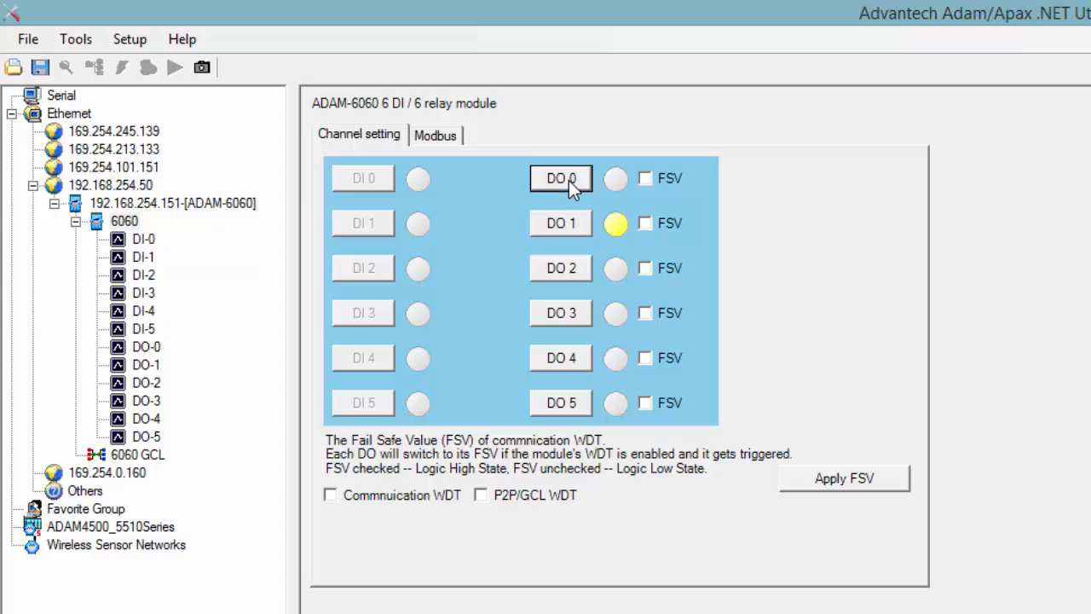
Switch off the relay outputs DO 0 and DO 1 on the ADAM-6060 module.
left_click(569, 180)
left_click(540, 220)
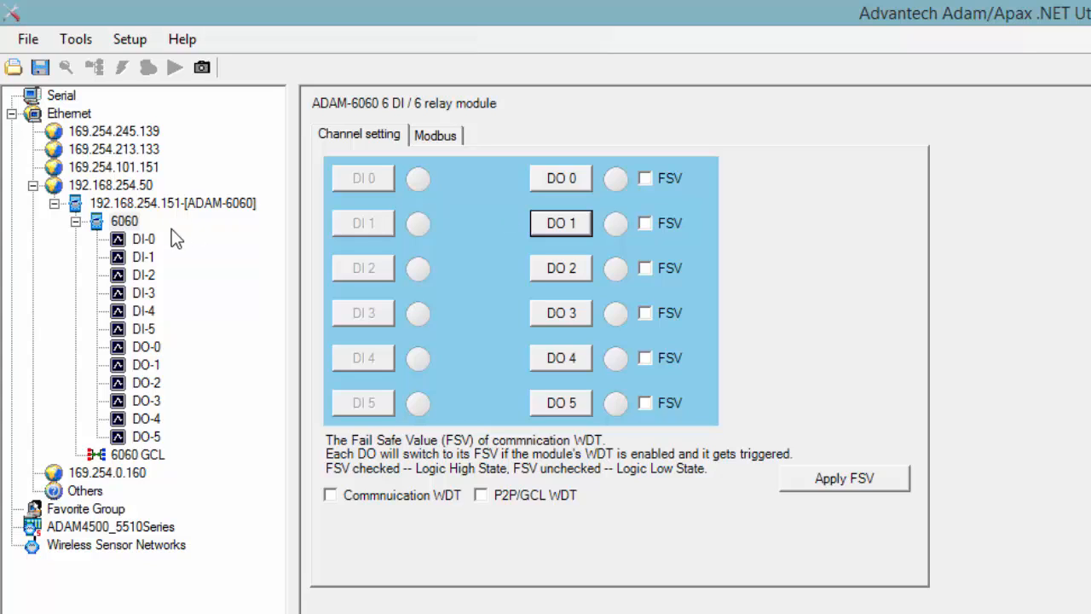
Open the settings of channel DI-0, try the Low to high latch mode, and return the mode to DI.
left_click(143, 240)
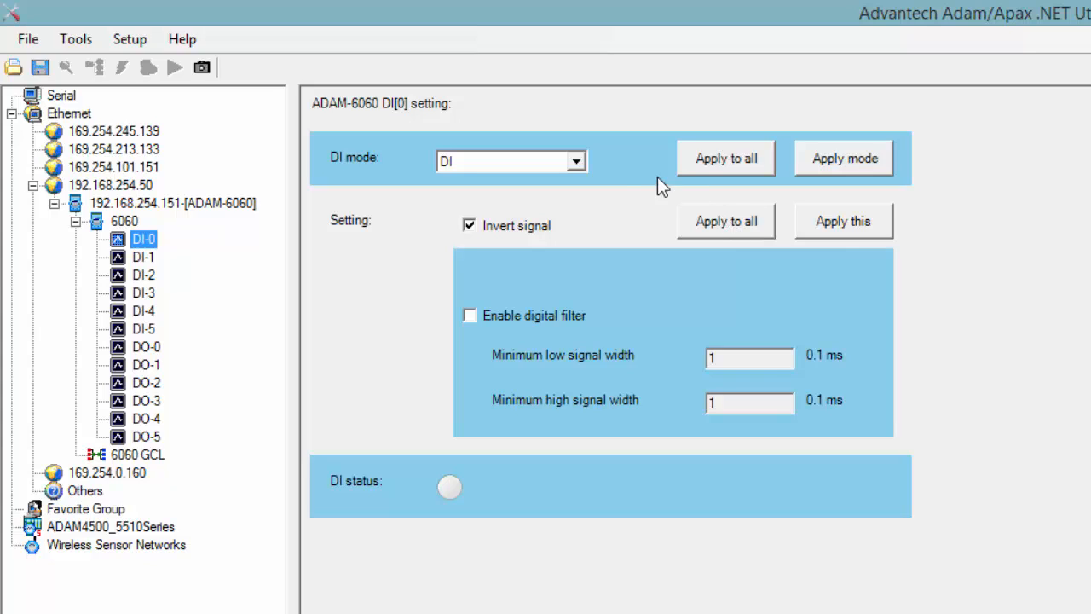
left_click(577, 165)
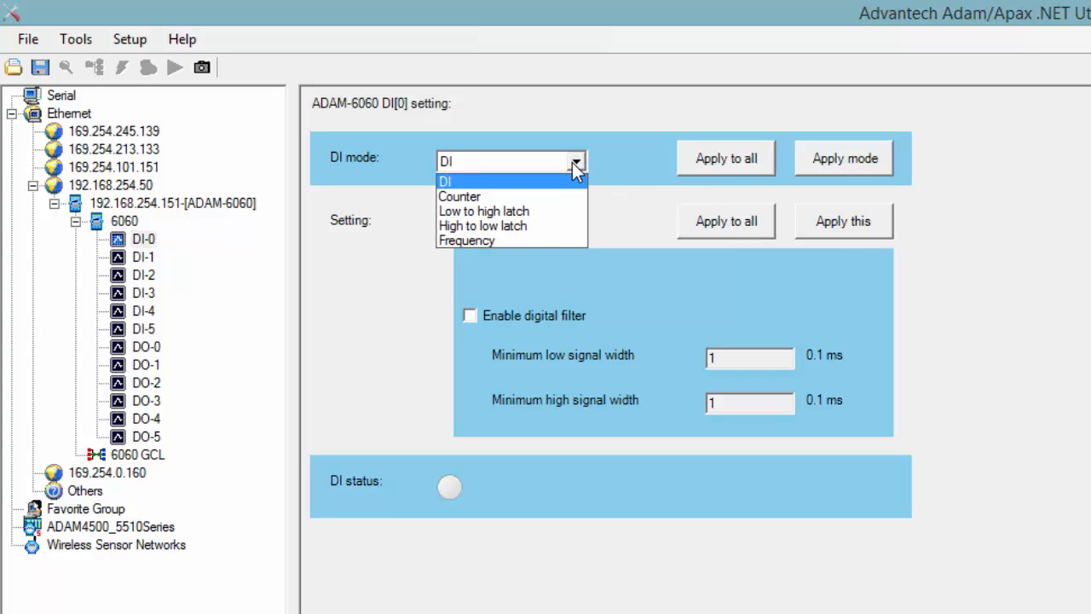
left_click(544, 212)
left_click(575, 163)
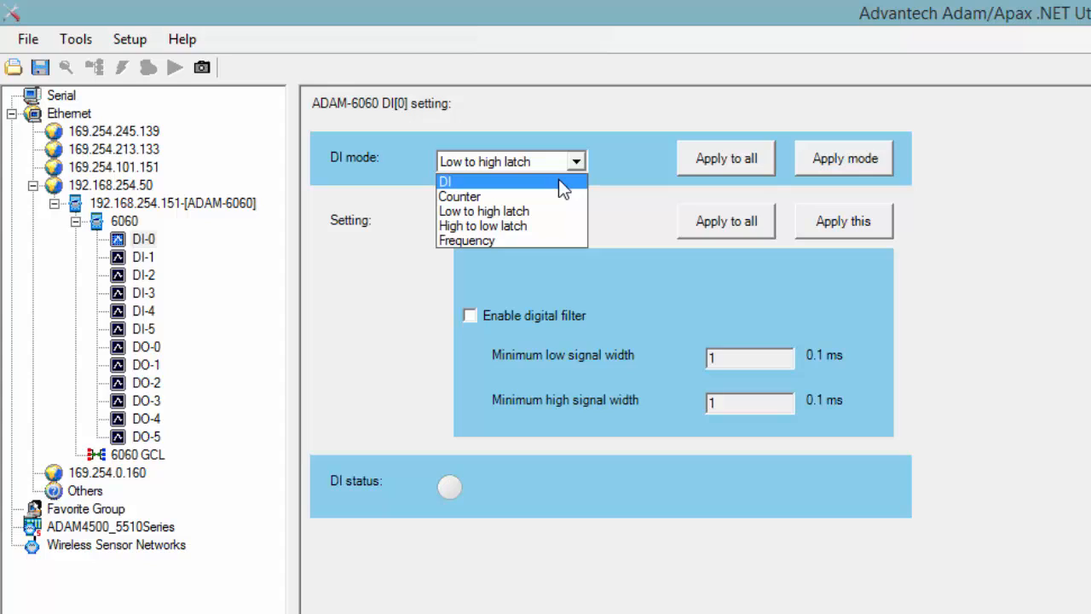
left_click(559, 179)
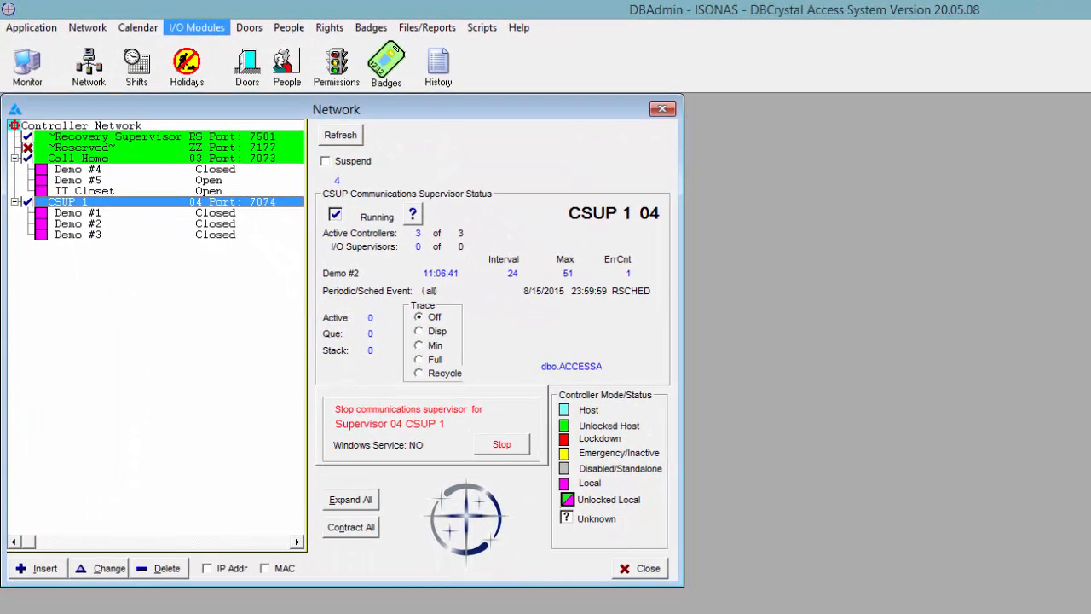
Switch to DBAdmin and add an I/O supervisor named Bldg A to the I/O modules.
left_click(197, 29)
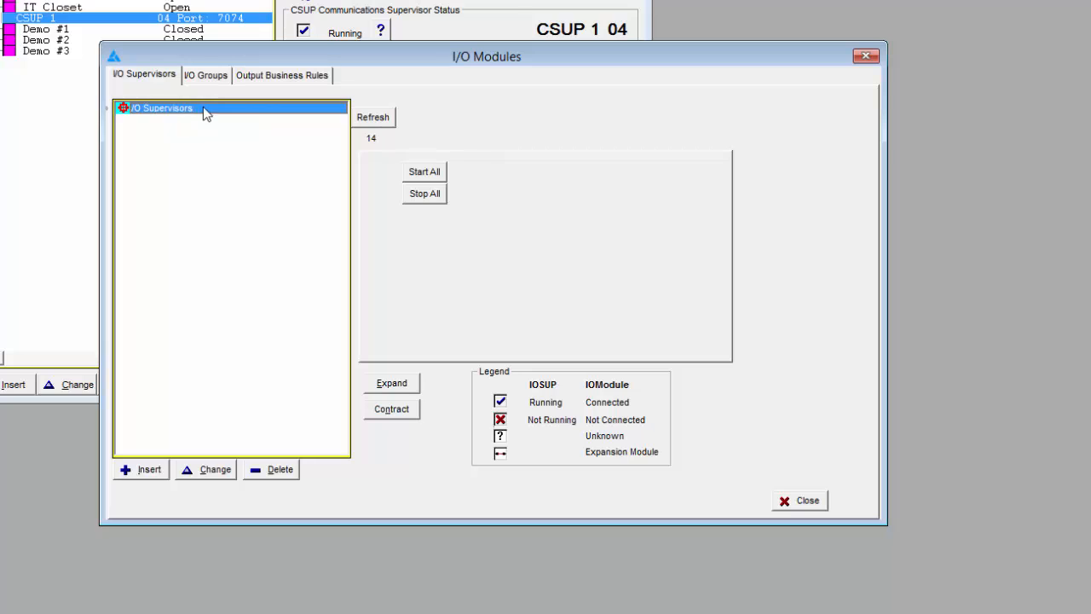
left_click(134, 470)
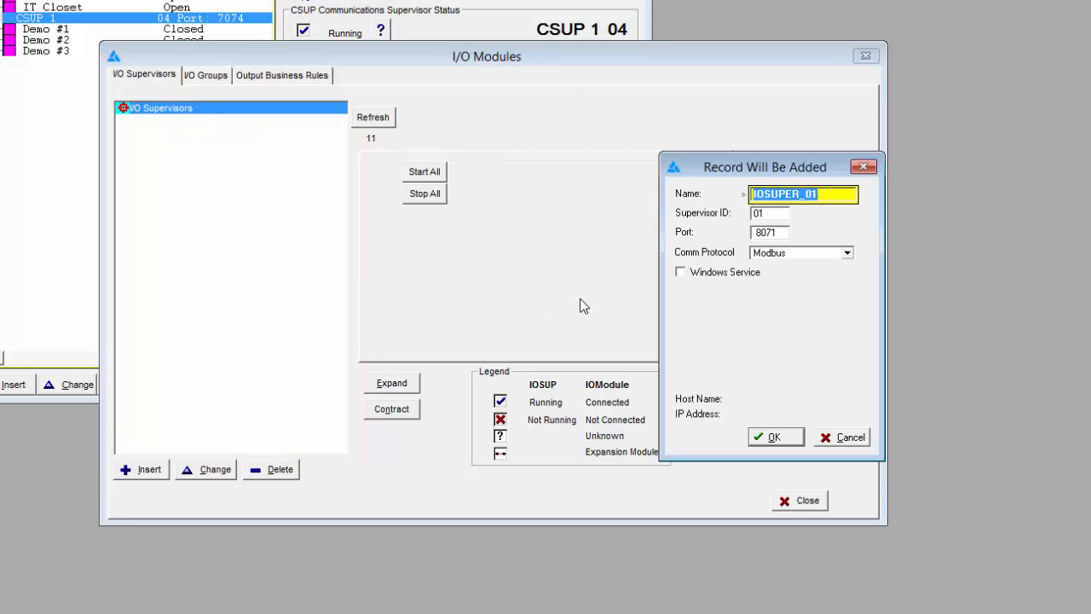
type("Bldg A")
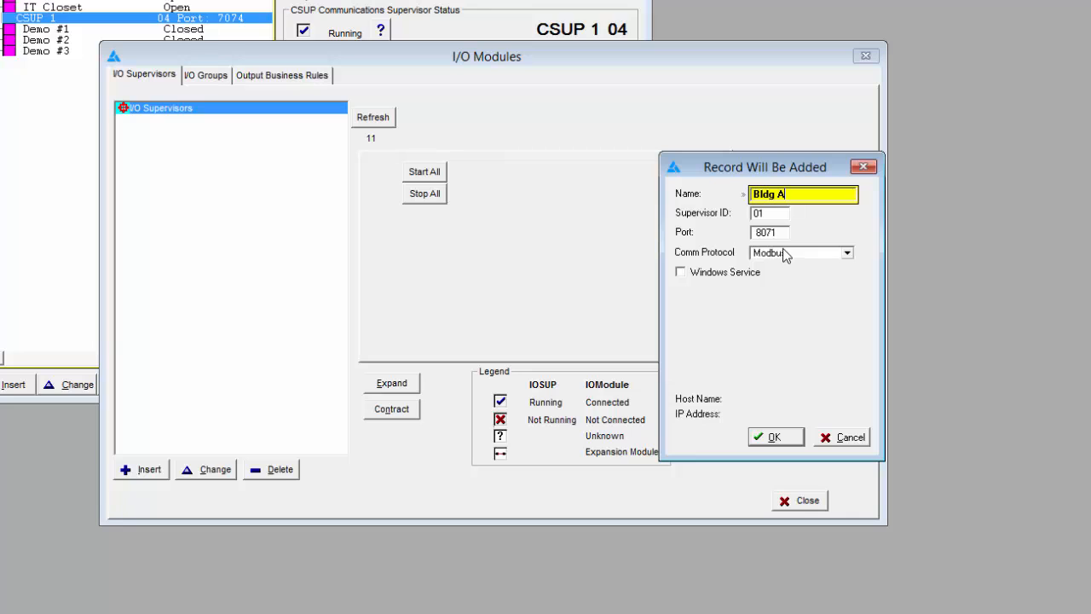
left_click(774, 438)
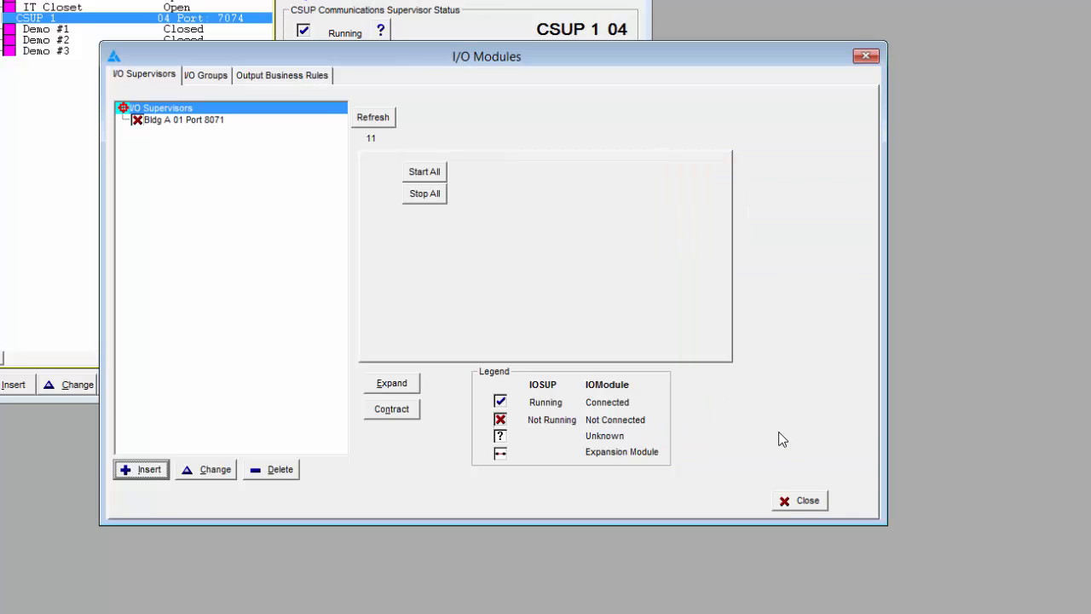
Start the Bldg A I/O supervisor and check the host details in its record without changing it.
left_click(179, 121)
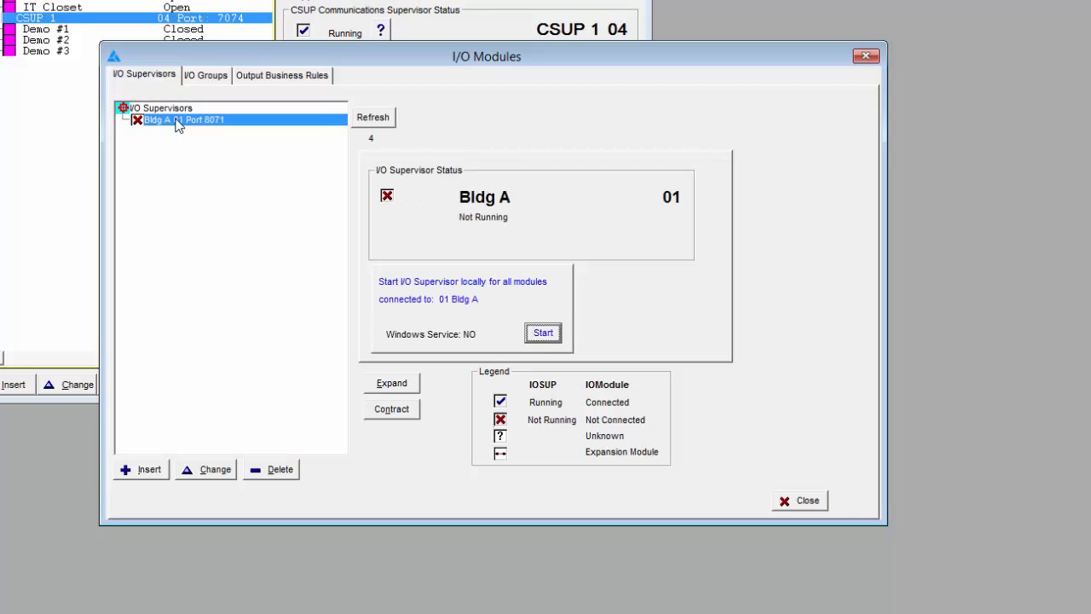
left_click(544, 335)
double_click(221, 126)
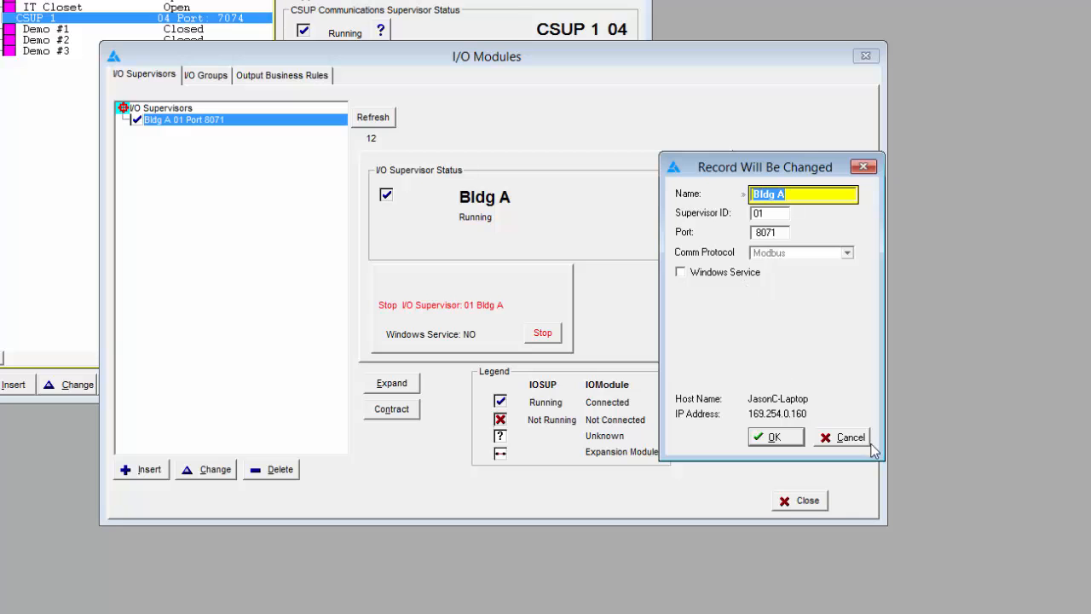
left_click(851, 437)
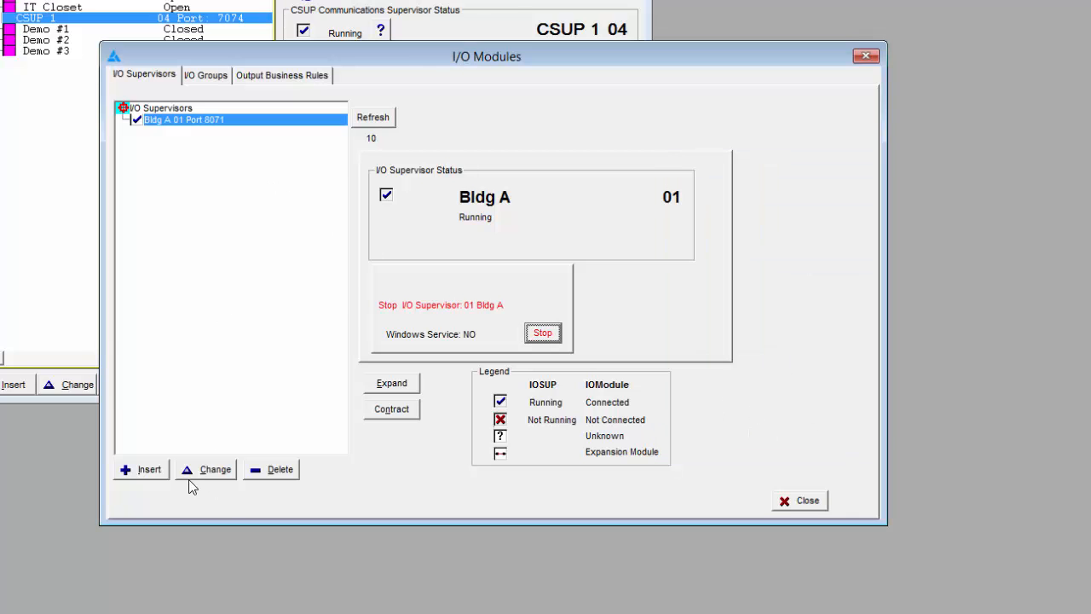
Insert an I/O module under Bldg A named ADAM6060 with connection address 192.168.254.151, keeping unit 1.
left_click(141, 471)
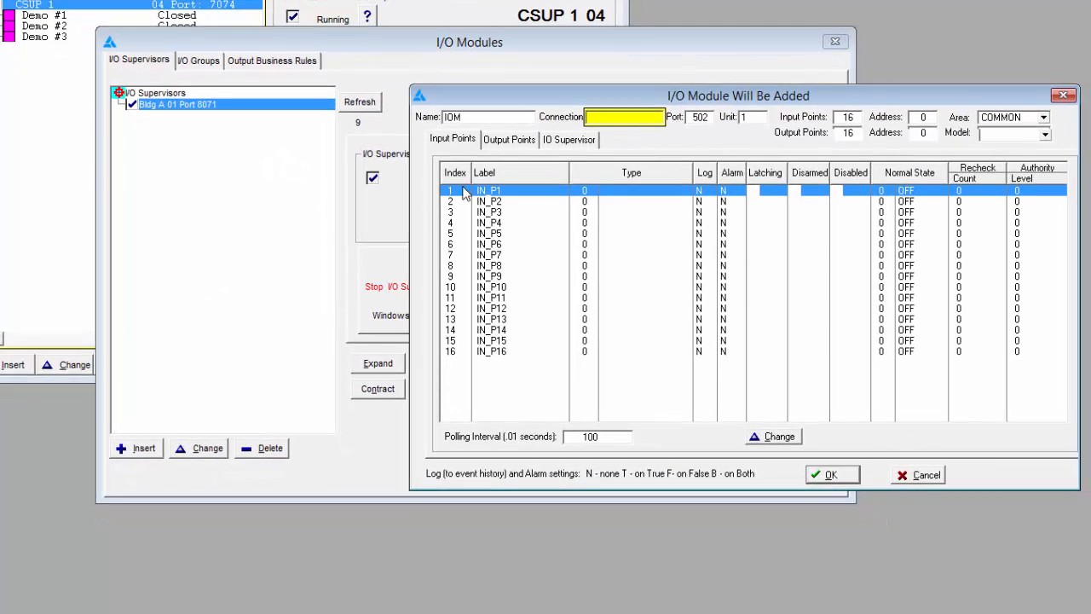
left_click(491, 116)
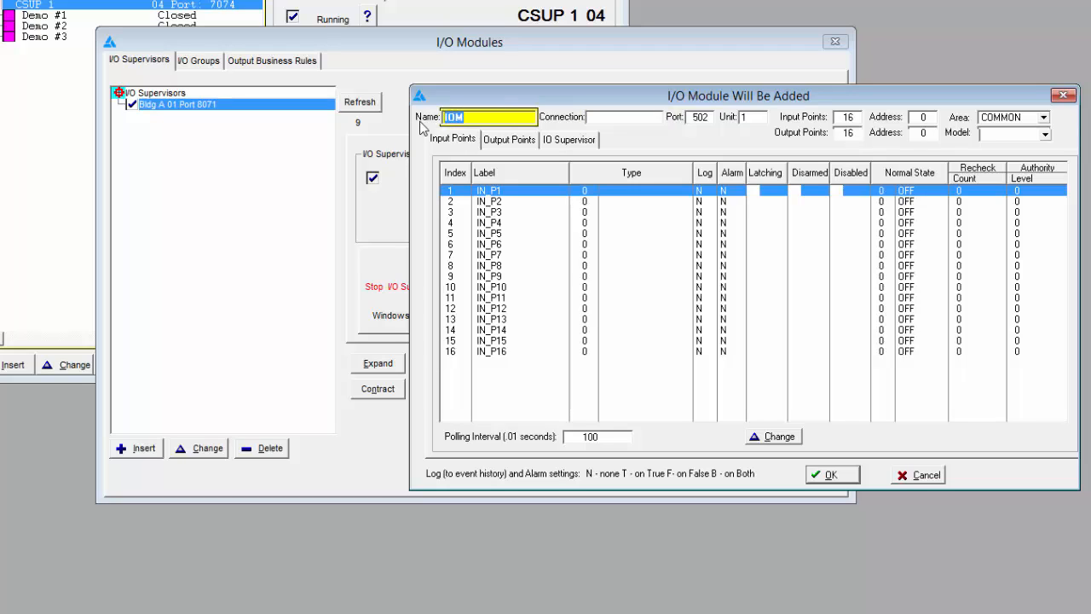
type("ADAM6060")
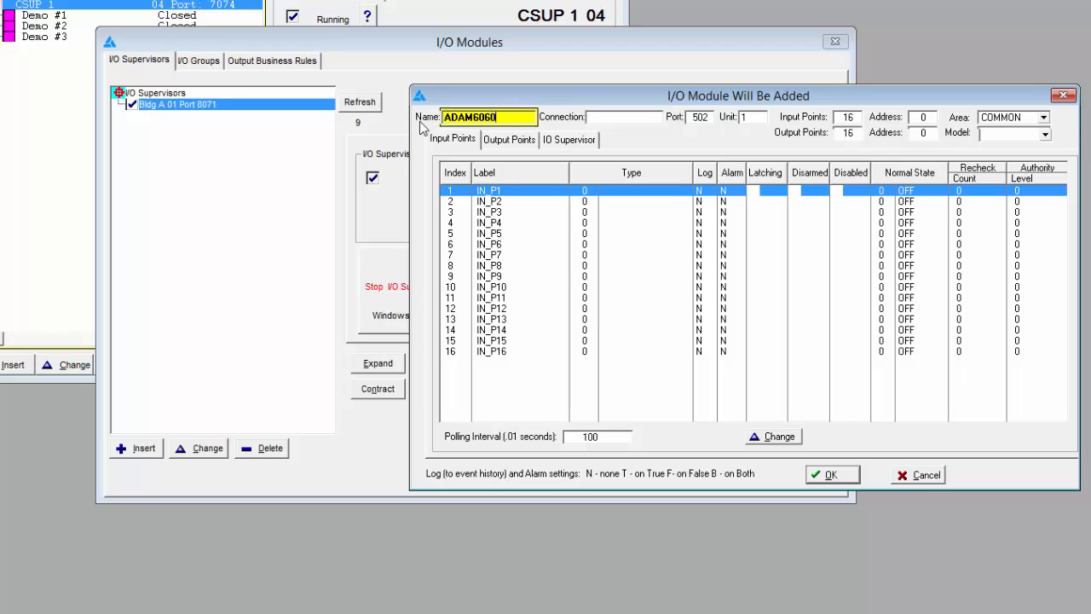
left_click(614, 116)
type("192.")
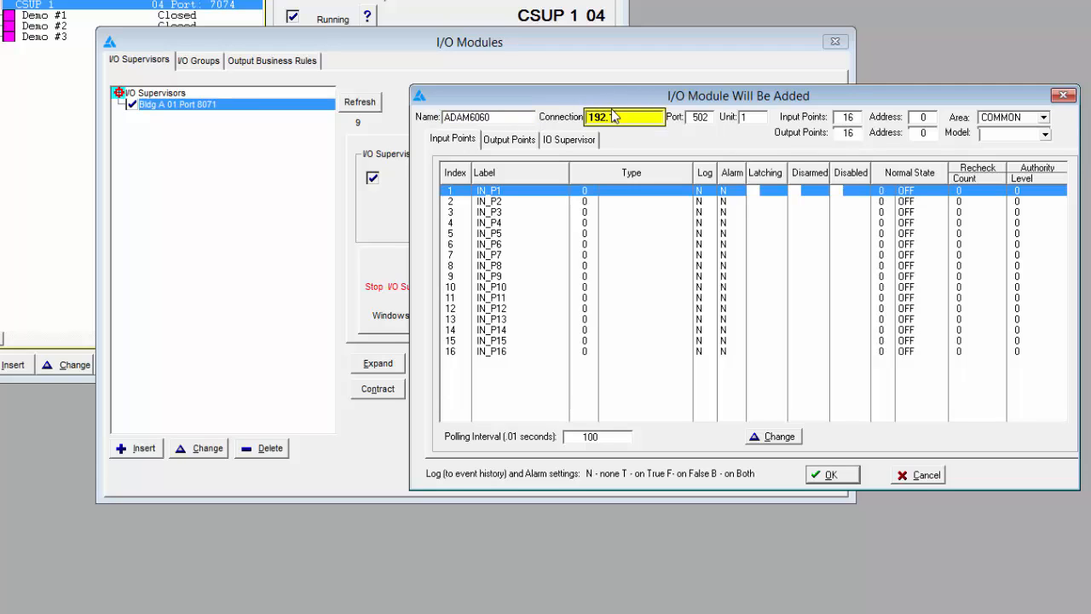
type("168.254.151")
left_click(753, 117)
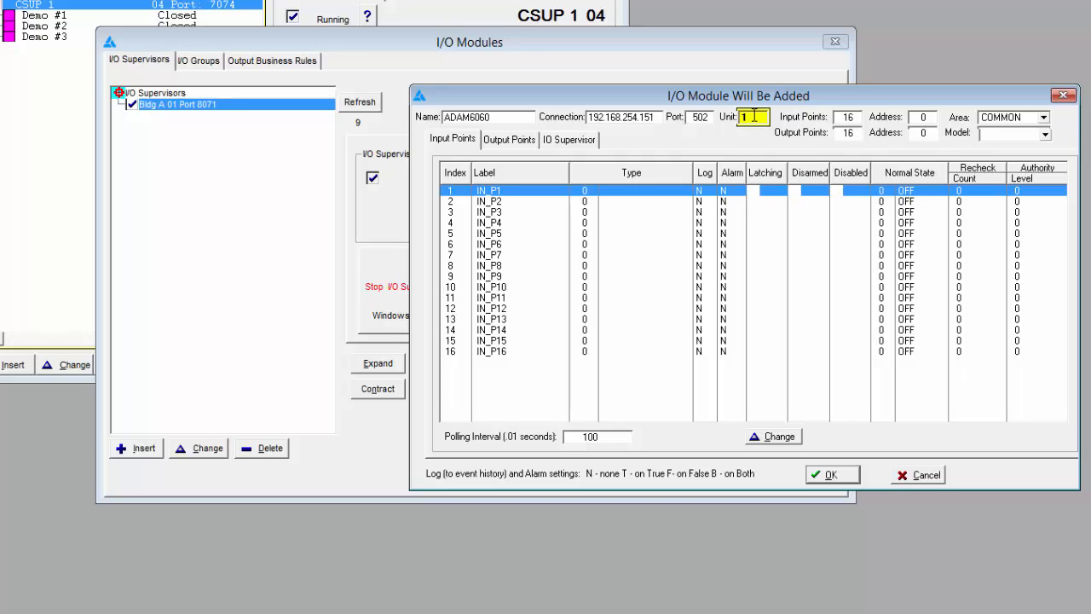
left_click_drag(754, 117, 734, 125)
Give the new module 6 input points and 6 output points, with the output address set to 16.
double_click(858, 117)
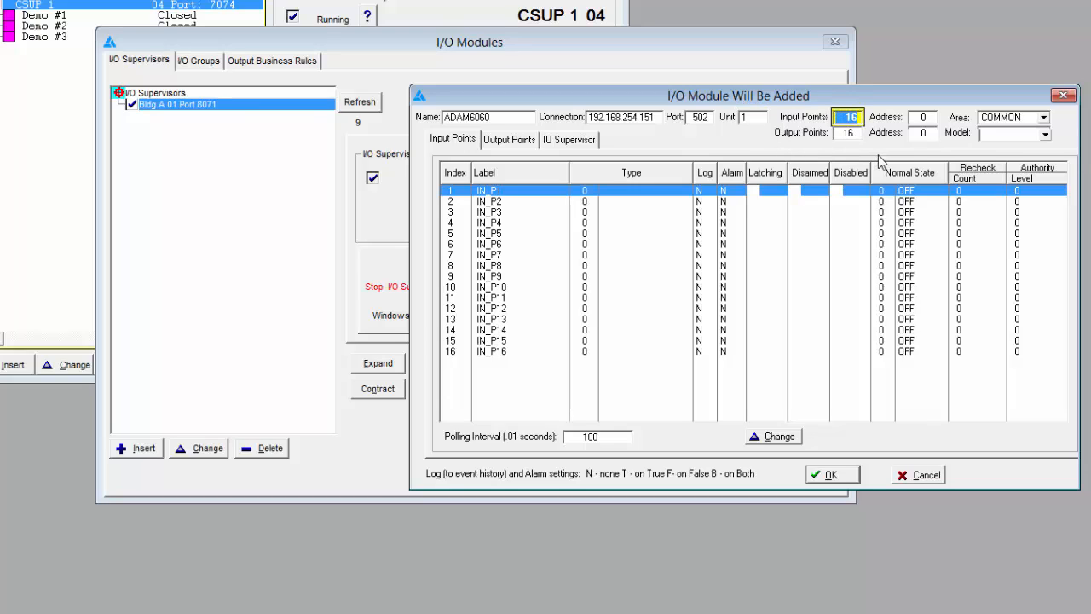
type("6")
key("Tab")
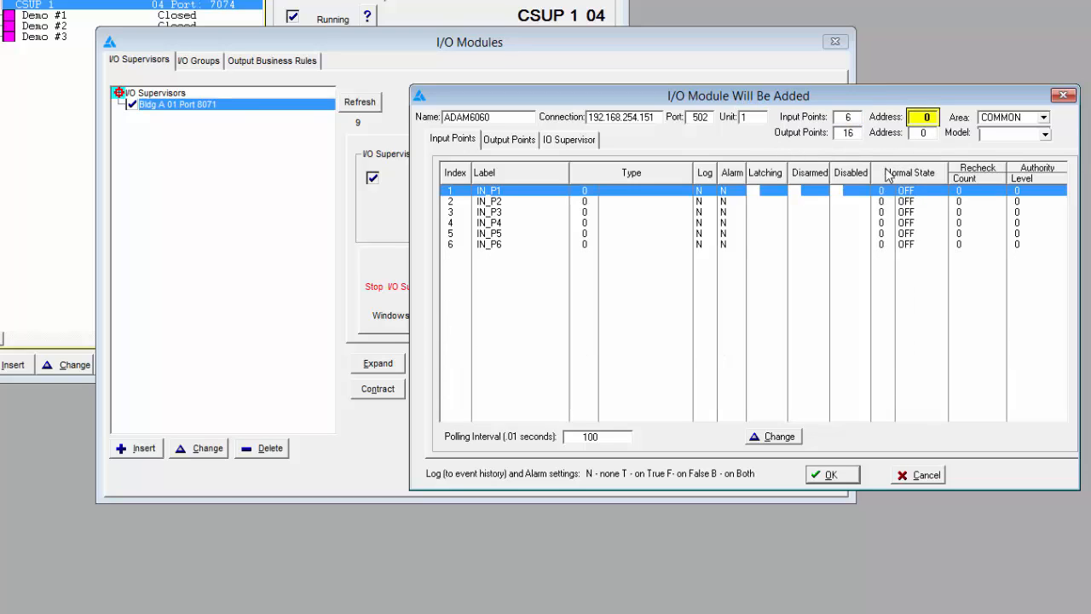
double_click(844, 132)
type("6")
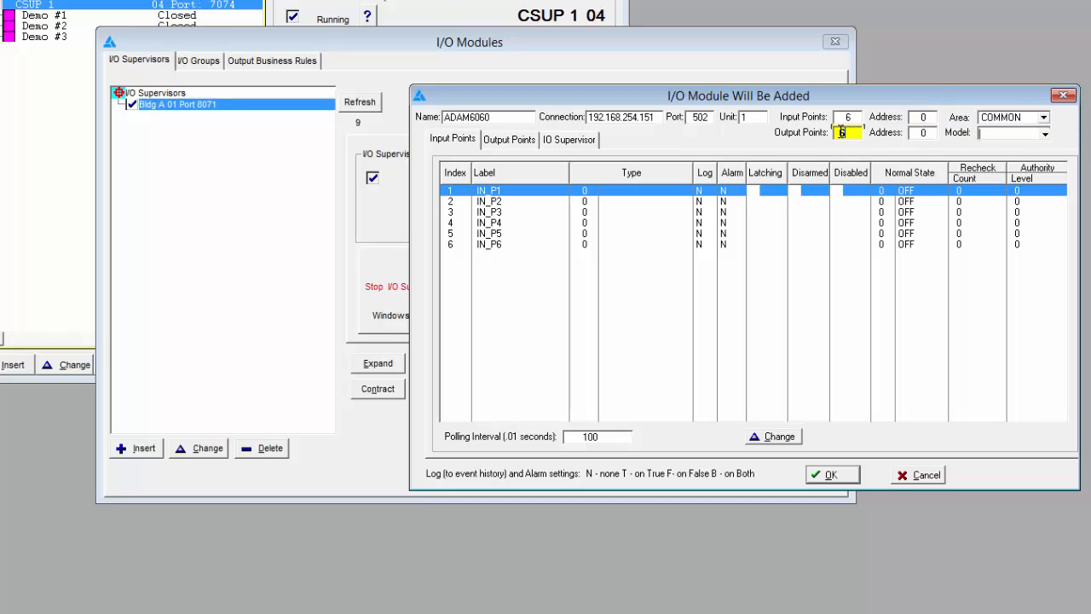
double_click(918, 133)
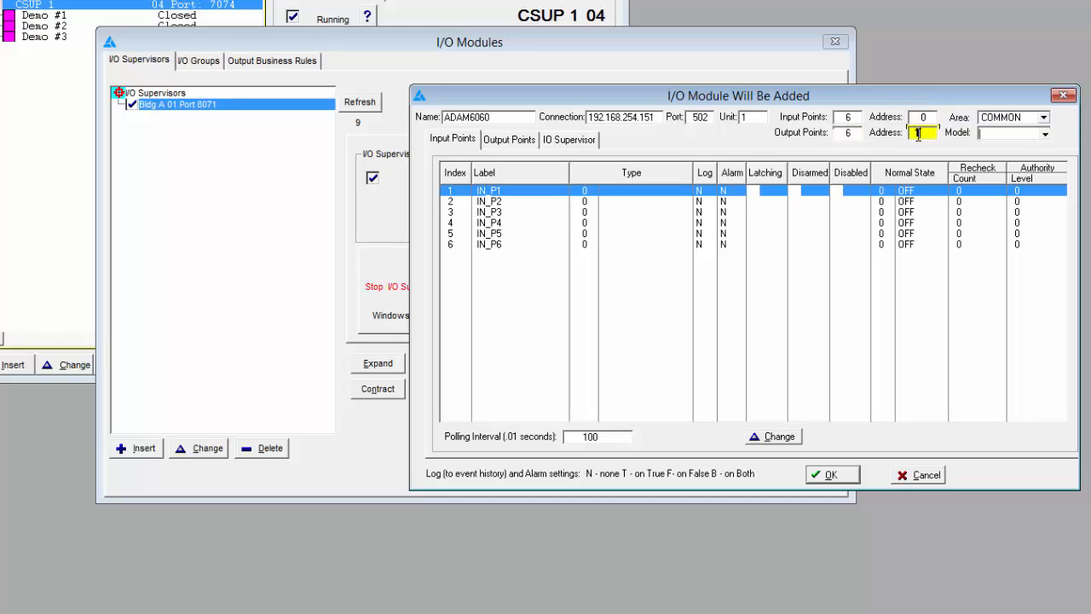
type("16")
key("Tab")
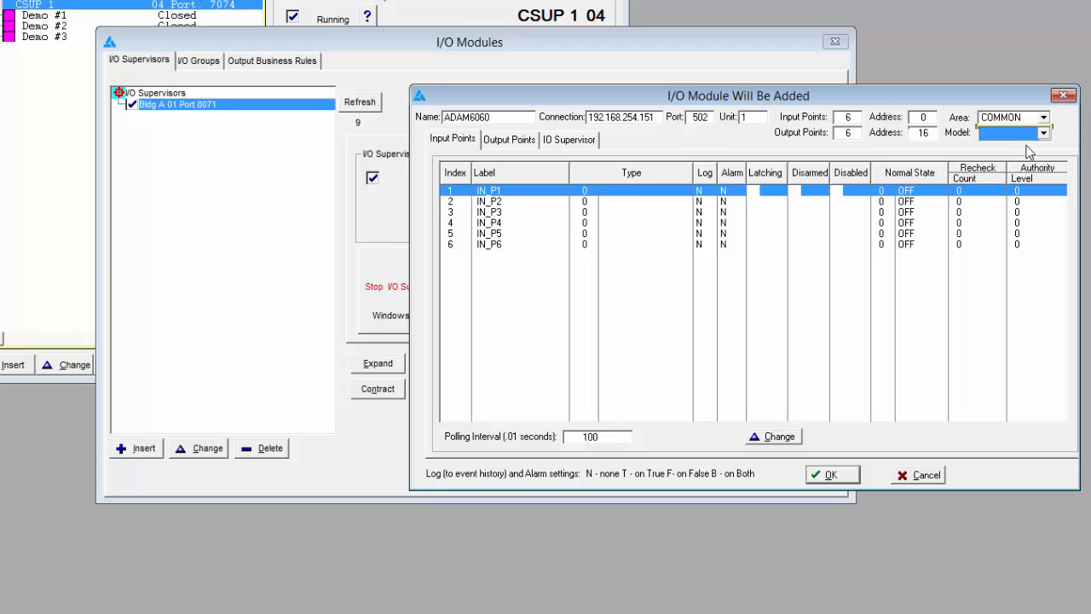
Set the I/O module's model to Adam and save the module.
left_click(1043, 134)
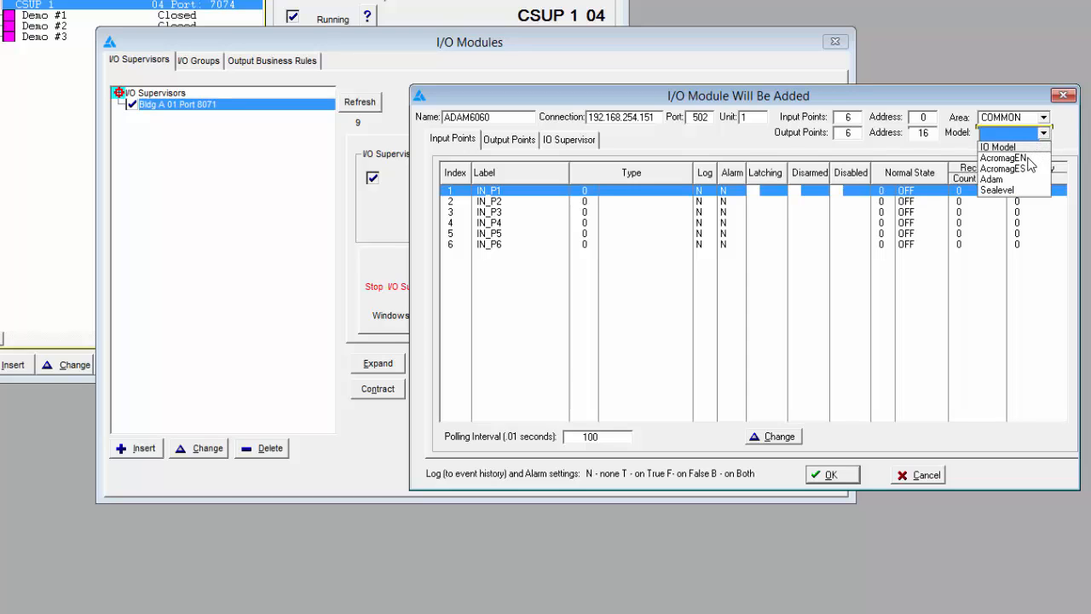
left_click(1002, 180)
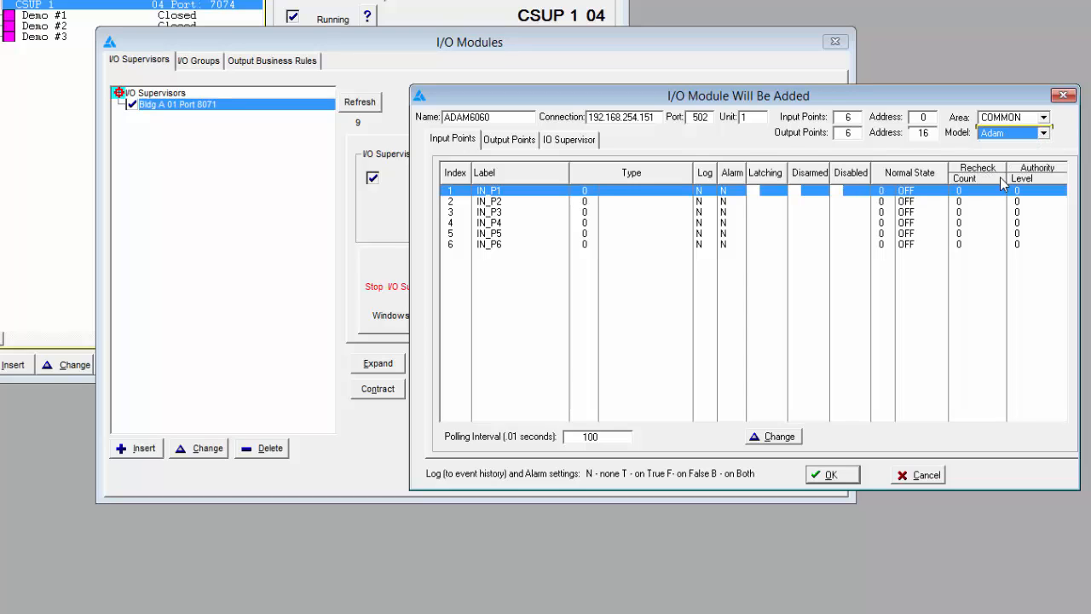
left_click(826, 475)
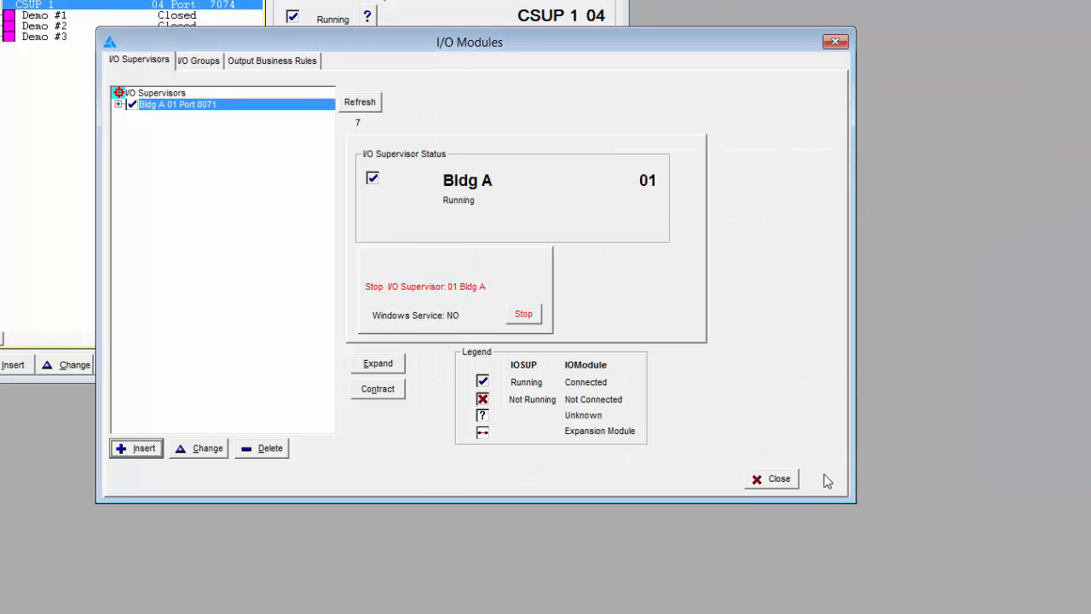
Open the ADAM6060 module under Bldg A for editing and label its first input point Side Door.
left_click(118, 104)
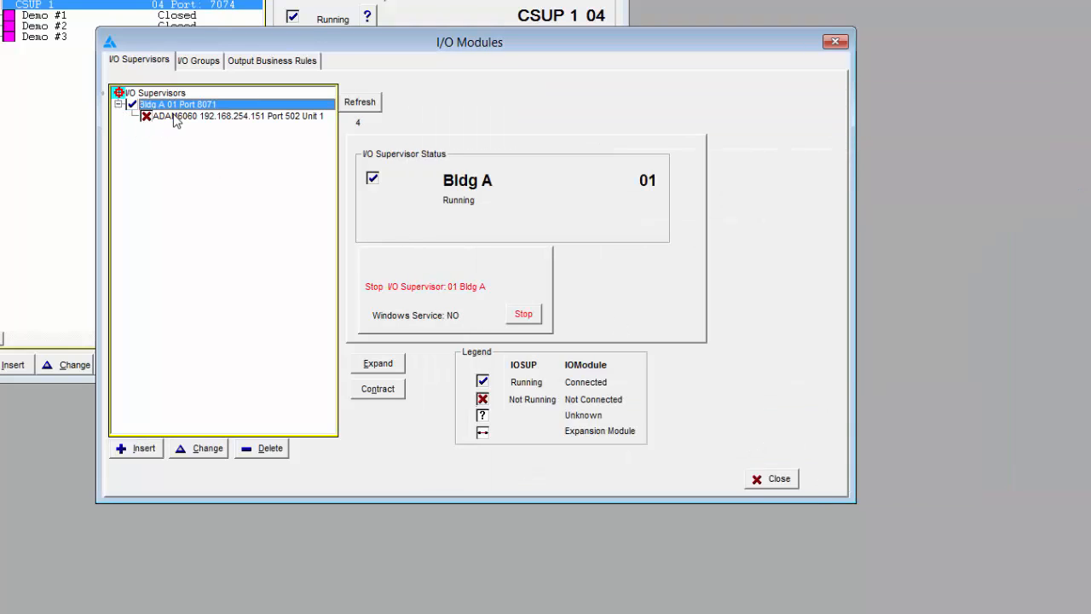
left_click(172, 115)
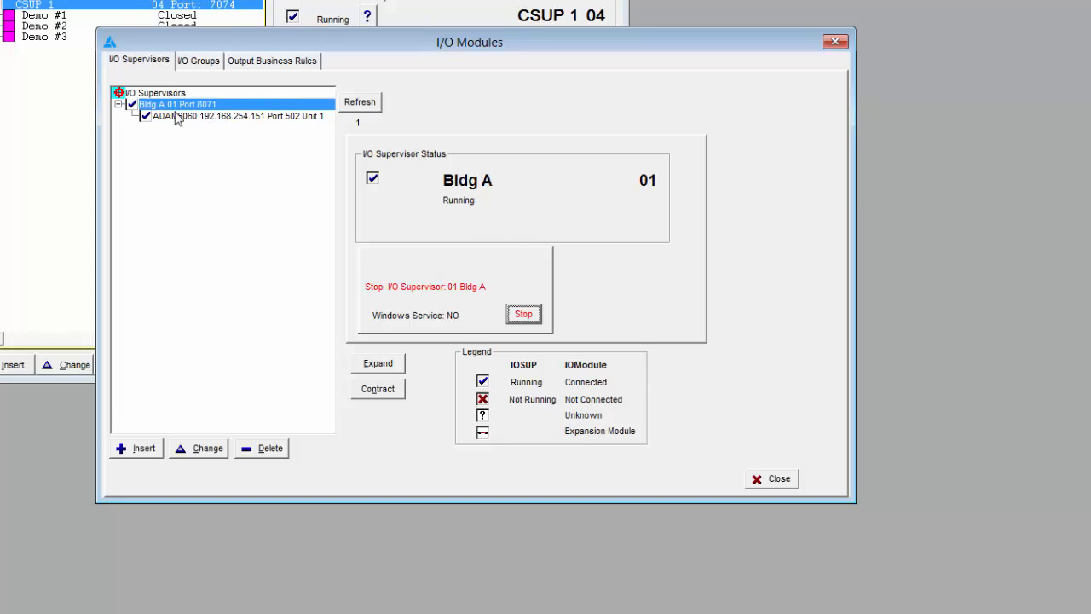
double_click(180, 116)
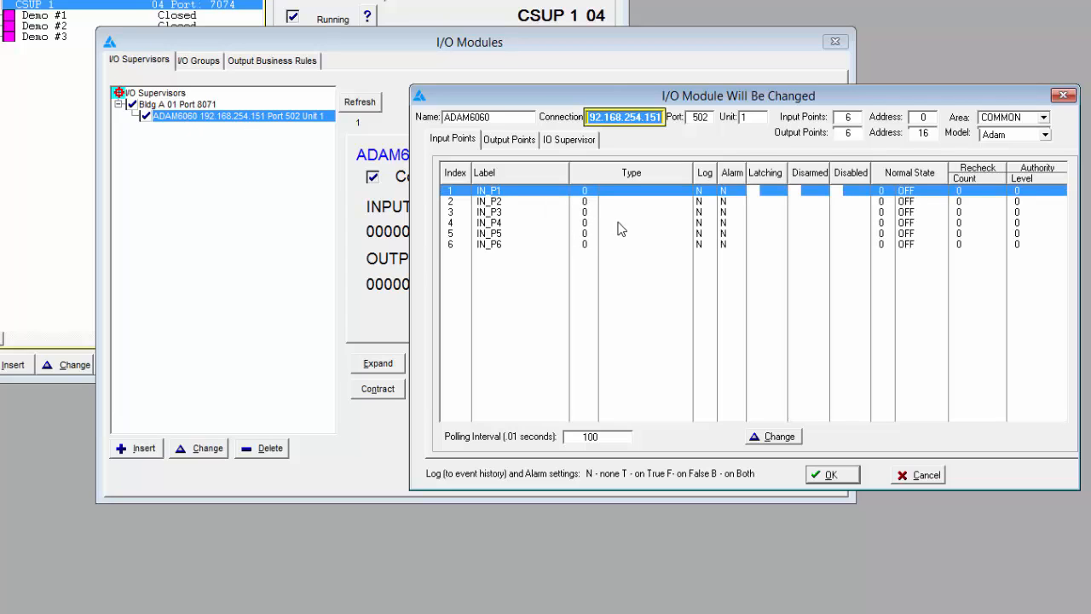
double_click(523, 195)
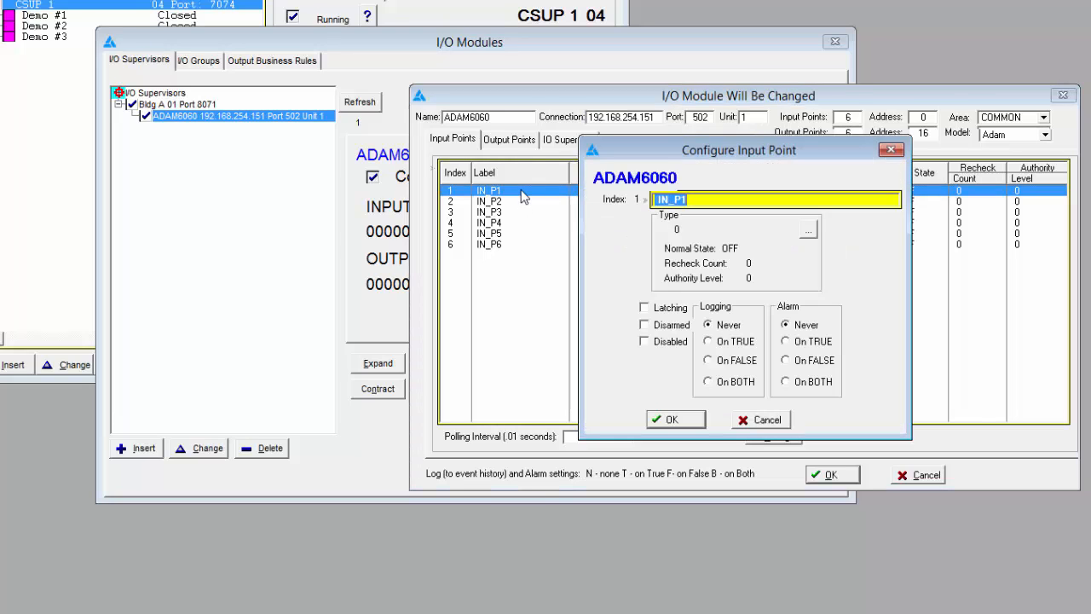
type("Side Door")
key("Tab")
Create I/O type 30 named Door Contact for the input point, with ON suffix Door Open and OFF suffix Door Closed.
left_click(808, 230)
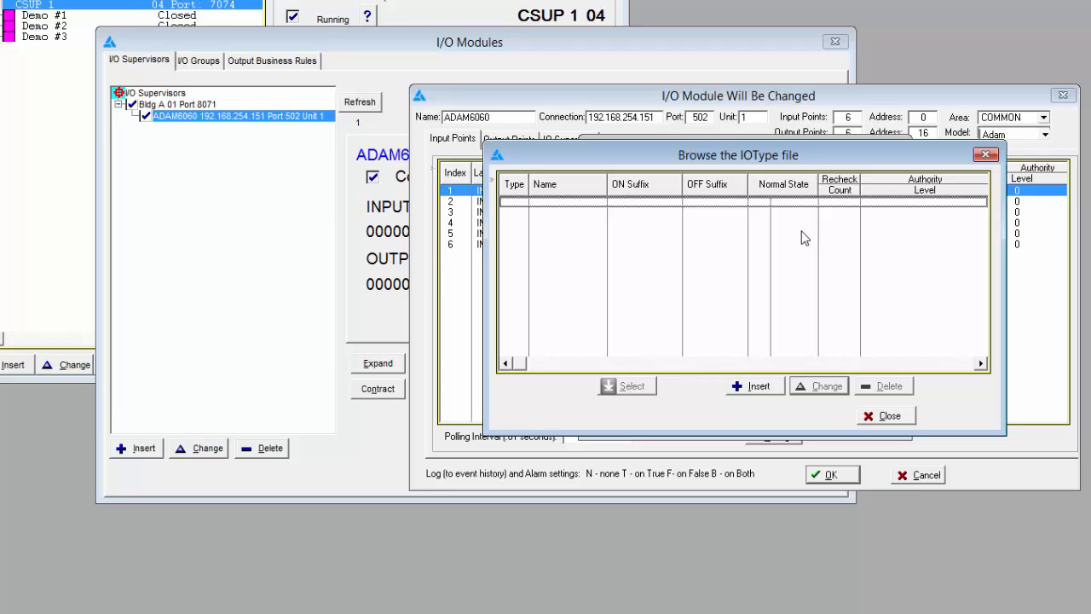
left_click(757, 386)
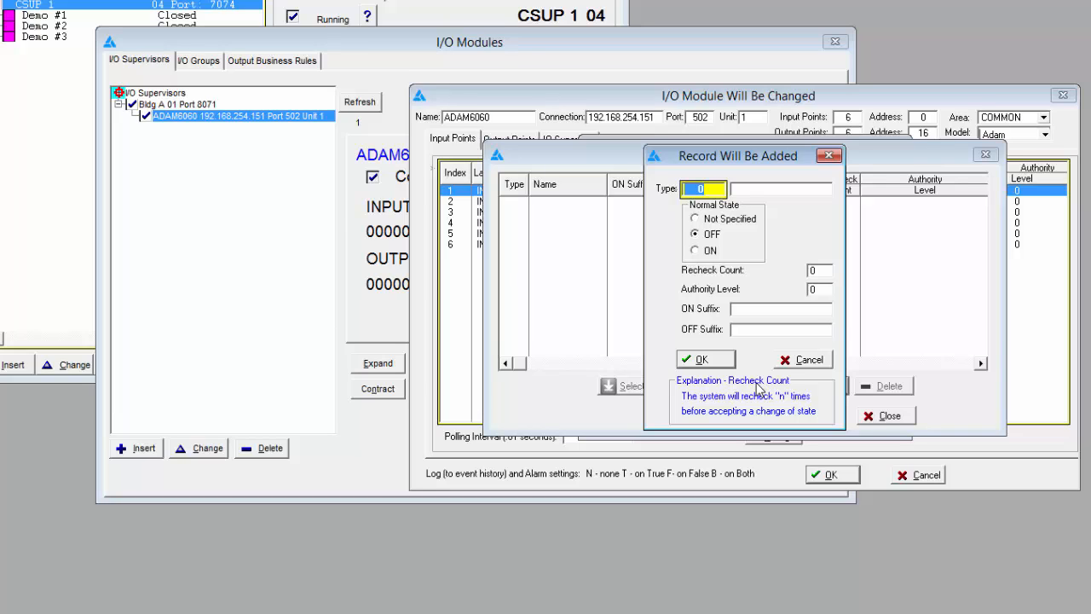
type("30")
key("Tab")
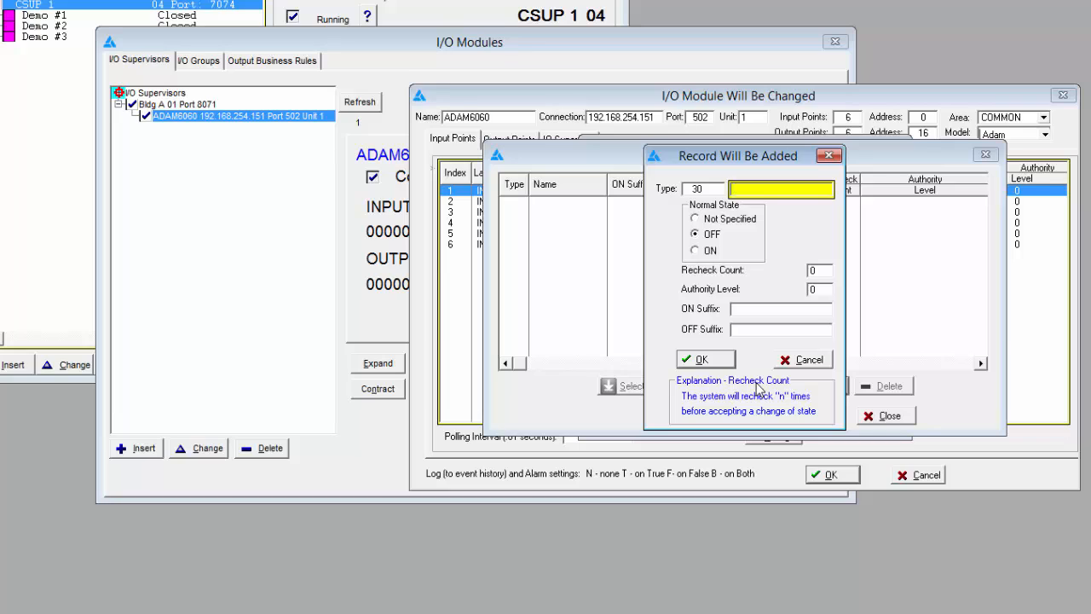
type("Door Contact")
left_click(778, 309)
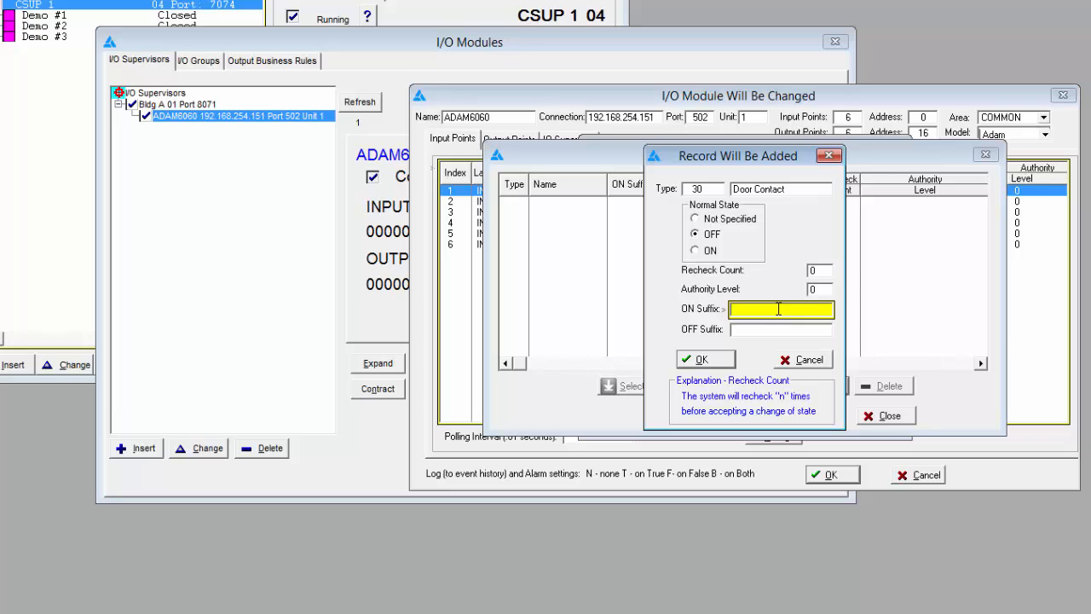
type("Door Open")
key("Tab")
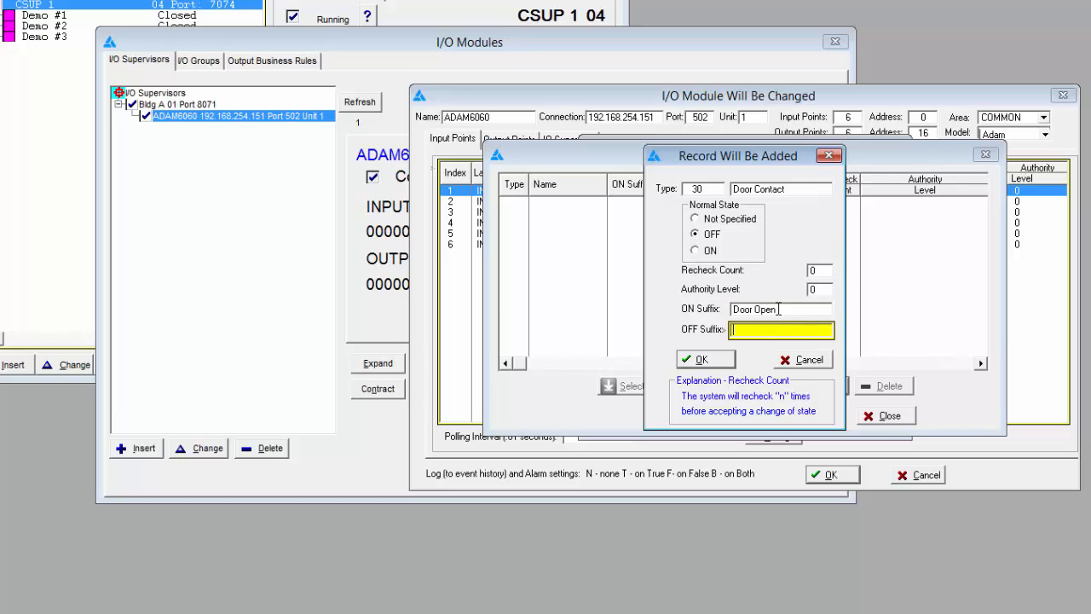
type("Door Closed")
left_click(701, 359)
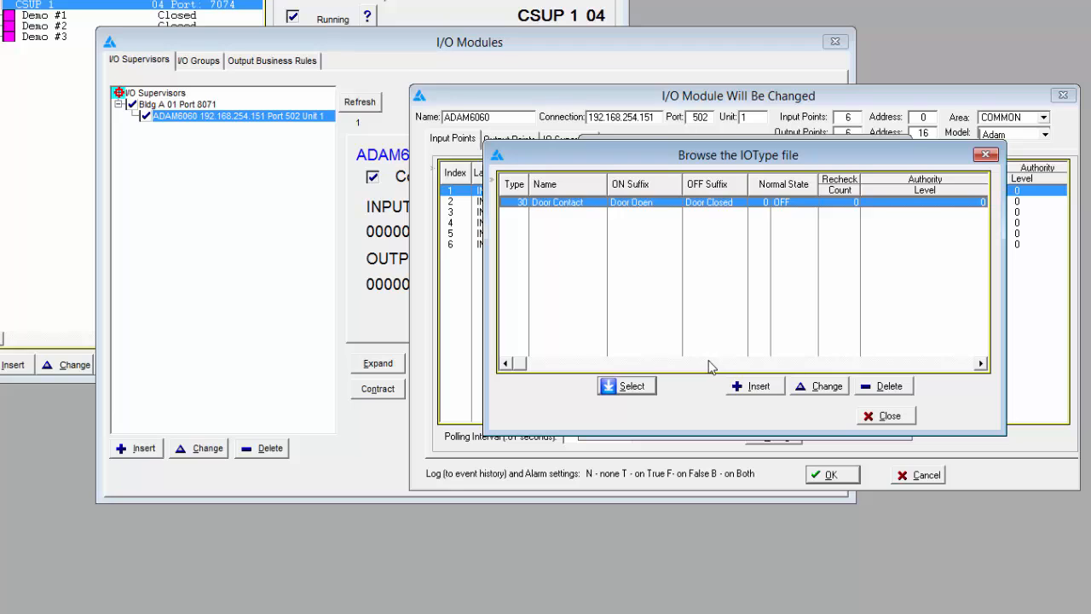
Assign the Door Contact type to the first input point, save the point, and set the module's polling interval to 10.
left_click(610, 387)
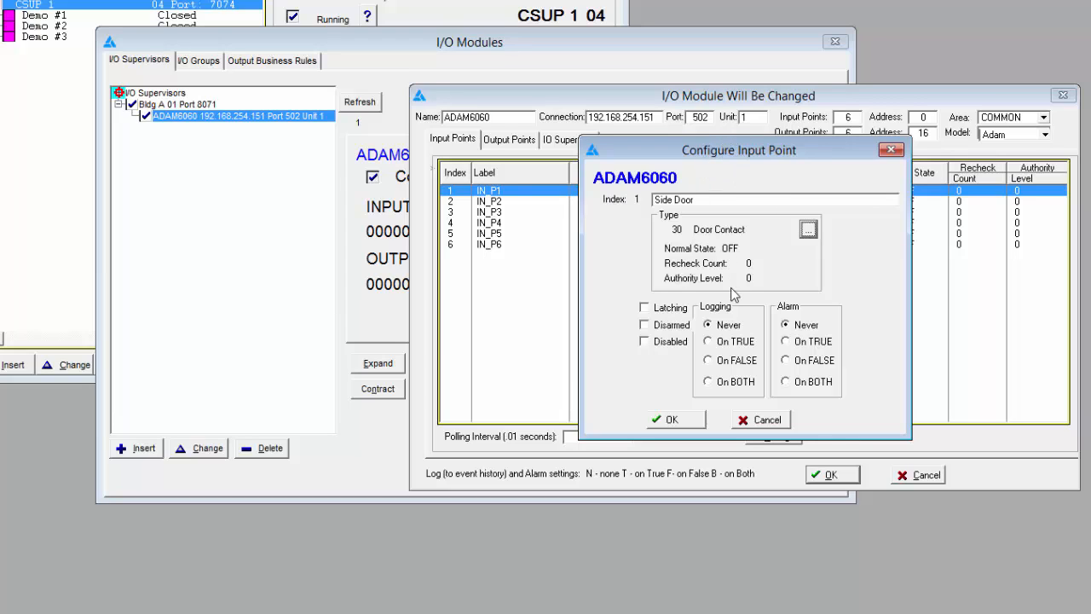
left_click(671, 419)
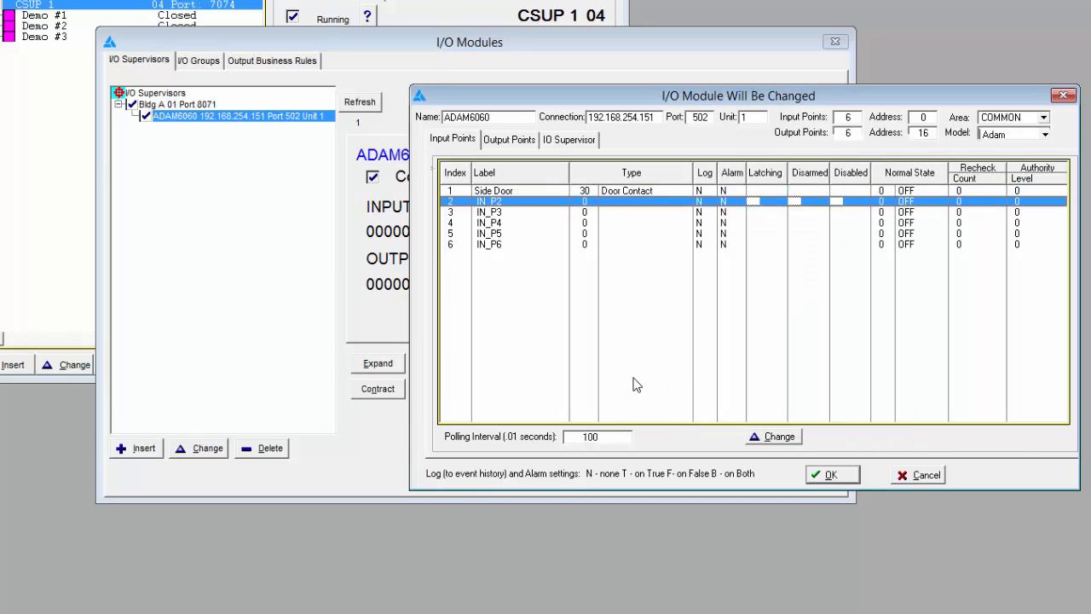
double_click(617, 438)
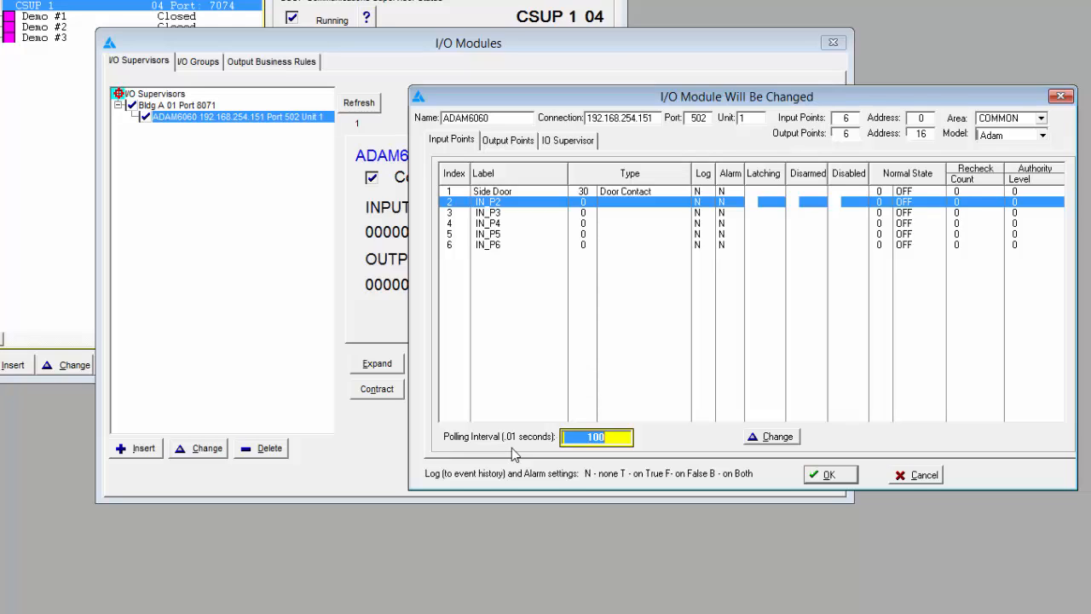
type("10")
key("Tab")
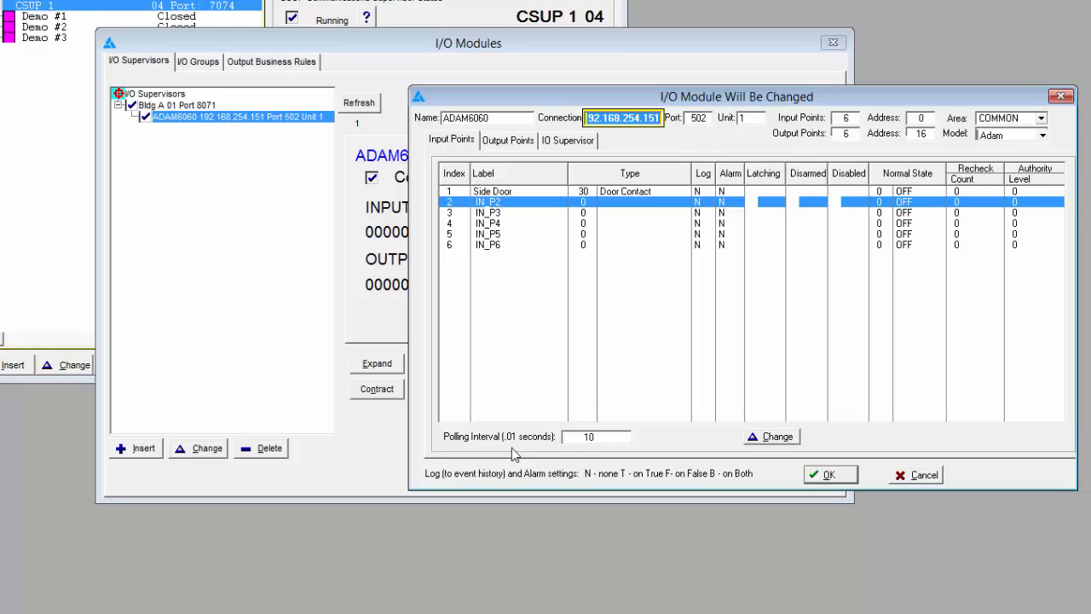
Open the Side Door input point for editing and turn on latching.
left_click(506, 191)
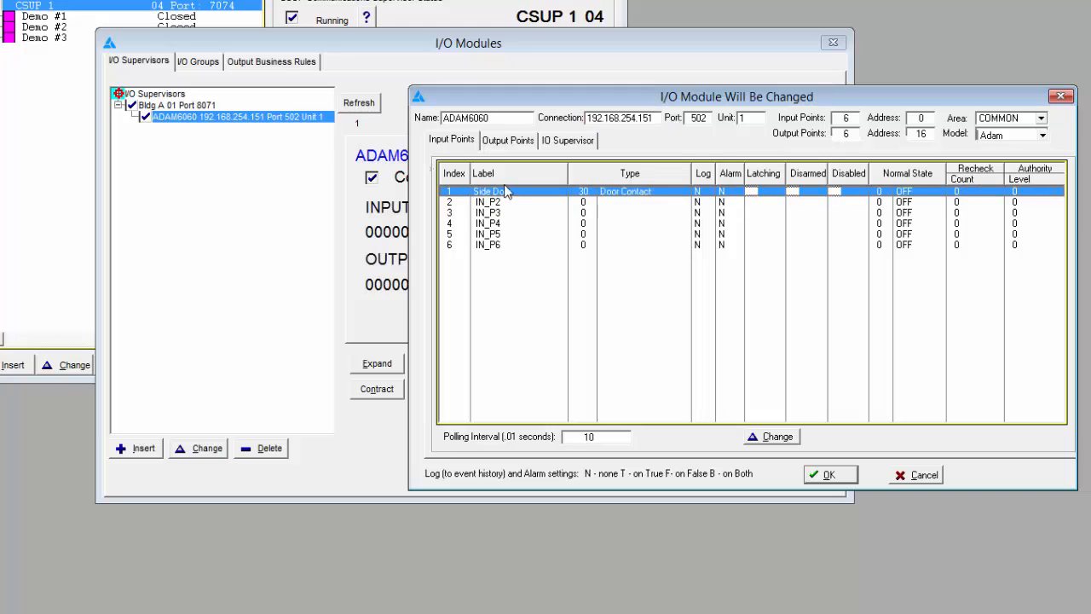
double_click(509, 192)
left_click(662, 312)
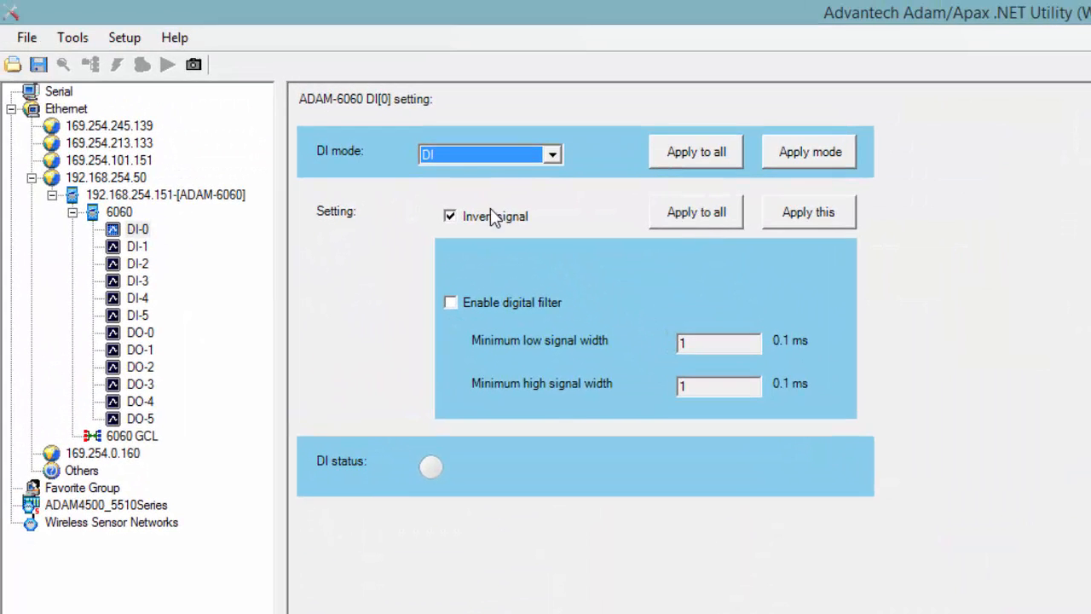
Switch to the Advantech Adam/Apax .NET Utility and view the available DI modes for the ADAM-6060's DI-0 channel.
left_click(551, 155)
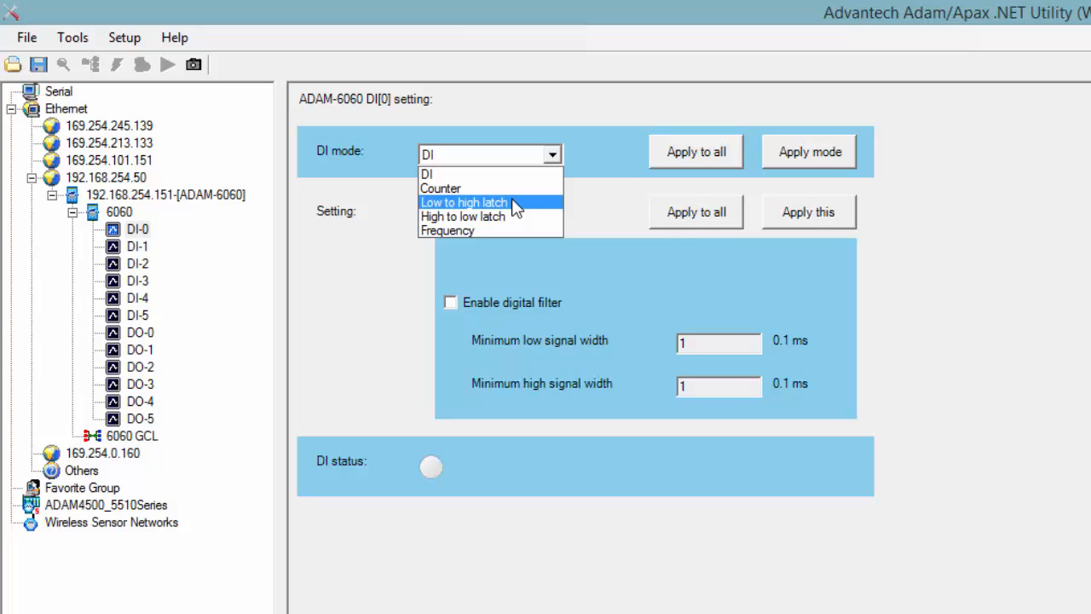
left_click(612, 151)
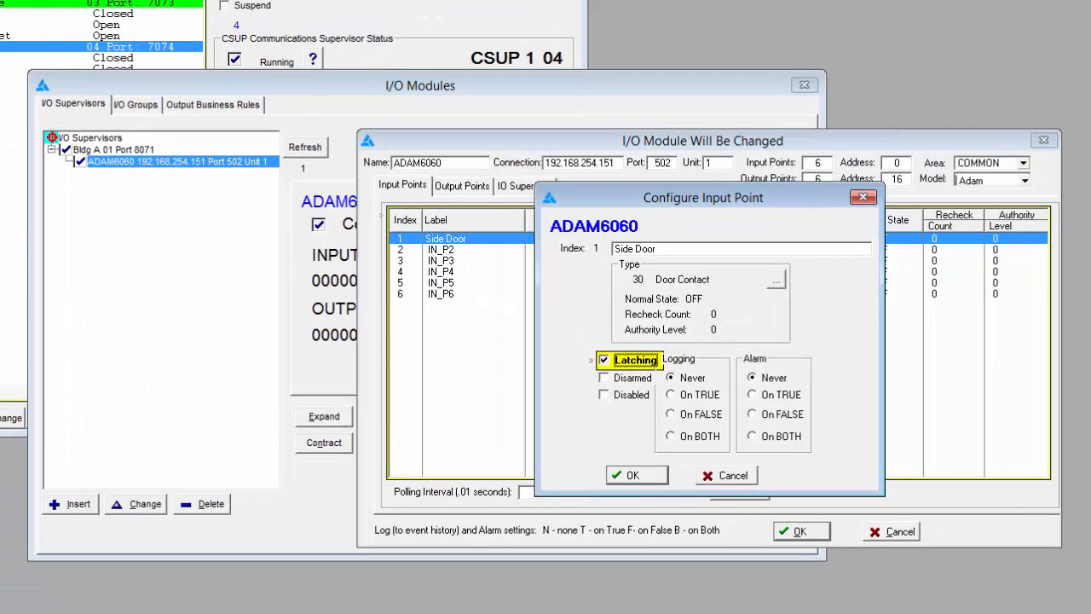
Back in ISONAS DBAdmin, turn off latching for Side Door, set logging to On BOTH and alarm to On TRUE, and save the point.
left_click(632, 363)
left_click(697, 439)
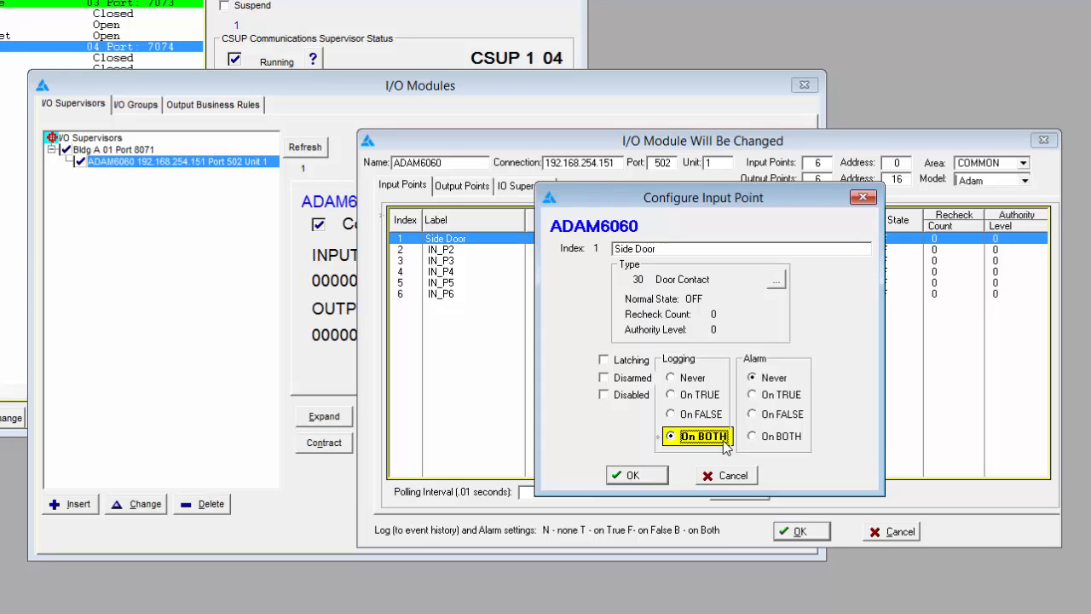
left_click(785, 397)
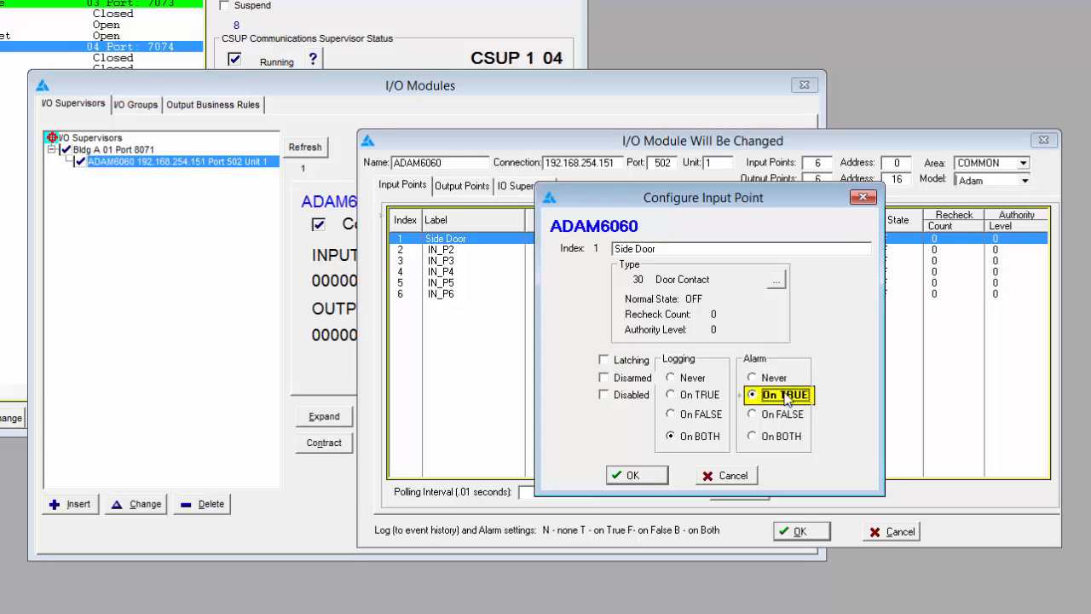
left_click(784, 436)
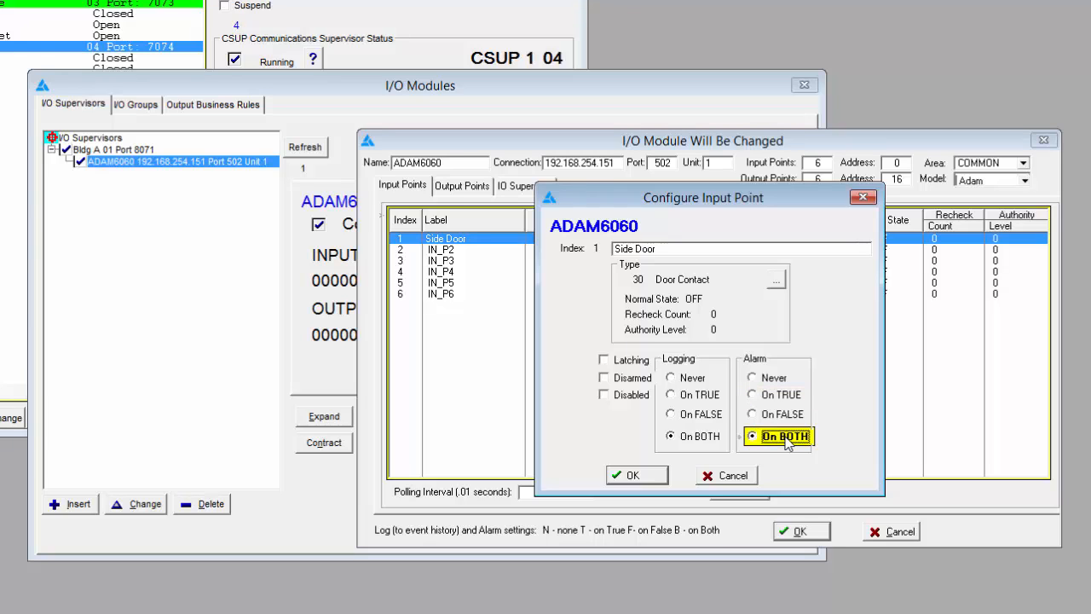
left_click(776, 399)
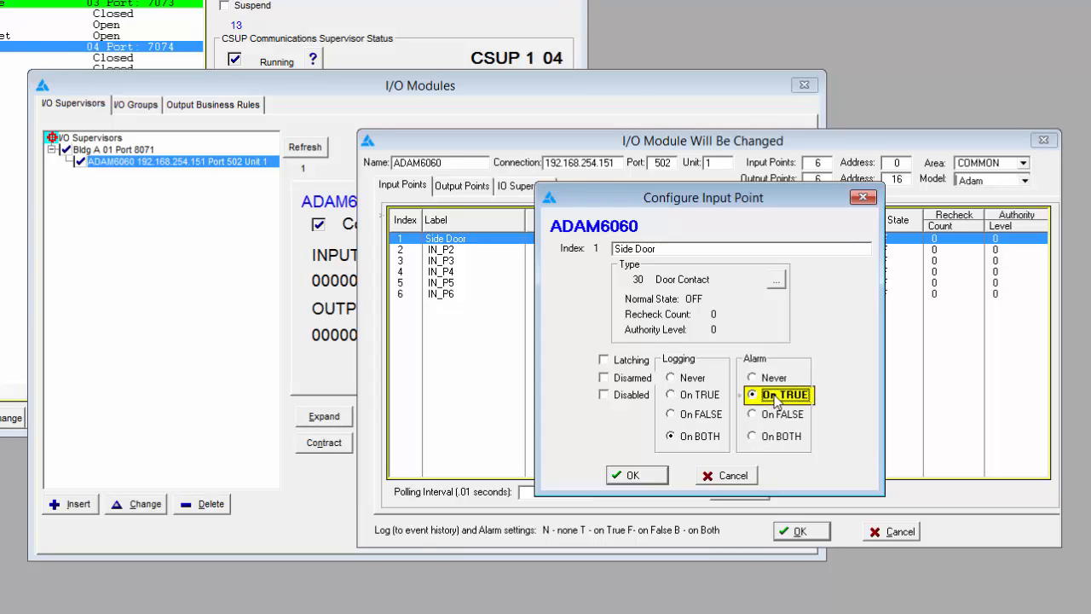
left_click(646, 479)
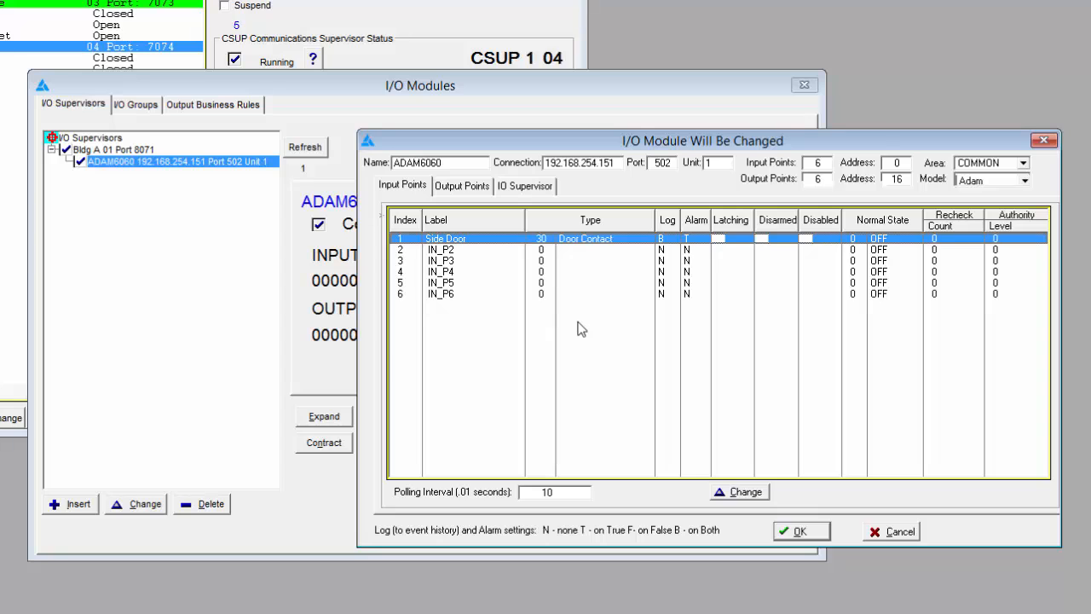
Open the second input point for editing and label it Vestibule Glassbreak.
left_click(448, 250)
double_click(448, 251)
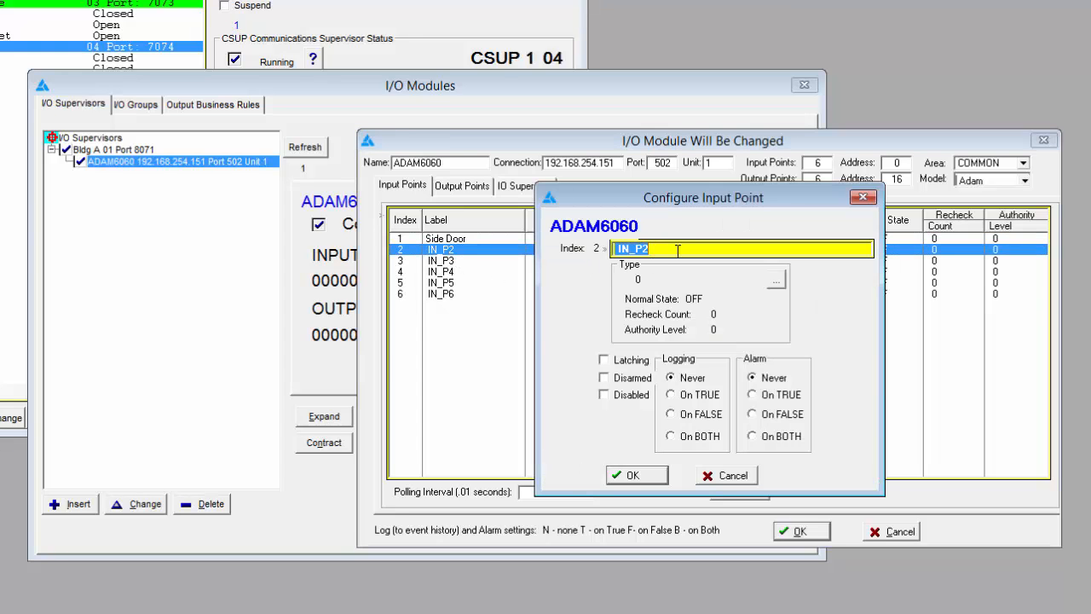
type("Vestibule Glassb")
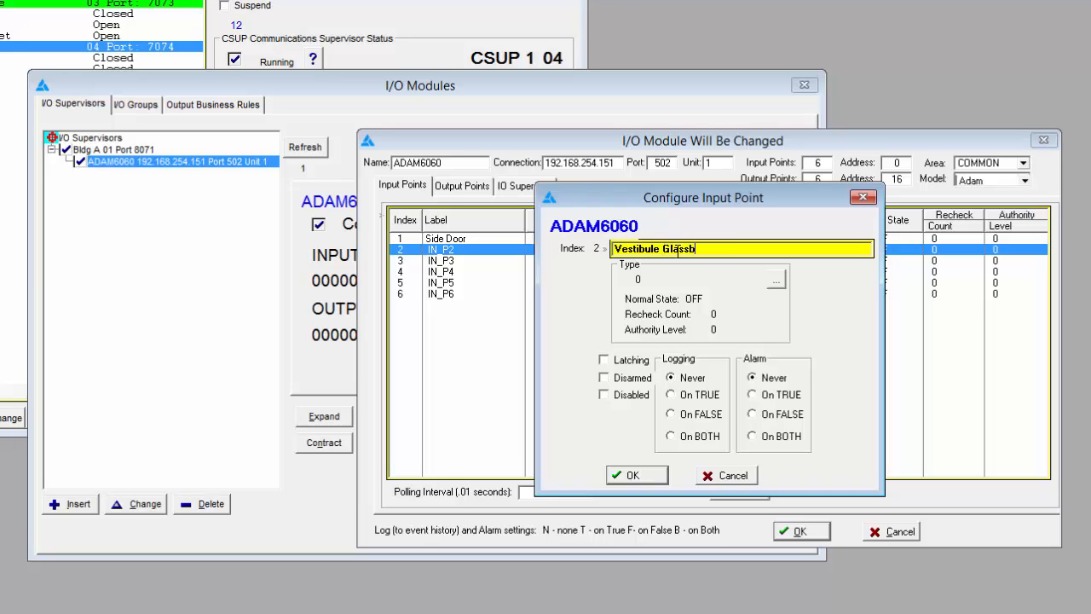
type("reak")
Create I/O type 31 named Glassbreak, with ON suffix Glassbreak Alarm and OFF suffix Glassbreak Normal.
left_click(776, 279)
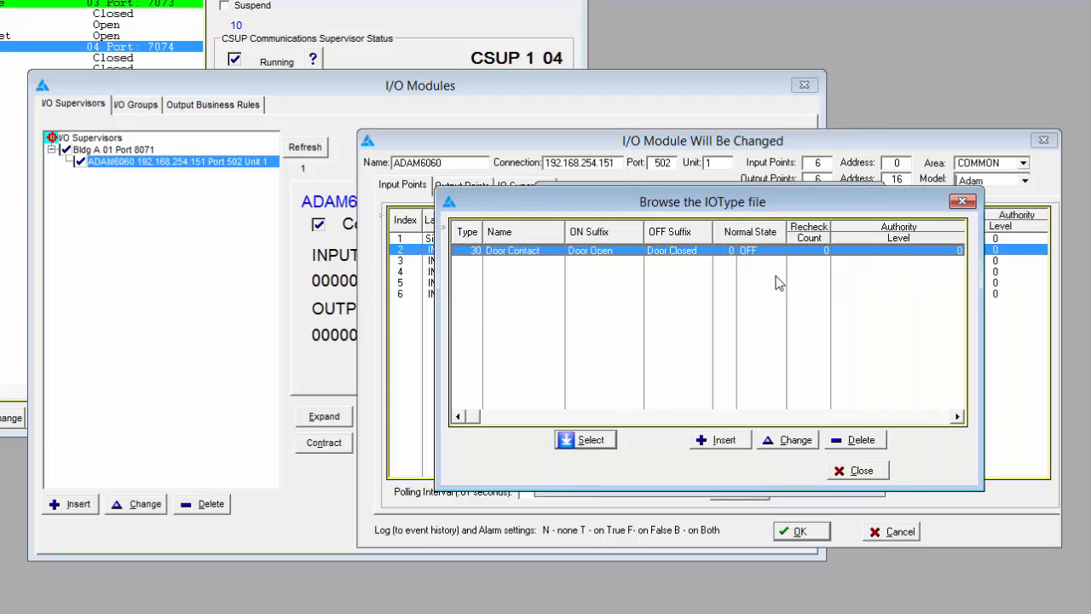
left_click(714, 445)
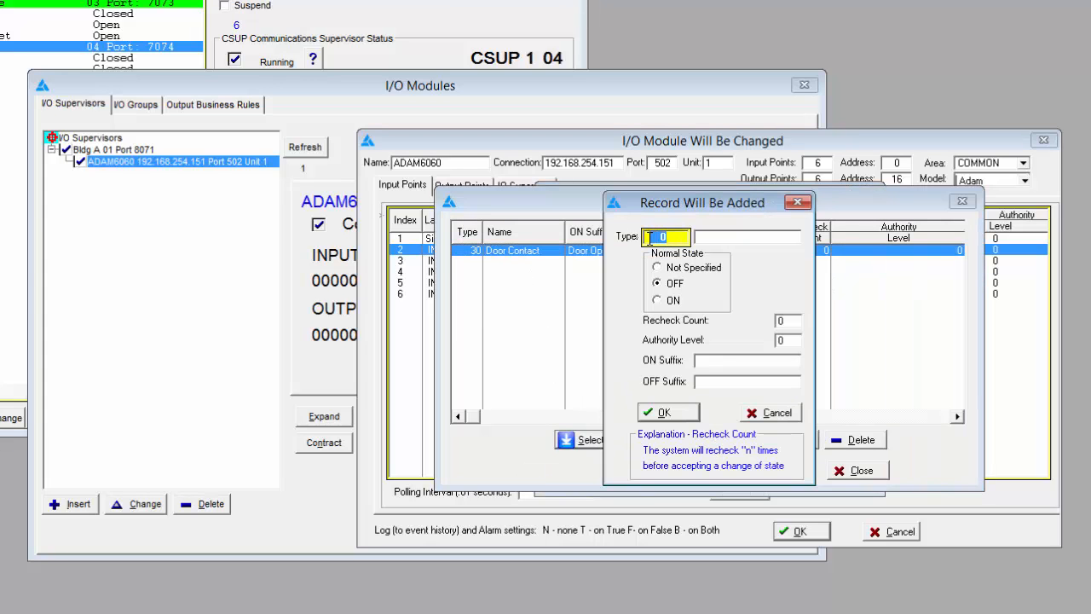
type("31")
key("Tab")
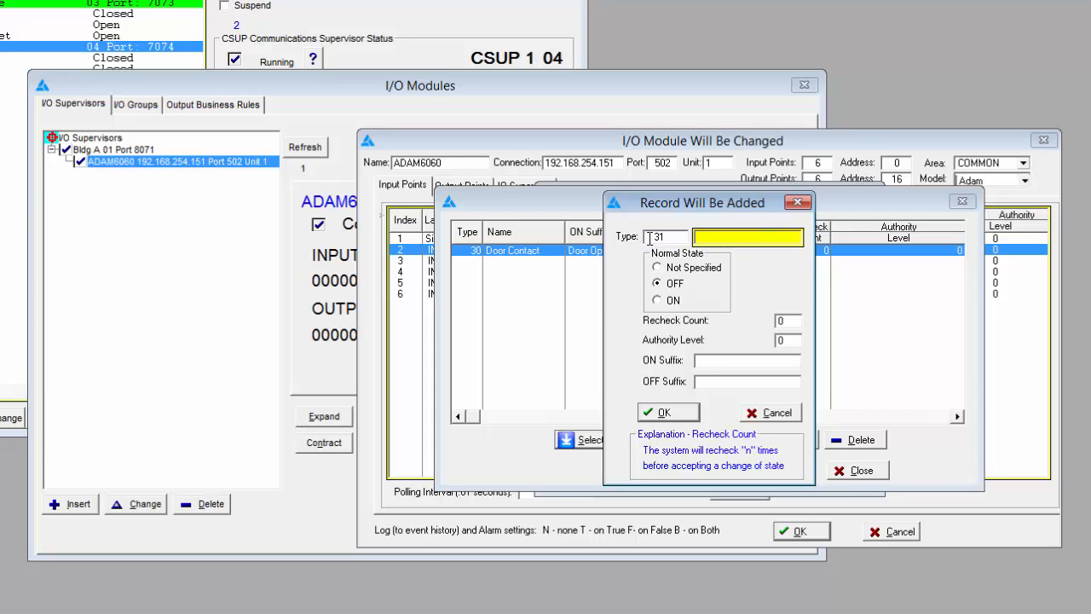
type("Glassbreak")
left_click(764, 363)
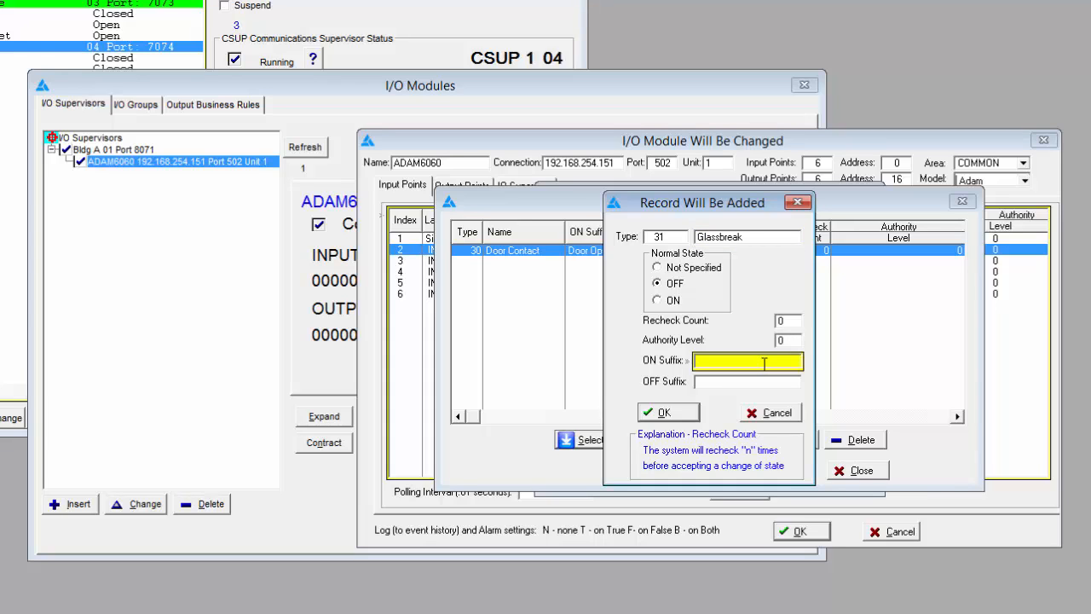
type("Glassbreak Alarm")
key("Tab")
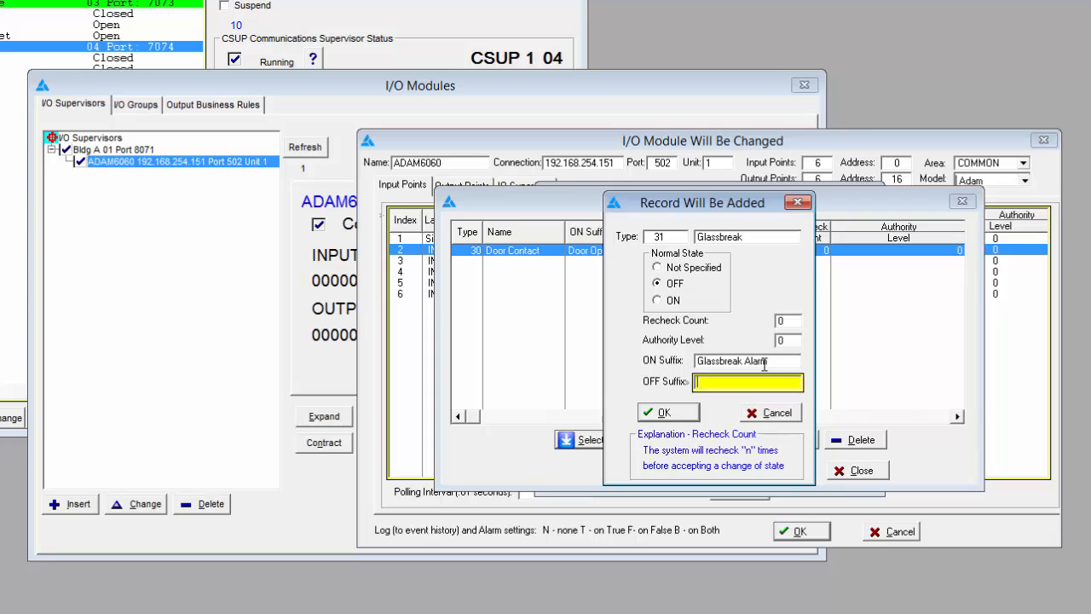
type("Glassbreak Normal")
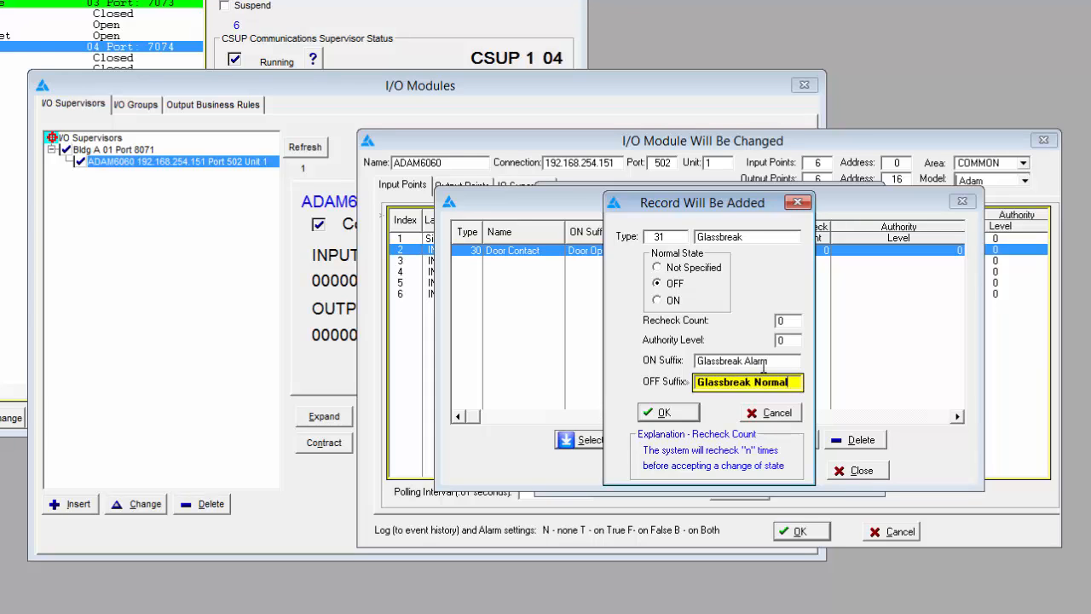
left_click(678, 415)
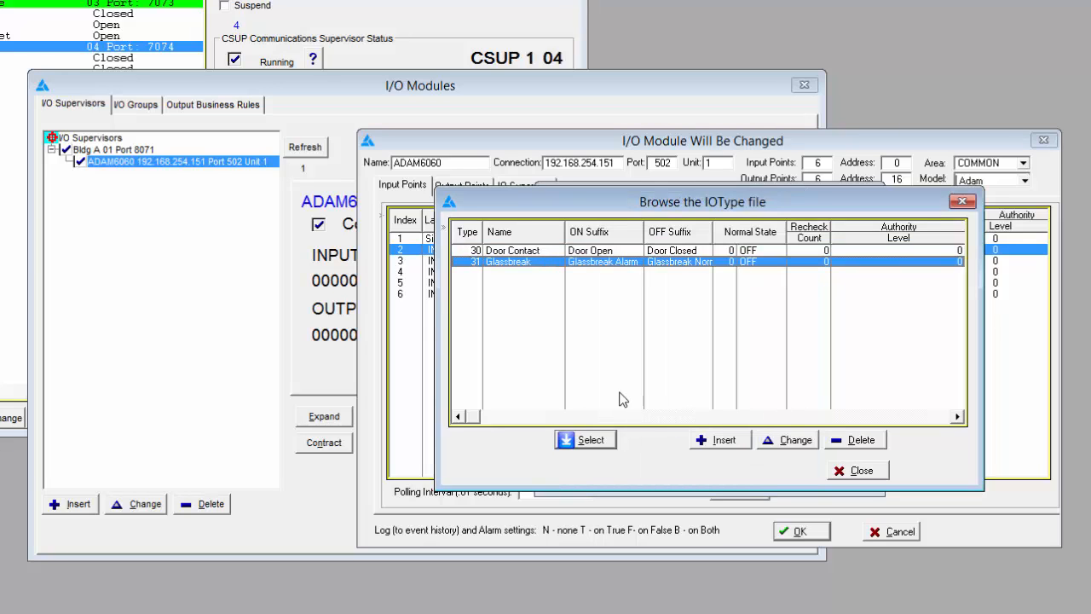
Assign the Glassbreak type to the second input point, with logging On BOTH and alarm On TRUE, and save the point.
left_click(588, 439)
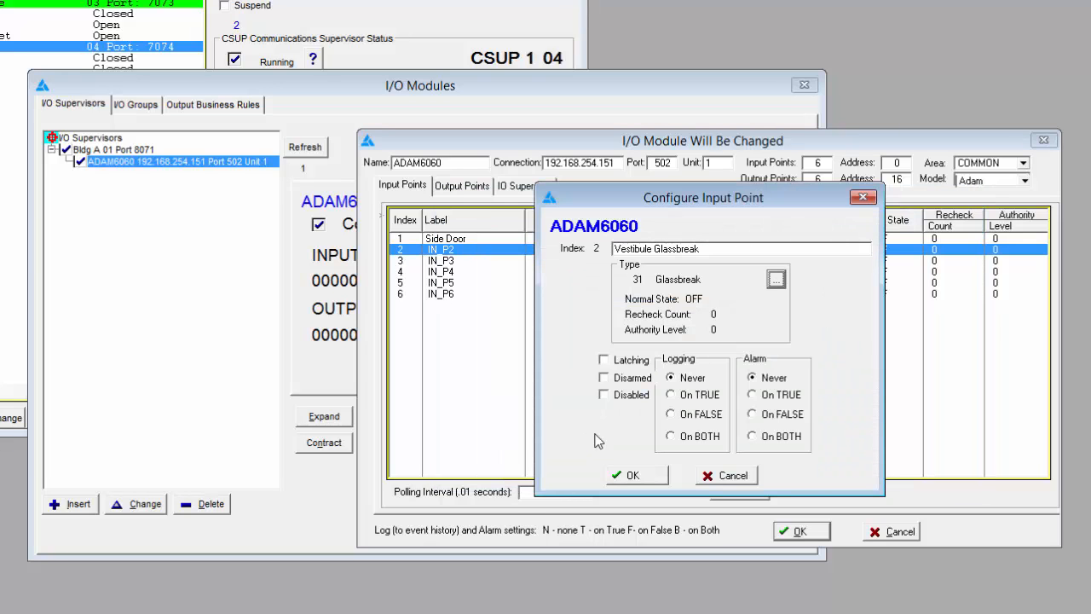
left_click(699, 437)
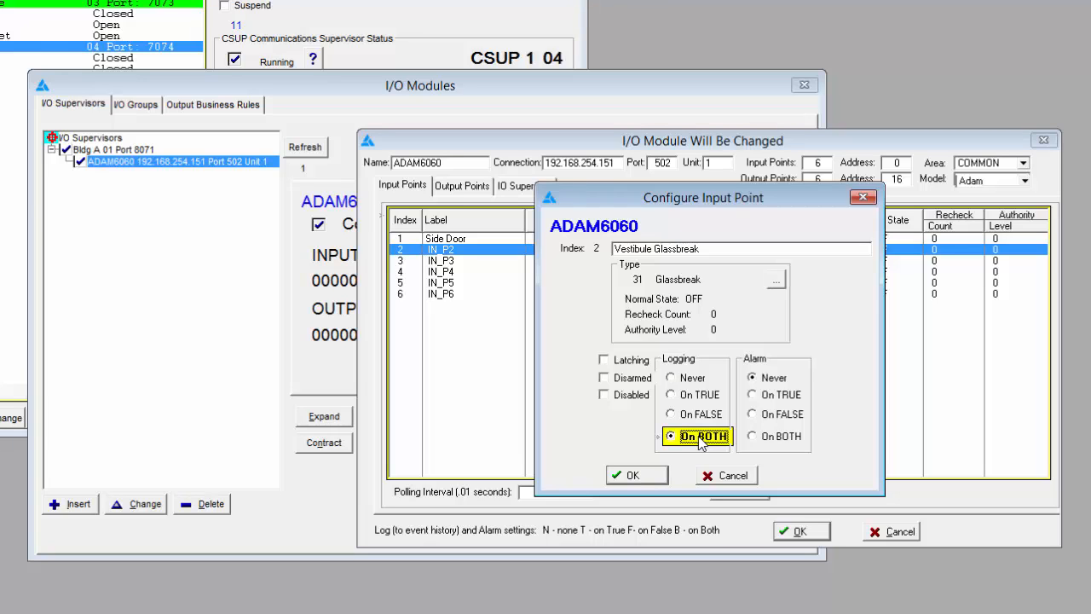
left_click(784, 396)
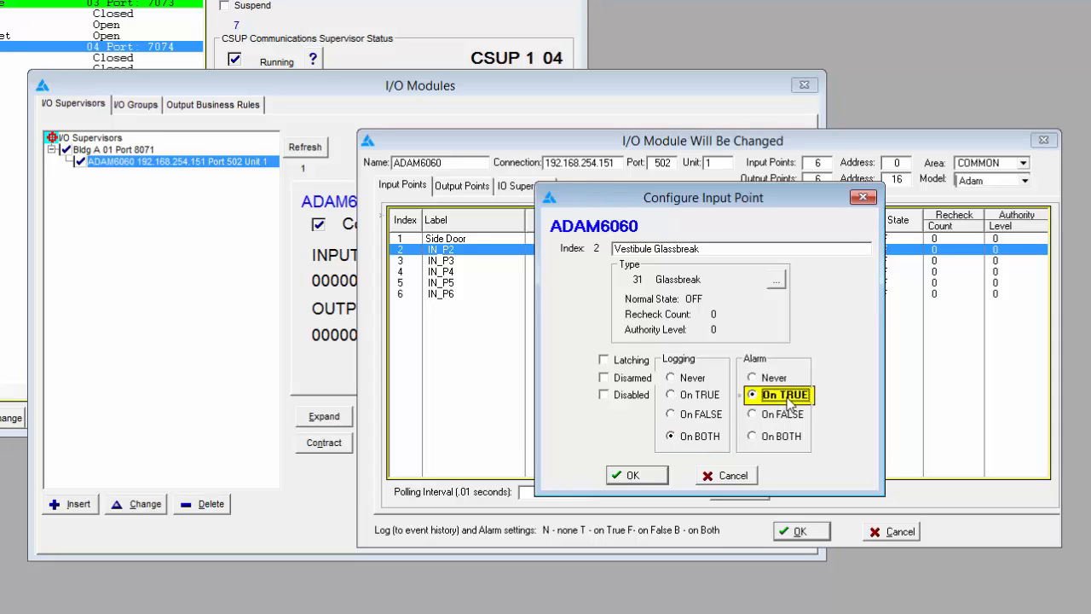
left_click(641, 474)
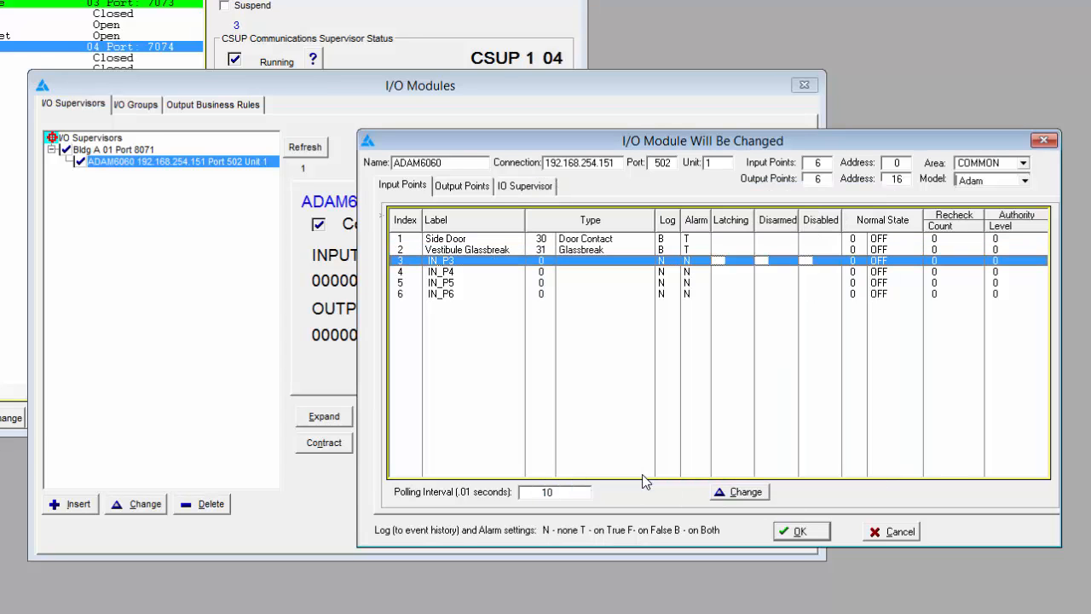
Label the third input point Panic Alarm and create I/O type 80 named Panic Alarm, with ON suffix Panic Alarm and OFF suffix Panic Normal.
double_click(441, 266)
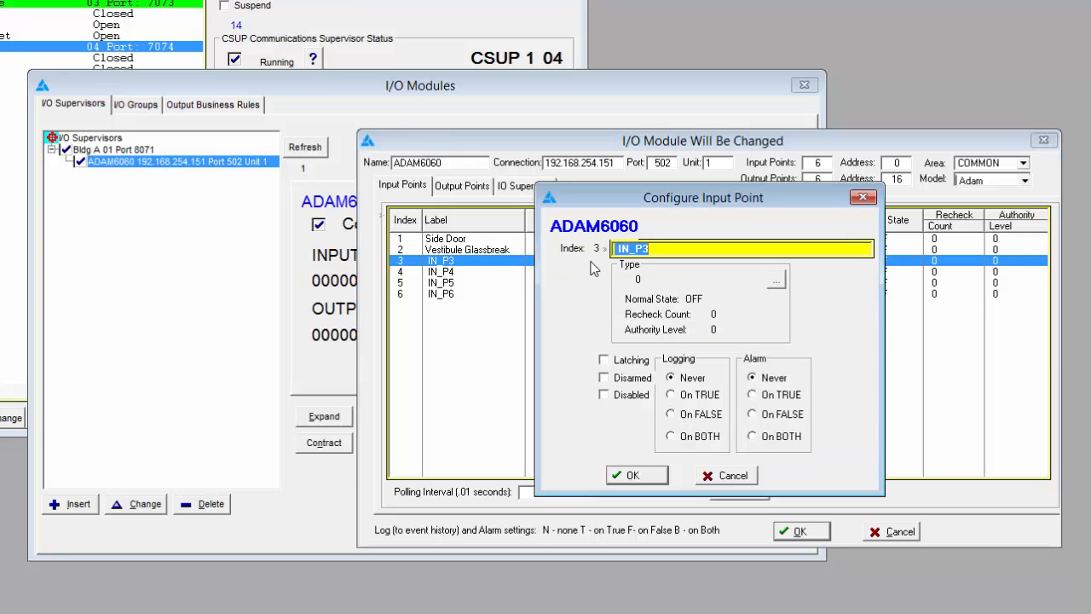
type("Panic Alarm")
left_click(777, 281)
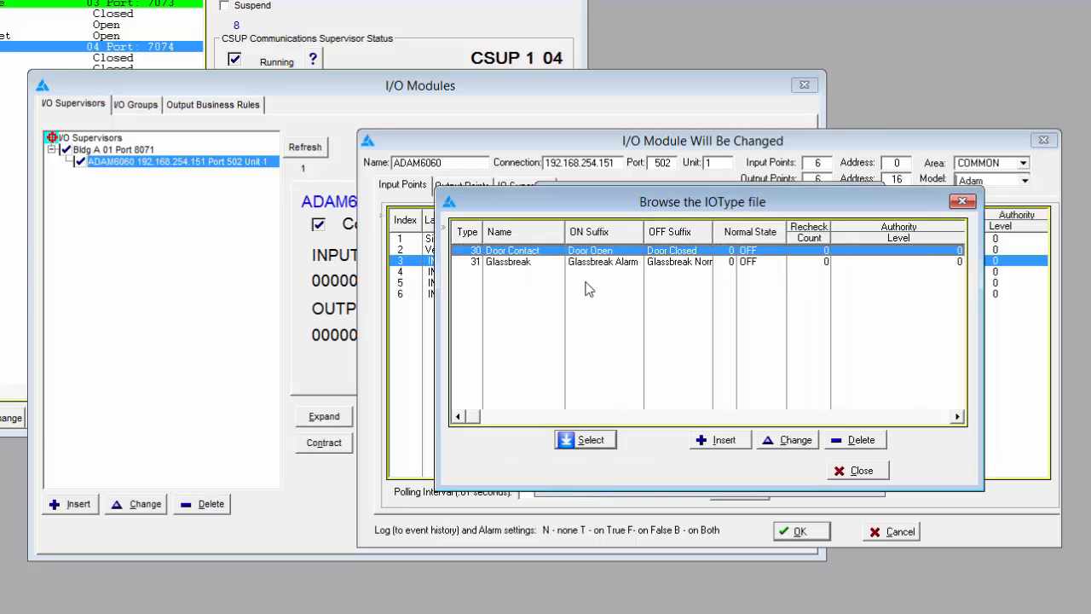
left_click(723, 440)
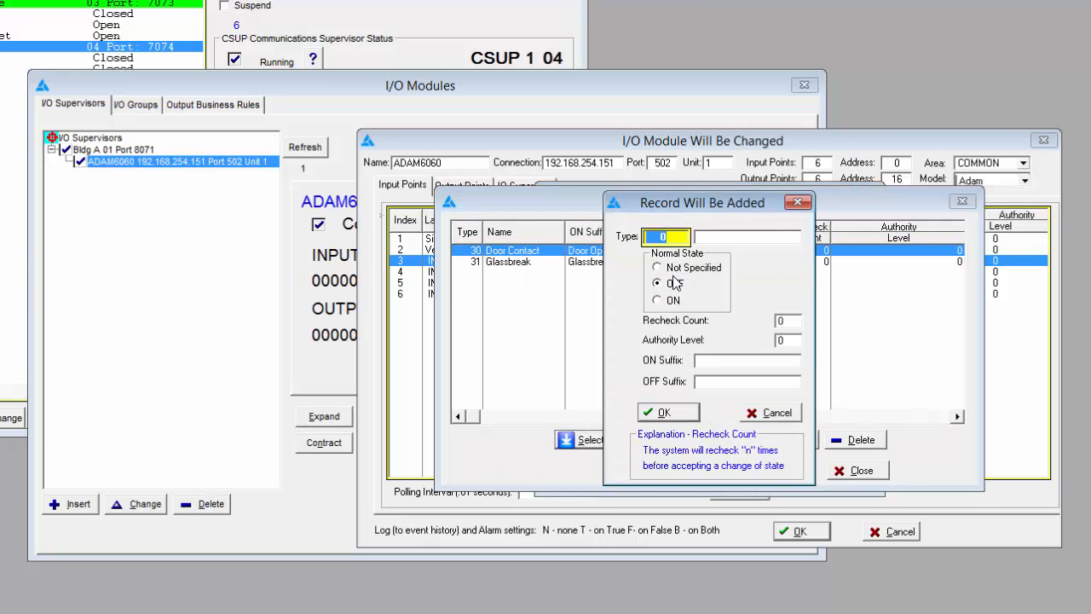
type("8")
key("Tab")
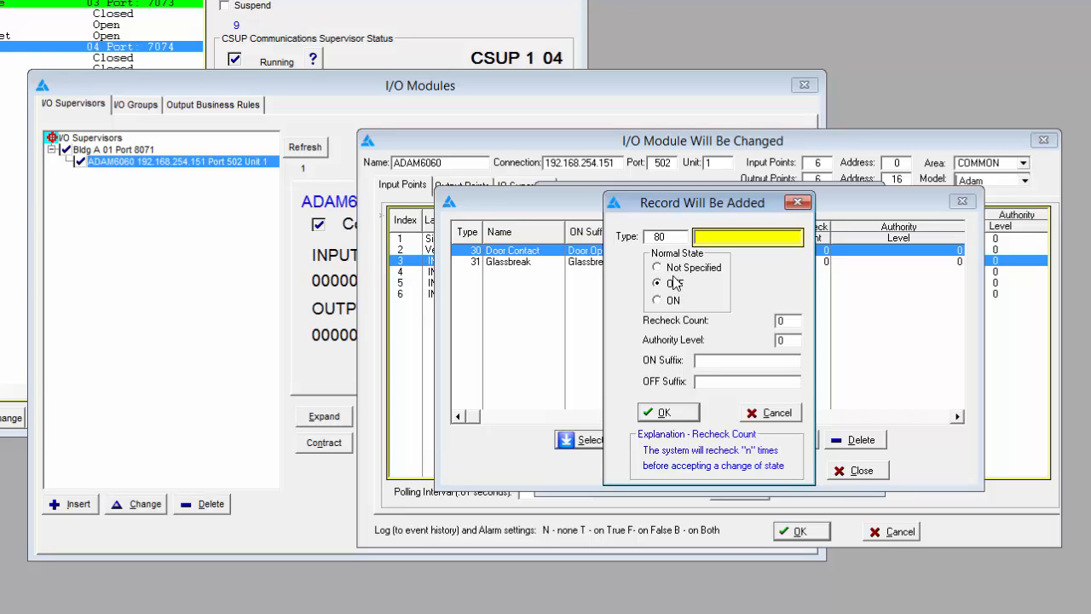
type("anic Alarm")
left_click(725, 361)
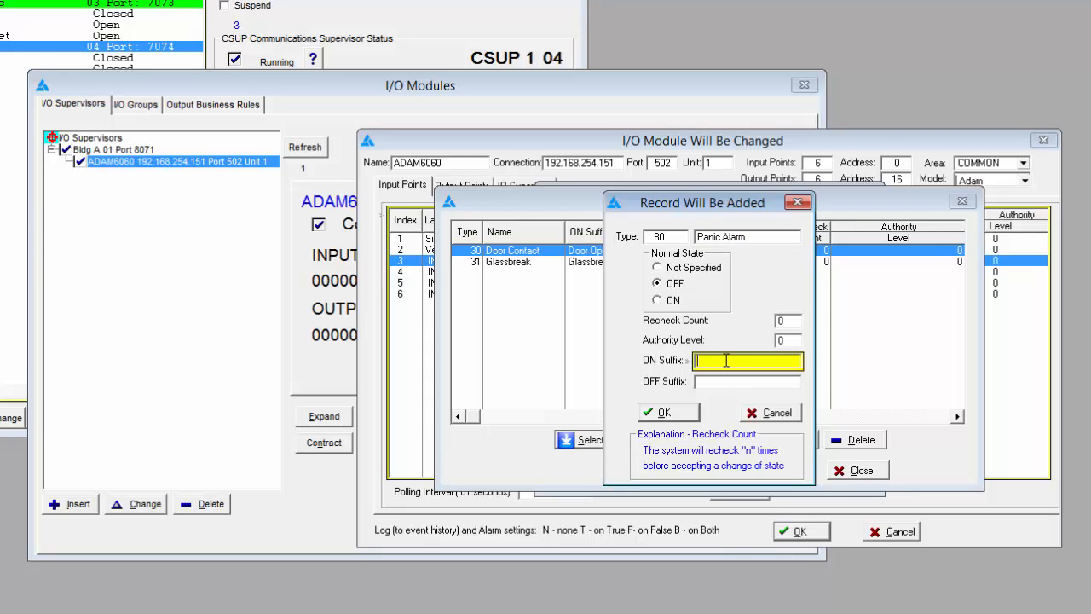
type("Panic Alarm")
key("Tab")
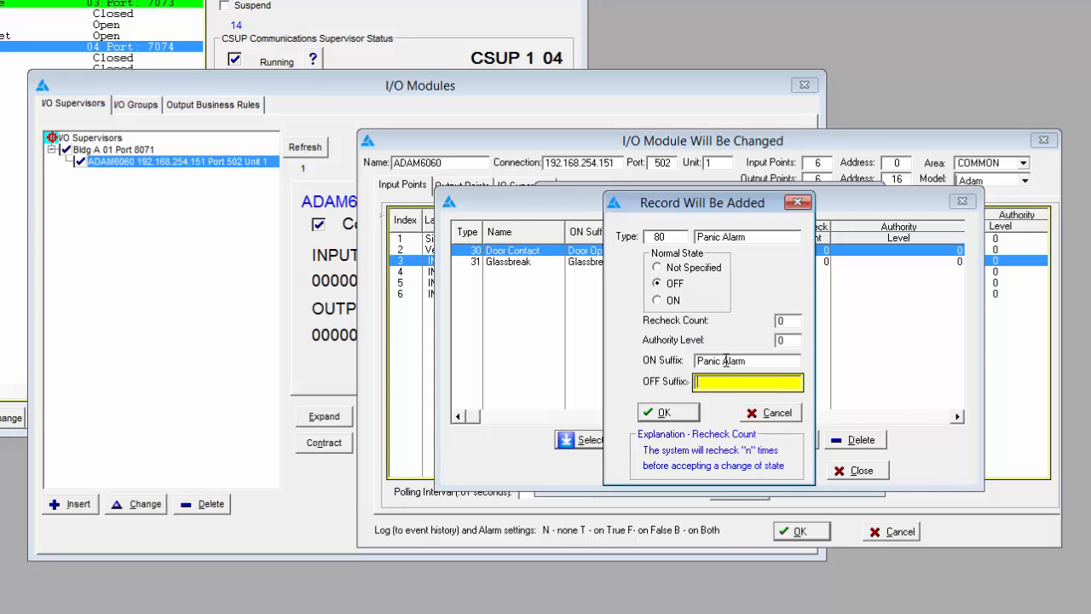
type("Panic Normal")
left_click(692, 413)
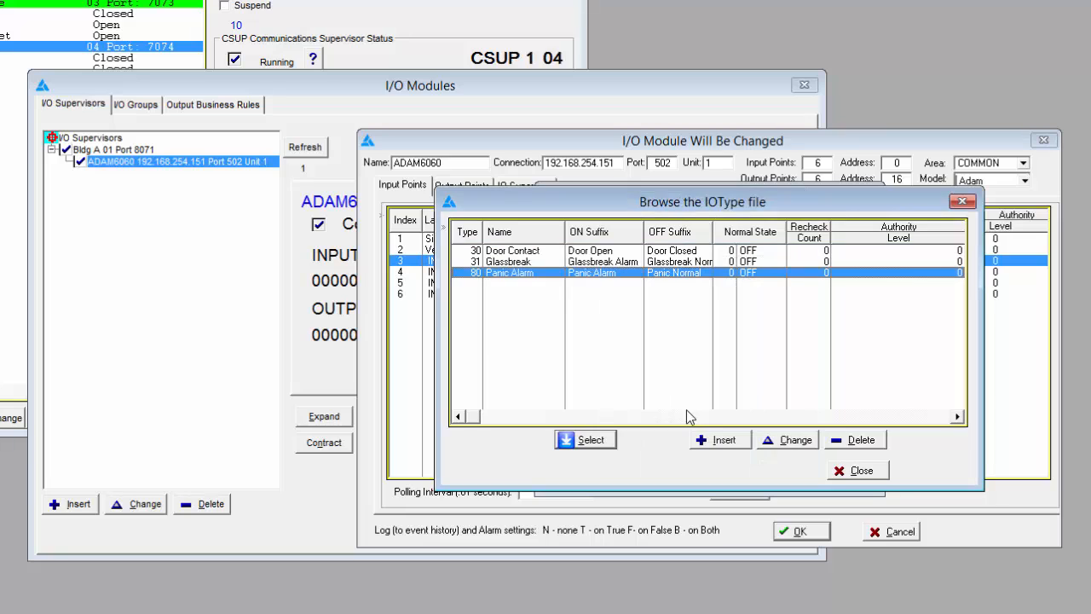
Assign the Panic Alarm type to the third input point, with logging On BOTH and alarm On TRUE, and save the point.
left_click(588, 443)
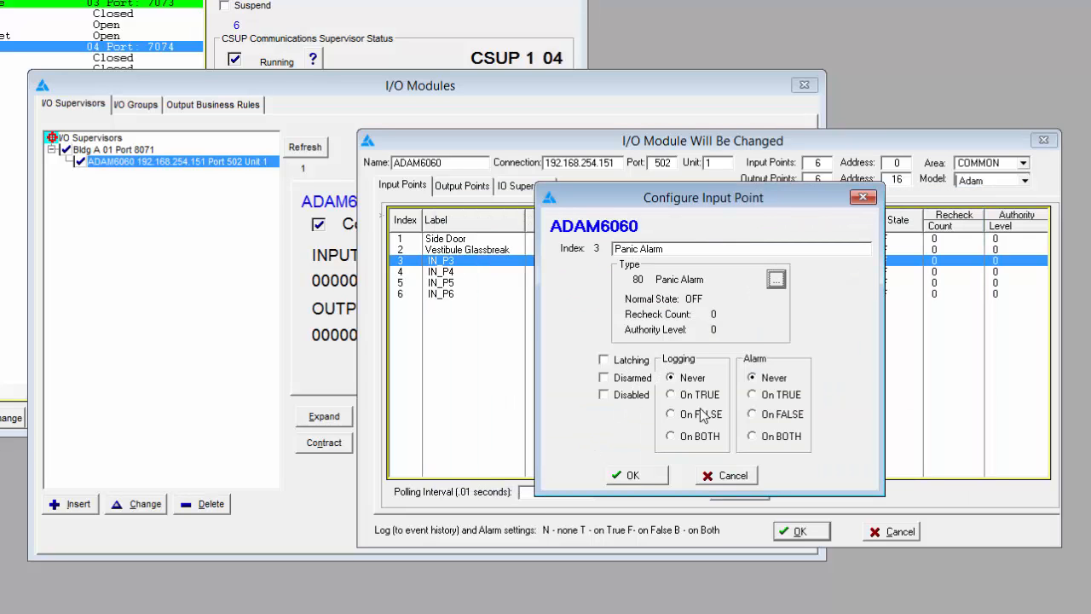
left_click(695, 437)
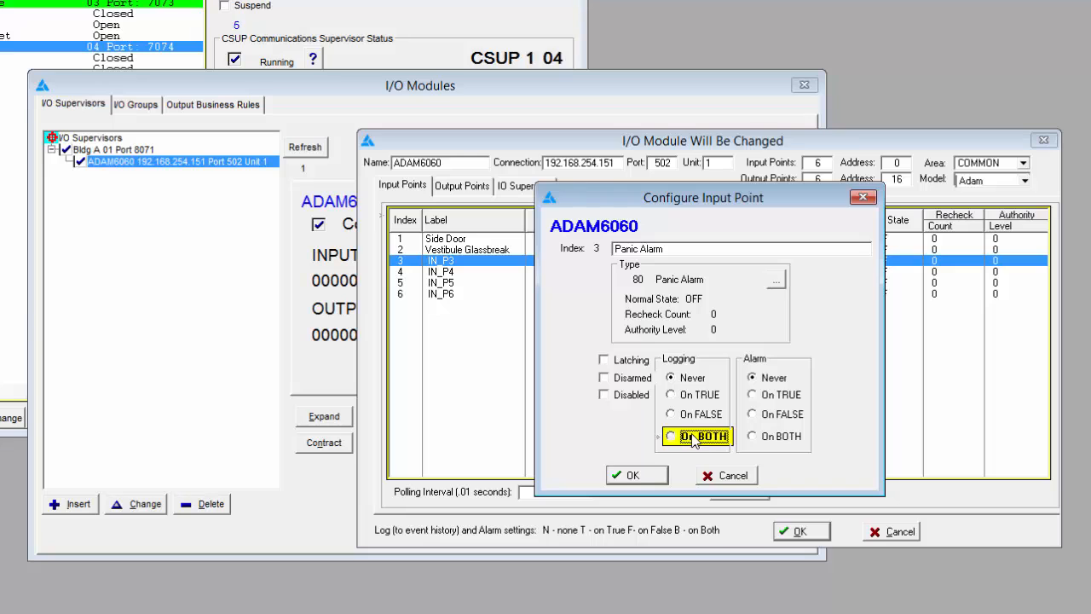
left_click(781, 397)
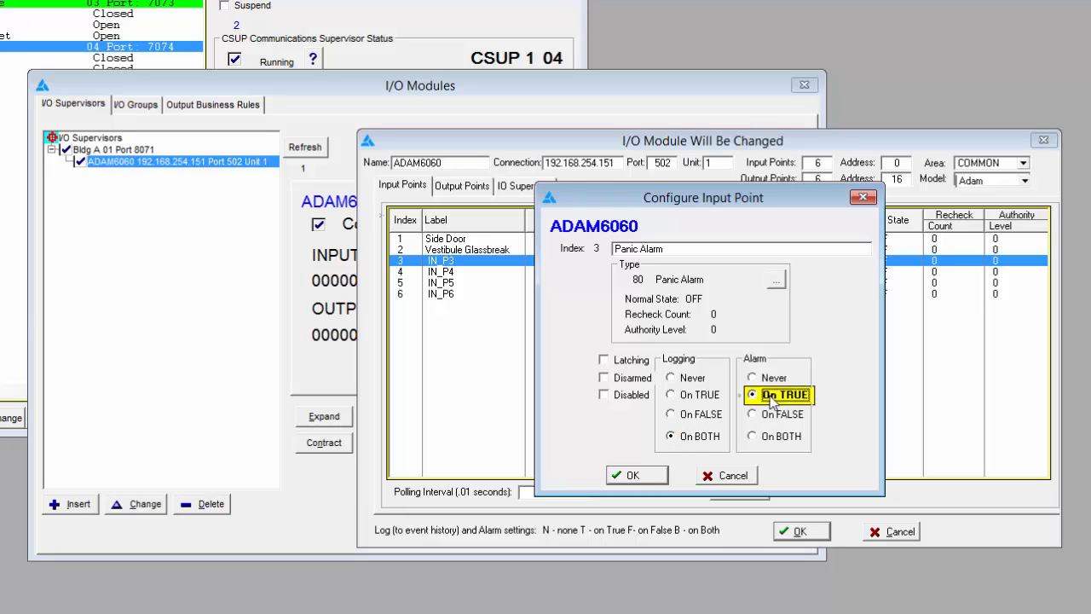
left_click(635, 475)
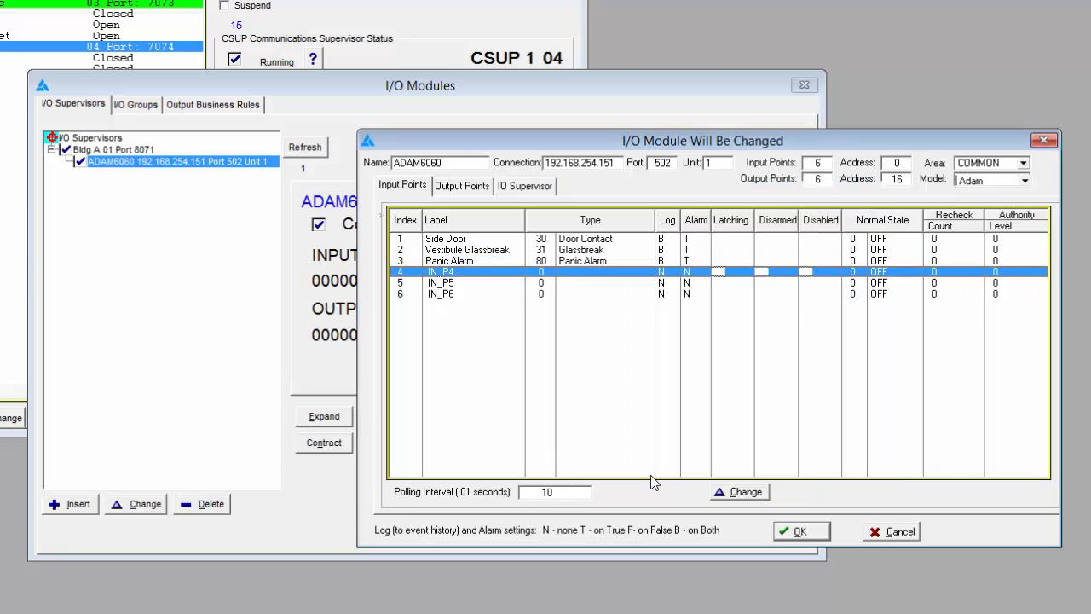
Mark the unused input points IN_P4, IN_P5 and IN_P6 as Disabled, saving each one.
double_click(452, 273)
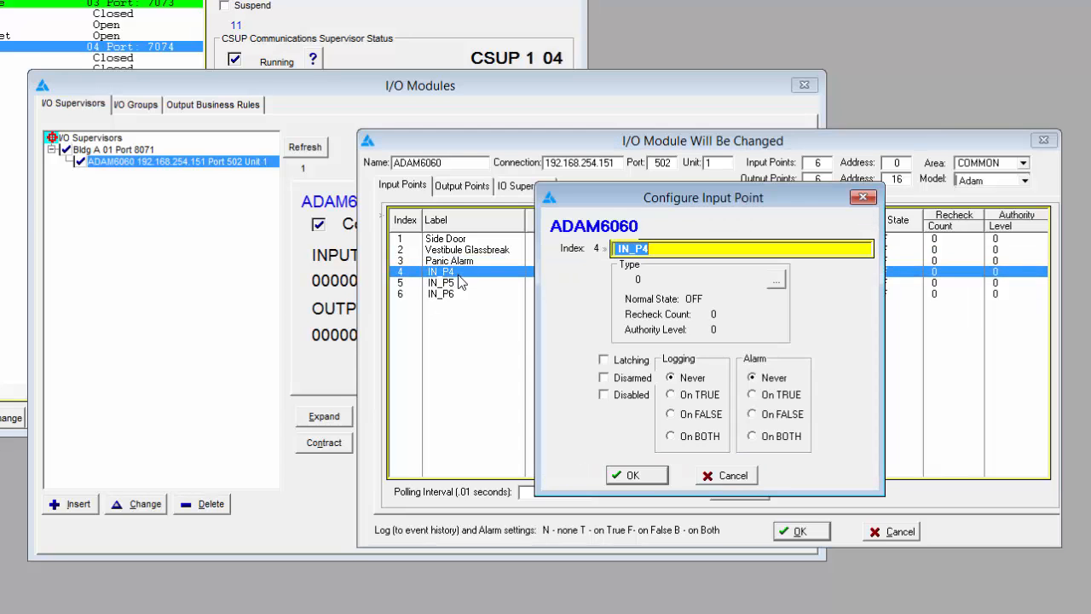
left_click(633, 396)
left_click(633, 474)
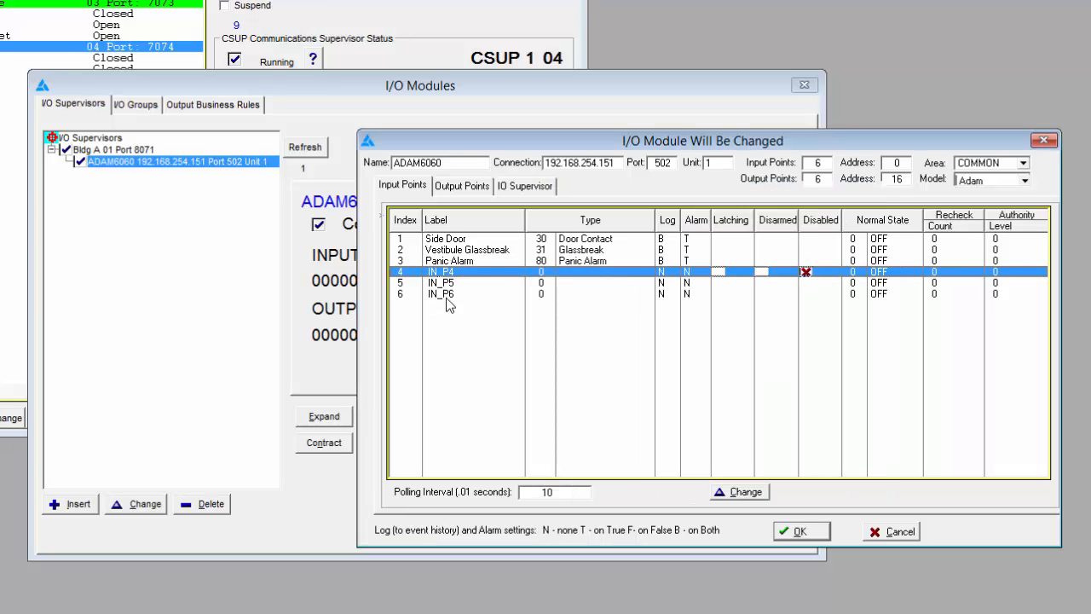
double_click(450, 284)
left_click(608, 397)
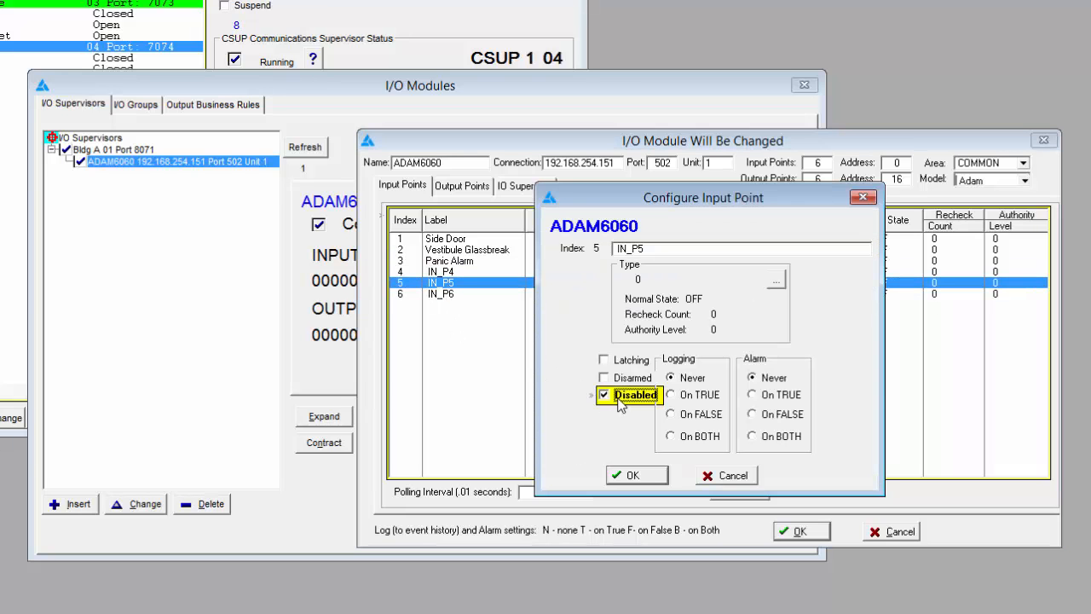
left_click(635, 474)
double_click(445, 296)
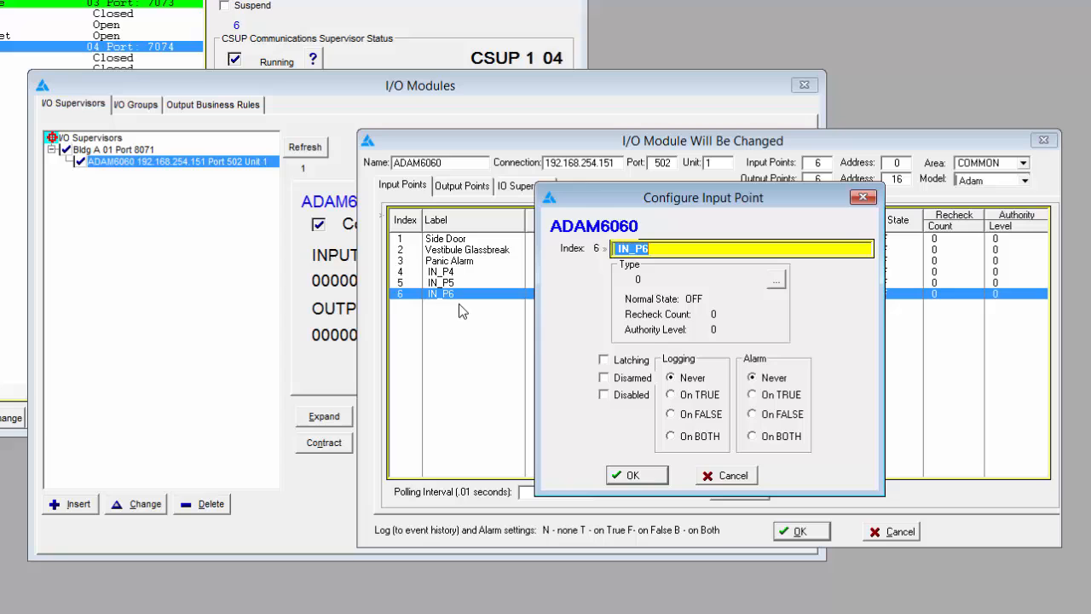
left_click(629, 395)
left_click(635, 474)
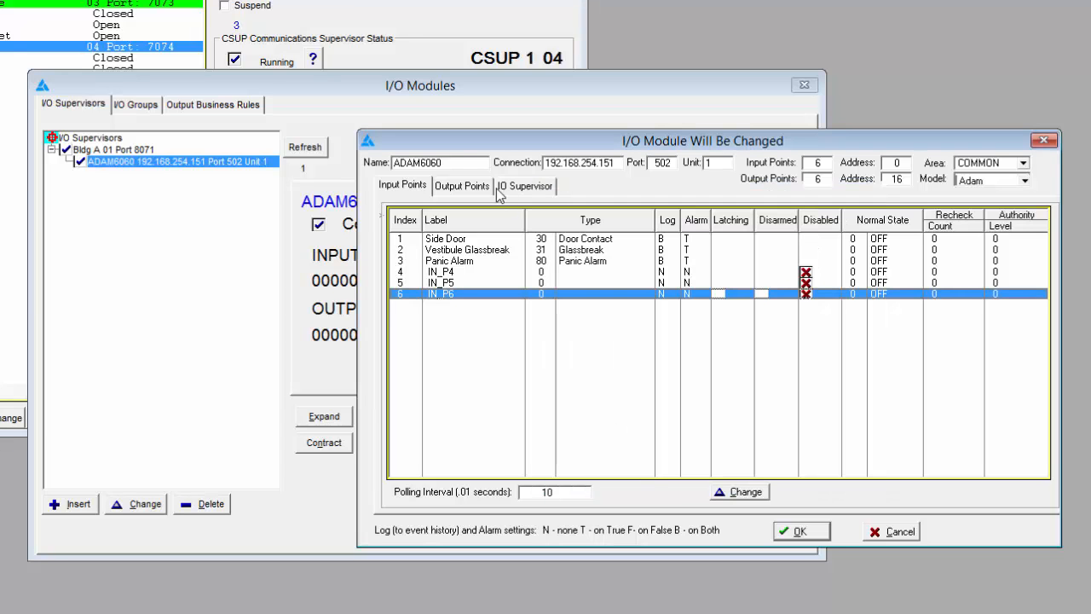
Open the module's first output point for editing and label it Maintenance Door.
left_click(460, 186)
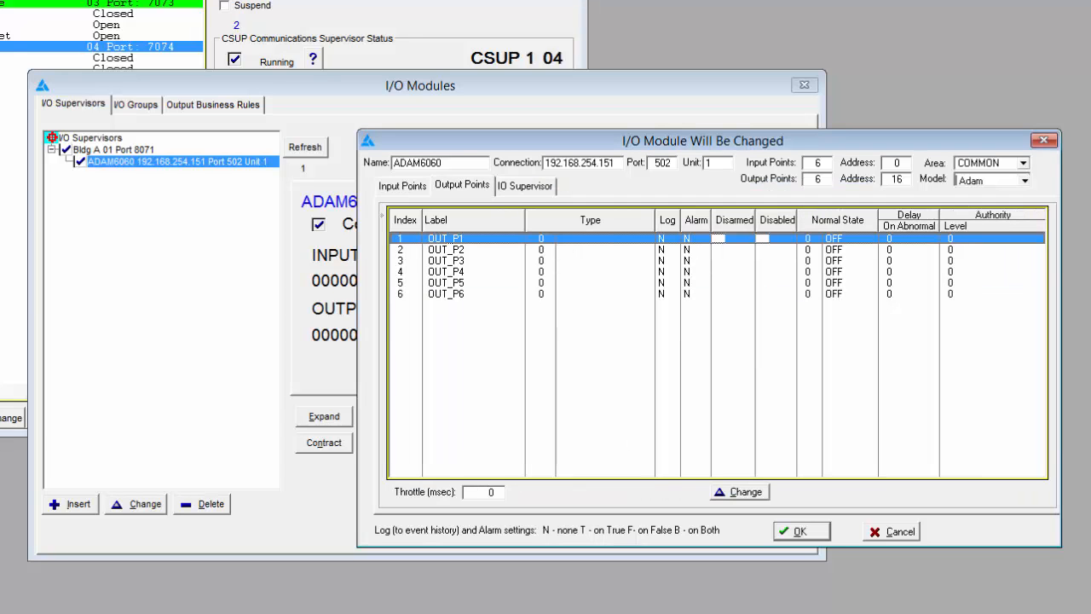
double_click(514, 240)
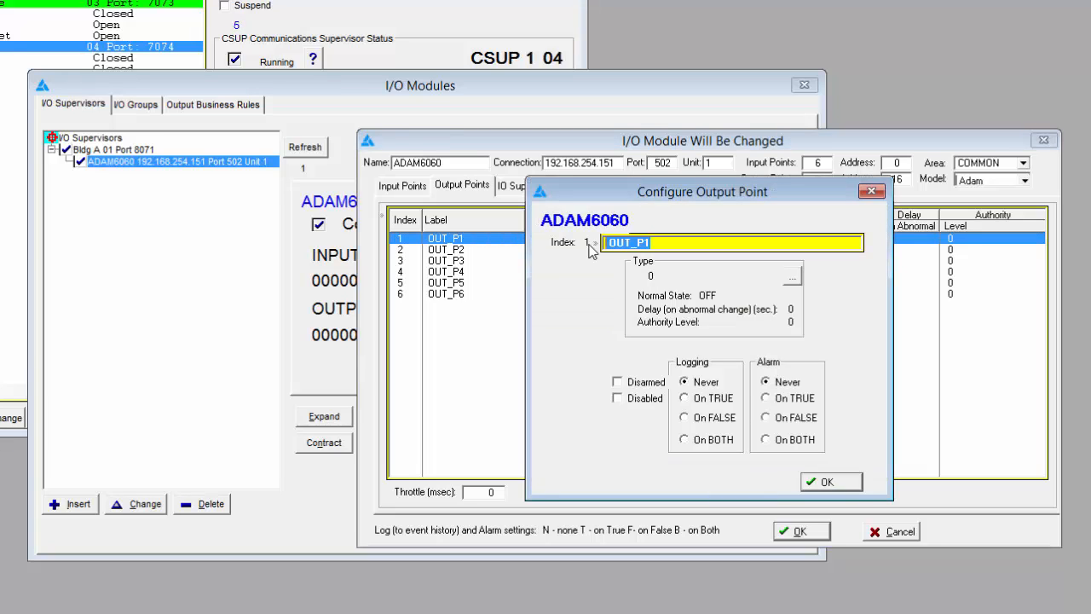
type("Maintenance Door")
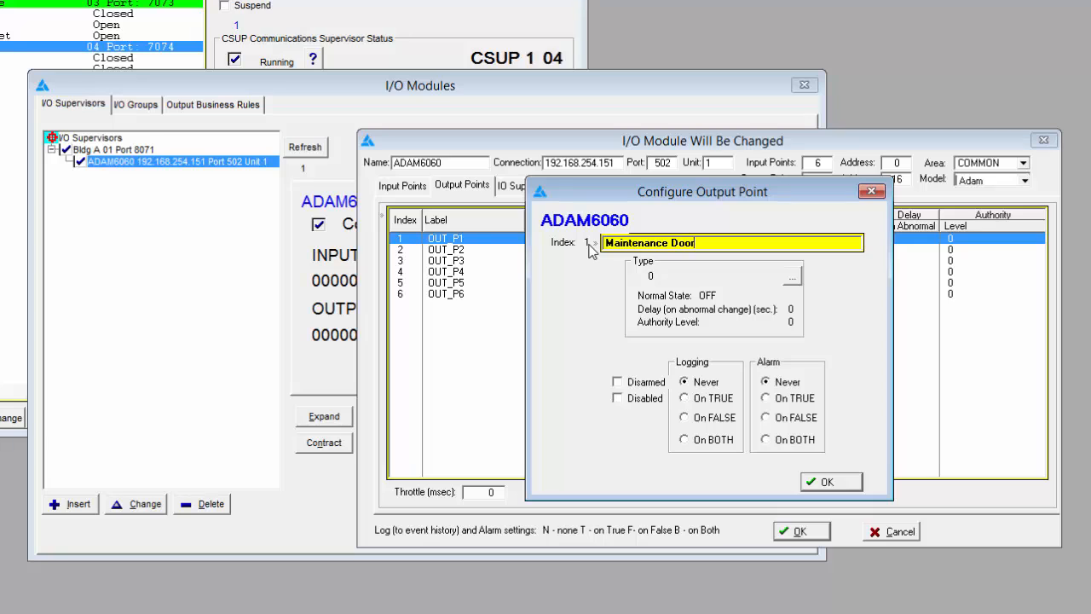
Create I/O type 29 named Electric Lock, with ON suffix Door Unlocked and OFF suffix Door Locked.
left_click(793, 278)
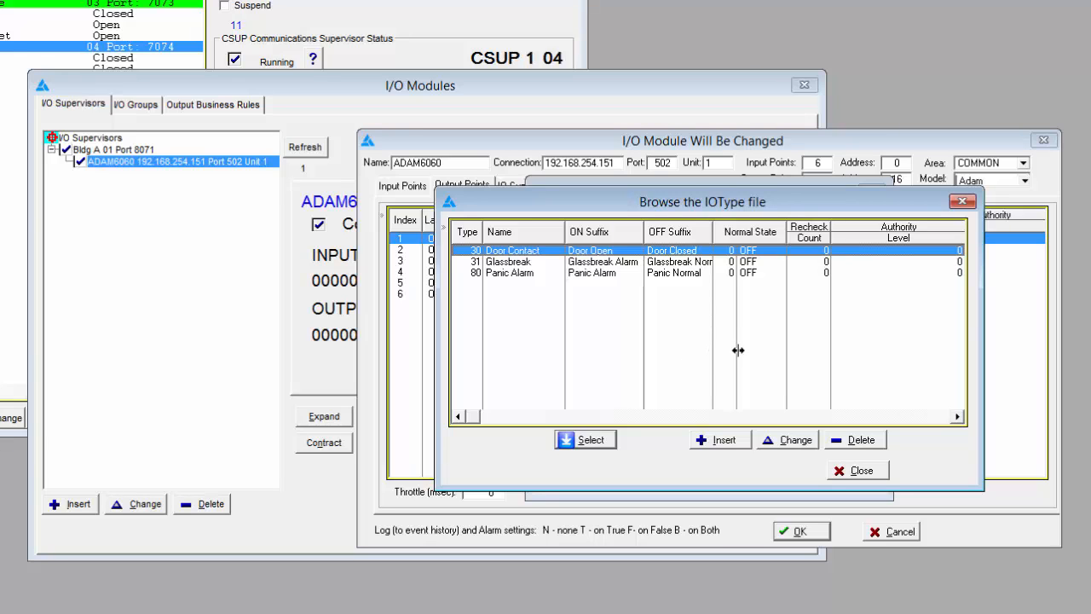
left_click(723, 441)
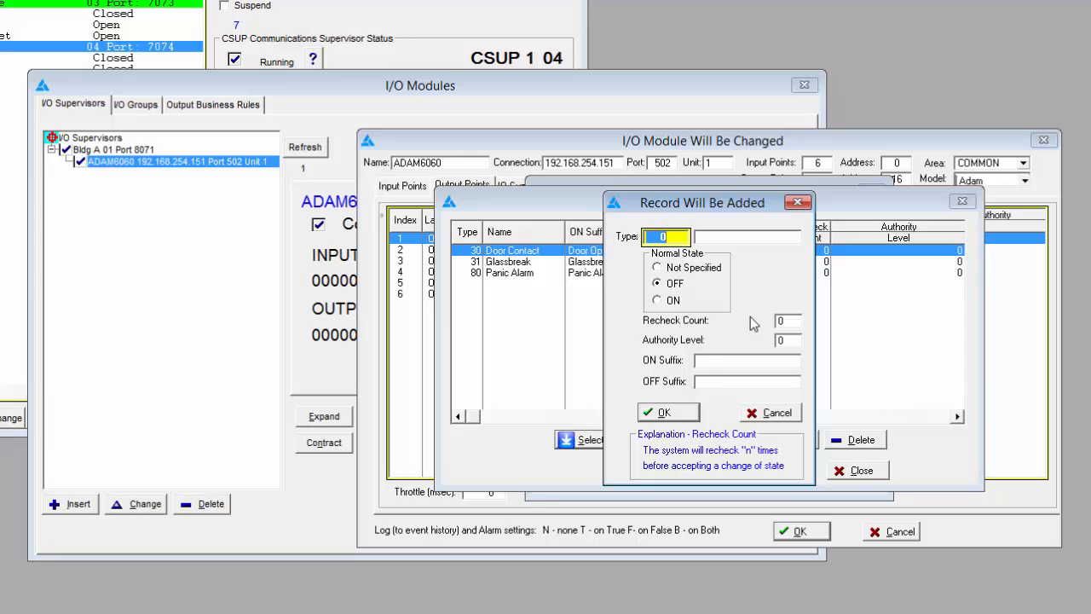
type("29")
key("Tab")
type("Electri")
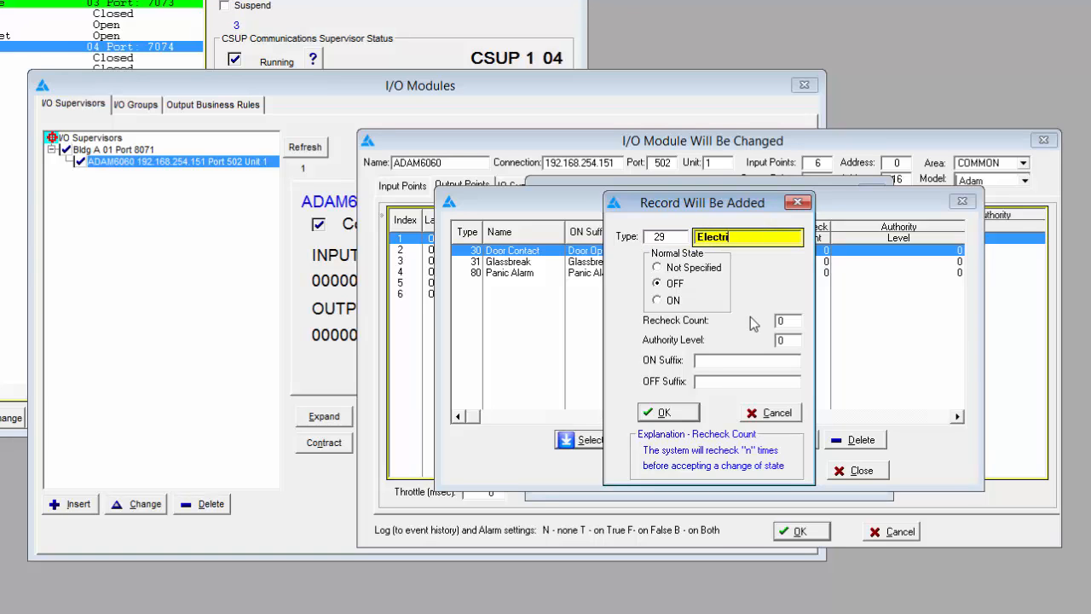
type("c Lock")
key("Tab")
key("Tab")
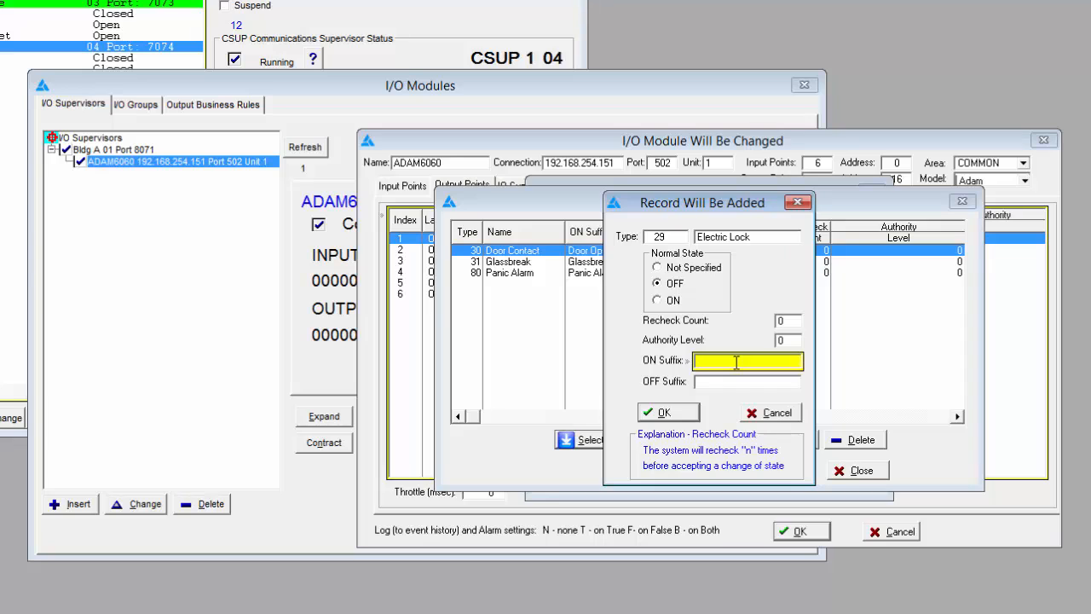
type("Door Unlocked")
key("Tab")
type("D")
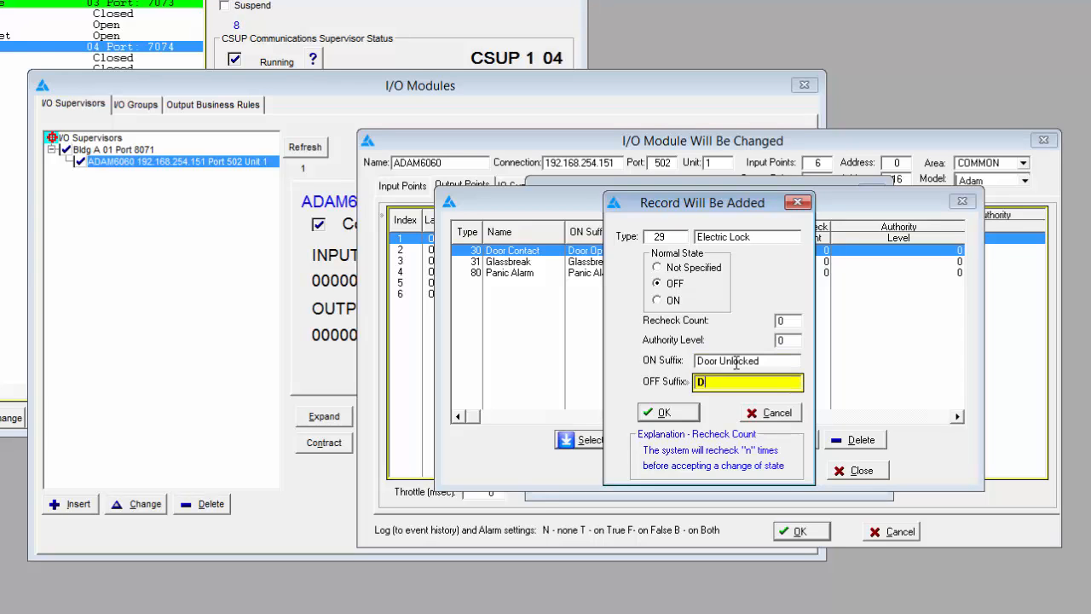
type("oor Locked")
left_click(668, 415)
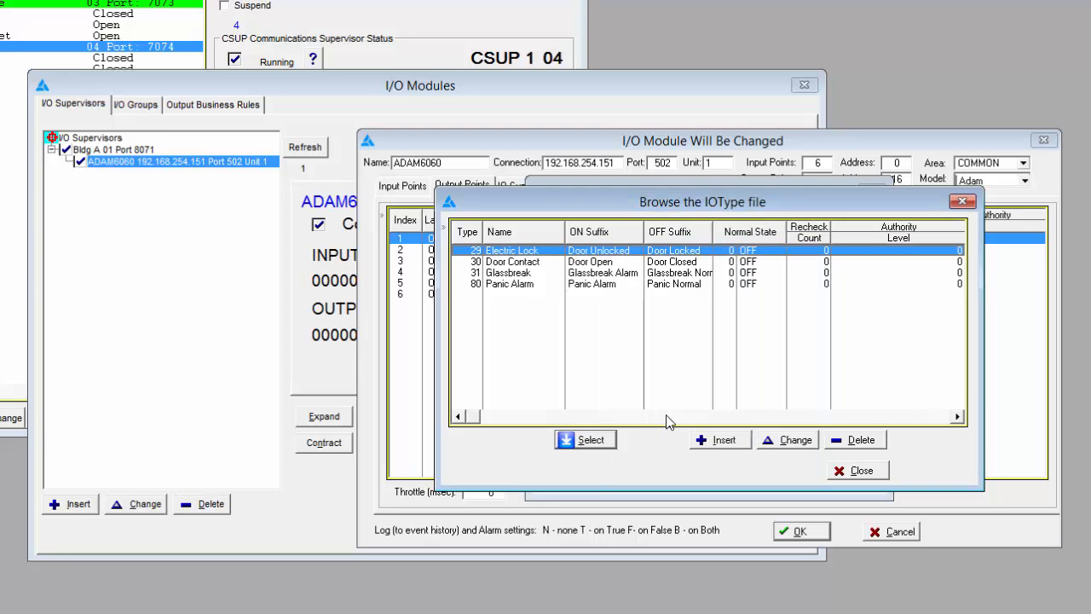
Assign the Electric Lock type to the Maintenance Door output point, set logging to On BOTH, and save the point.
left_click(590, 441)
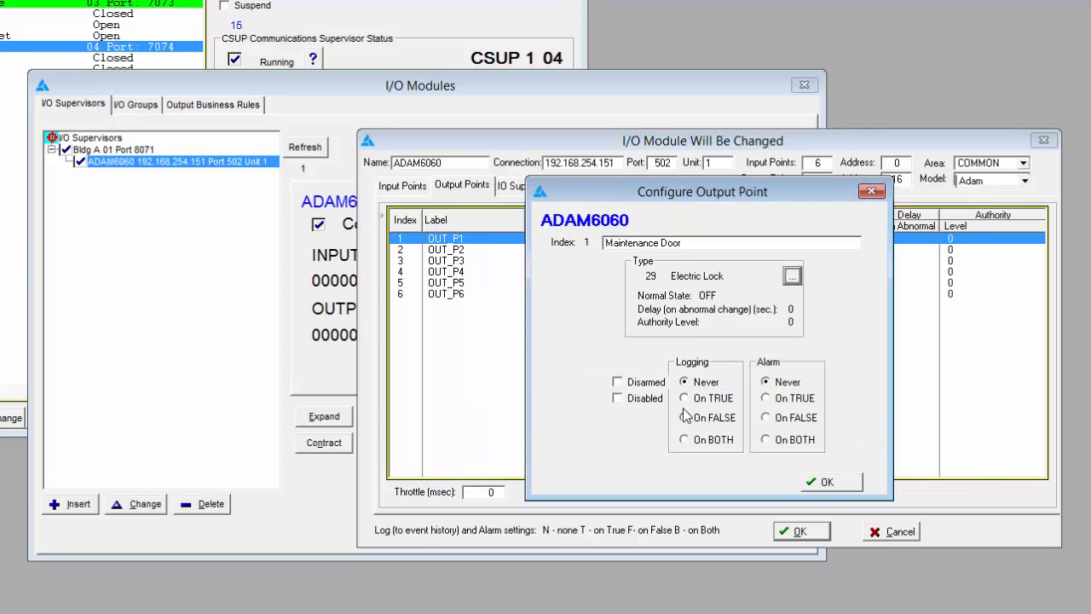
left_click(713, 439)
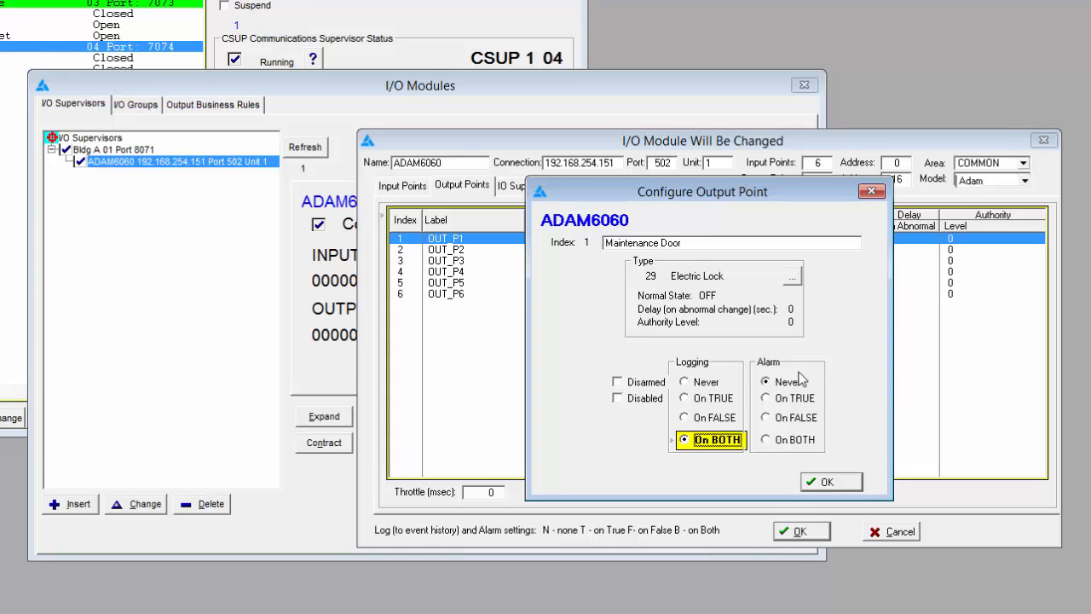
left_click(839, 484)
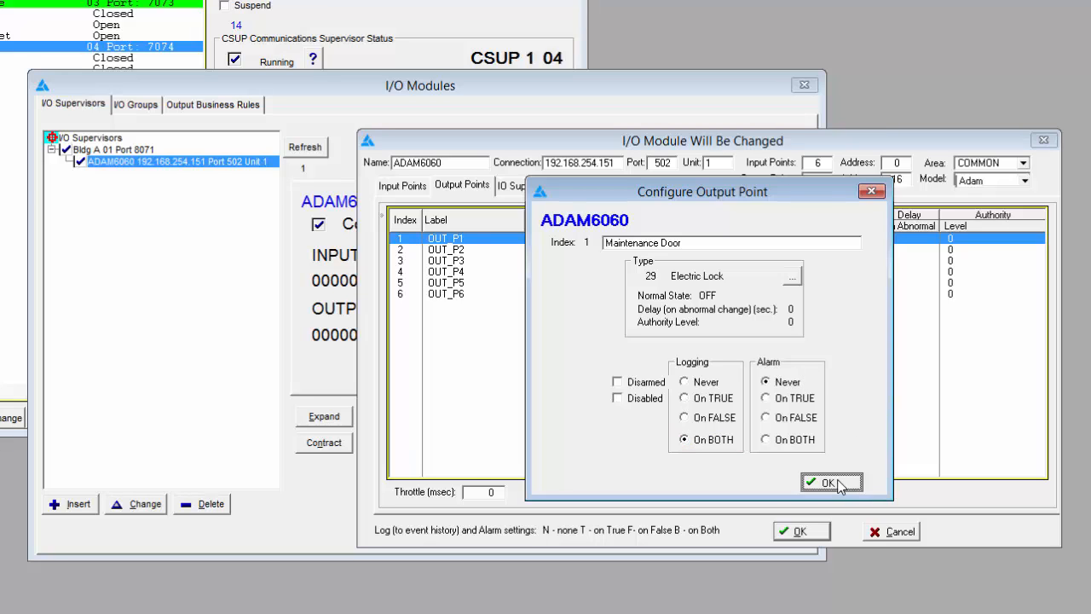
Mark the unused output points OUT_P2, OUT_P3 and OUT_P4 as Disabled, saving each one.
left_click(451, 252)
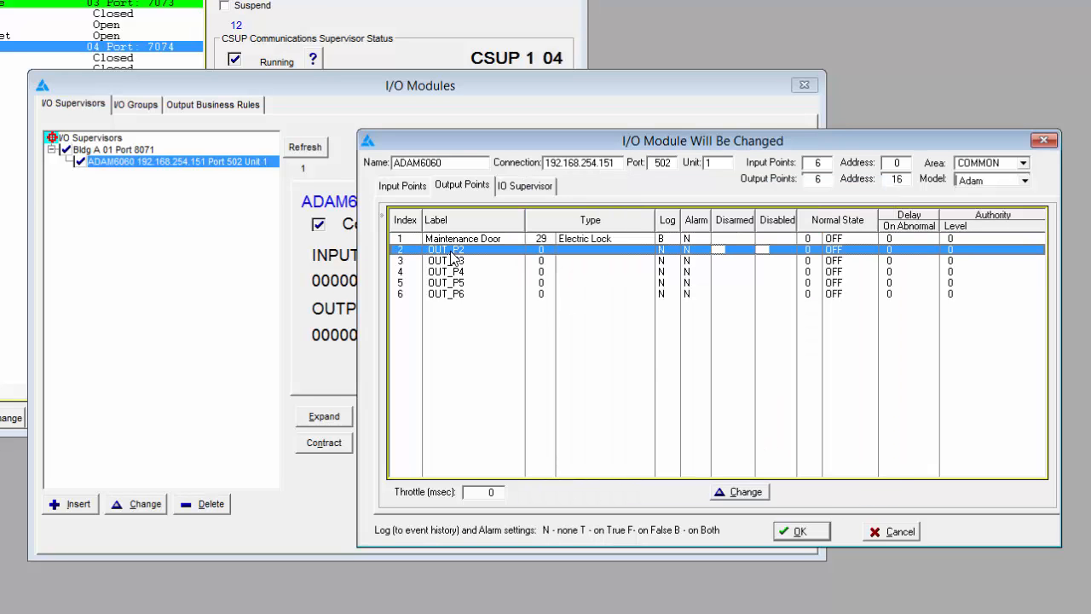
double_click(451, 252)
left_click(634, 398)
left_click(834, 484)
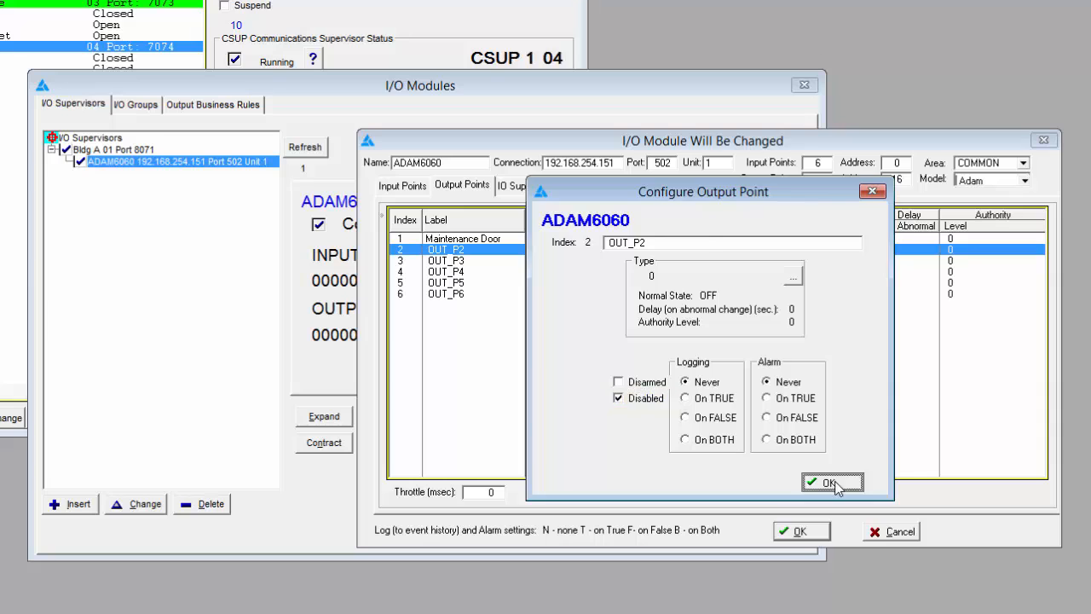
double_click(460, 260)
left_click(643, 400)
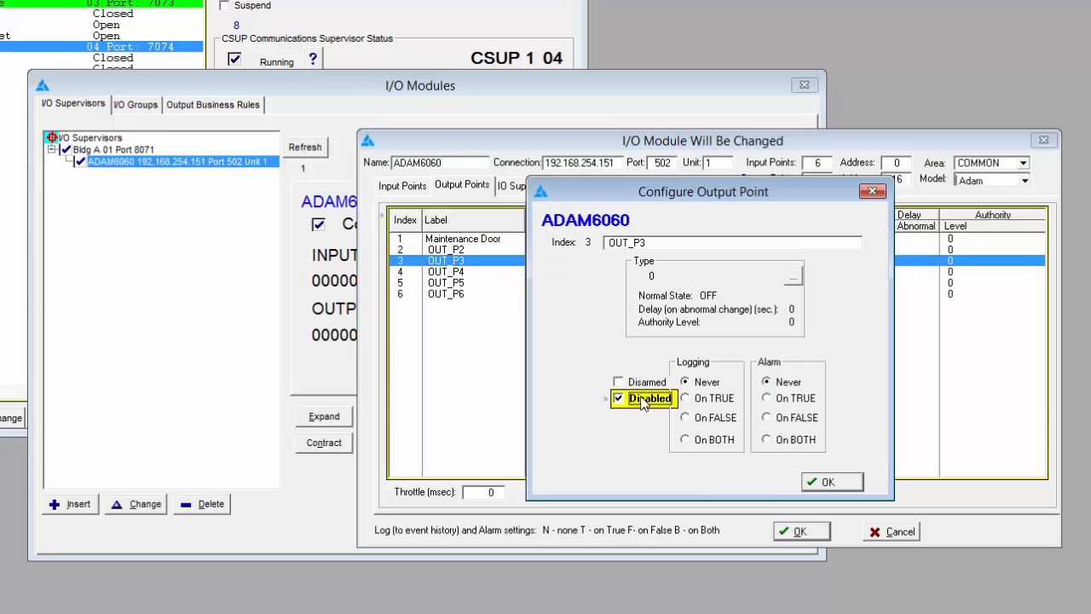
left_click(821, 481)
double_click(460, 273)
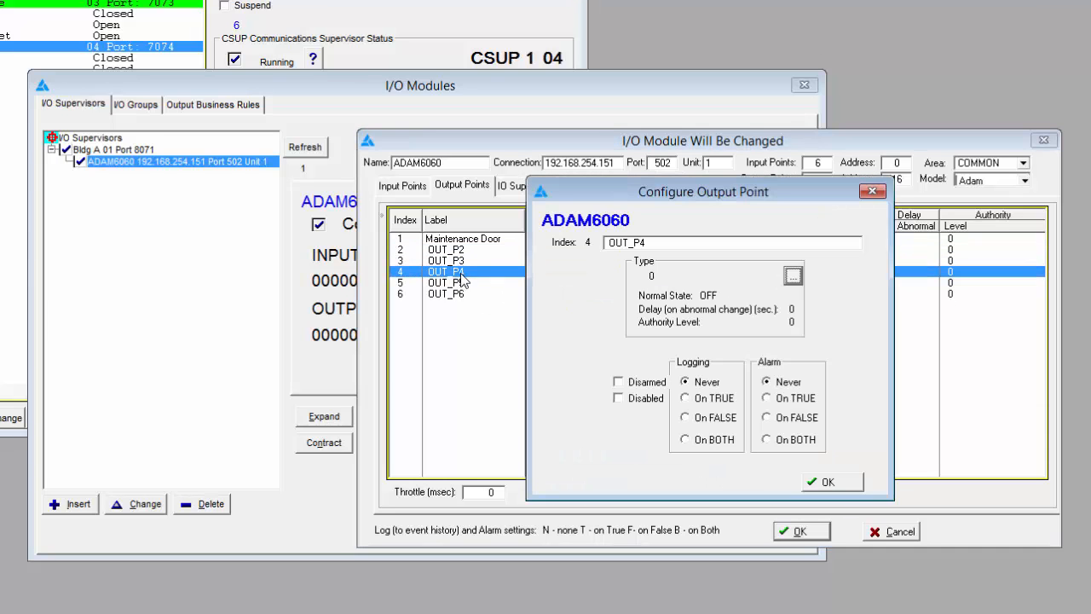
left_click(648, 400)
left_click(825, 482)
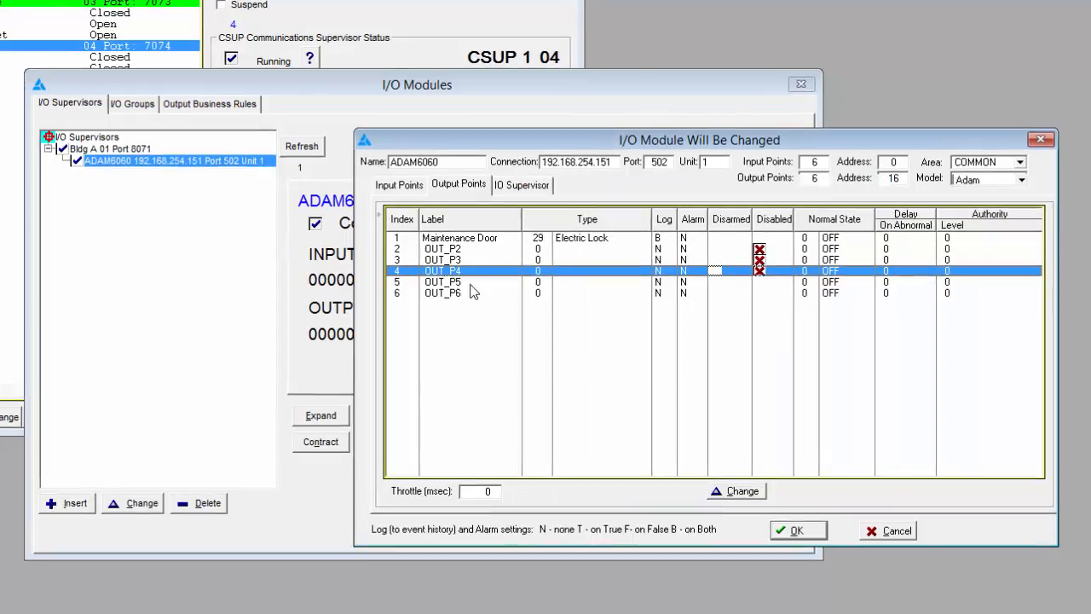
Mark output points OUT_P5 and OUT_P6 as Disabled and save the ADAM6060 module's changes.
double_click(460, 281)
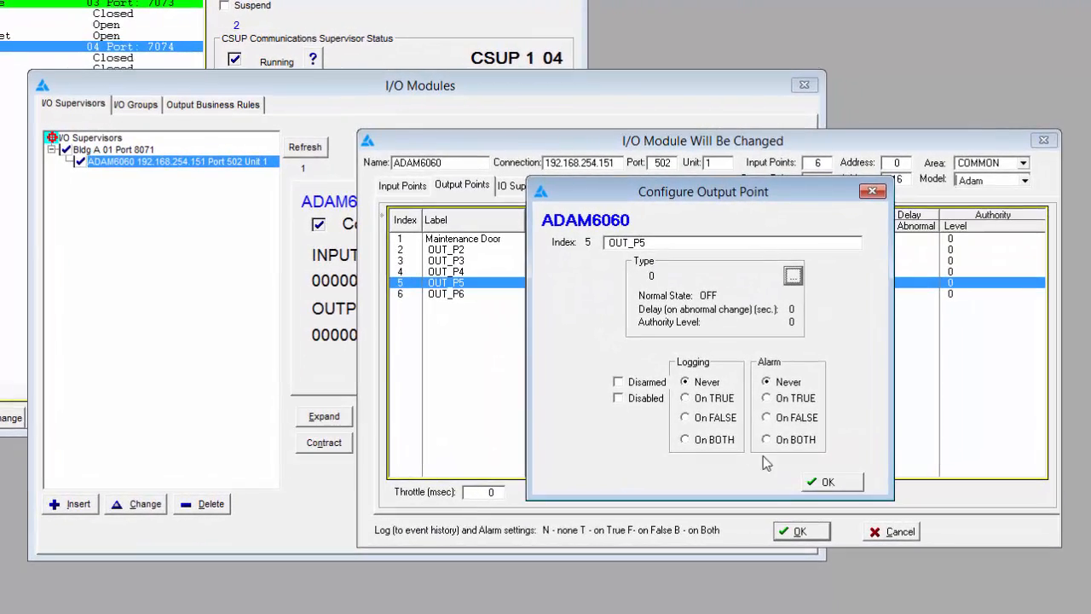
left_click(648, 398)
left_click(825, 483)
left_click(451, 292)
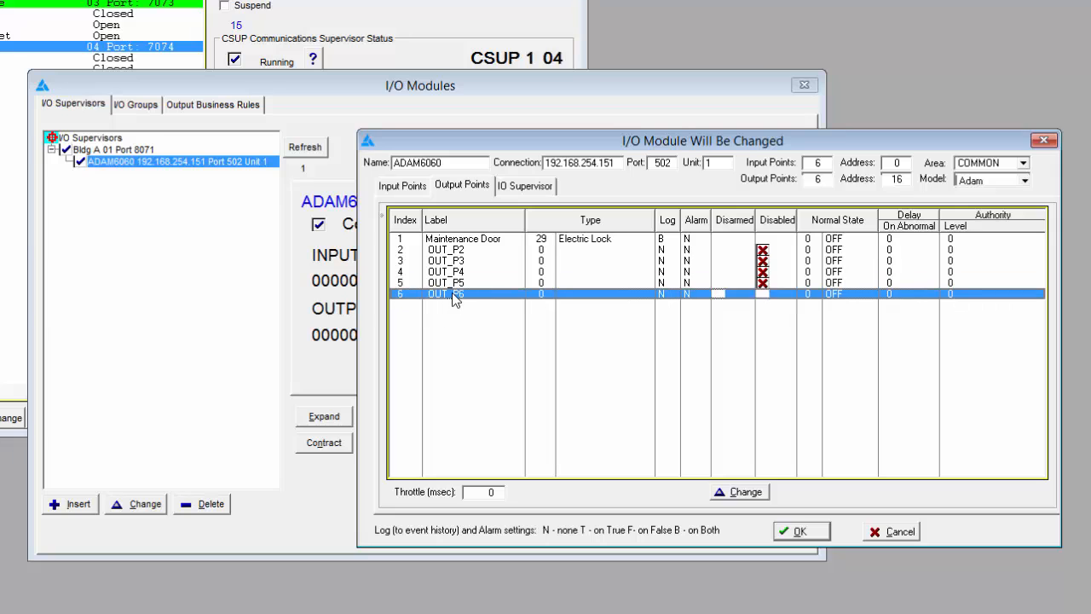
double_click(452, 292)
left_click(645, 399)
left_click(825, 483)
left_click(798, 531)
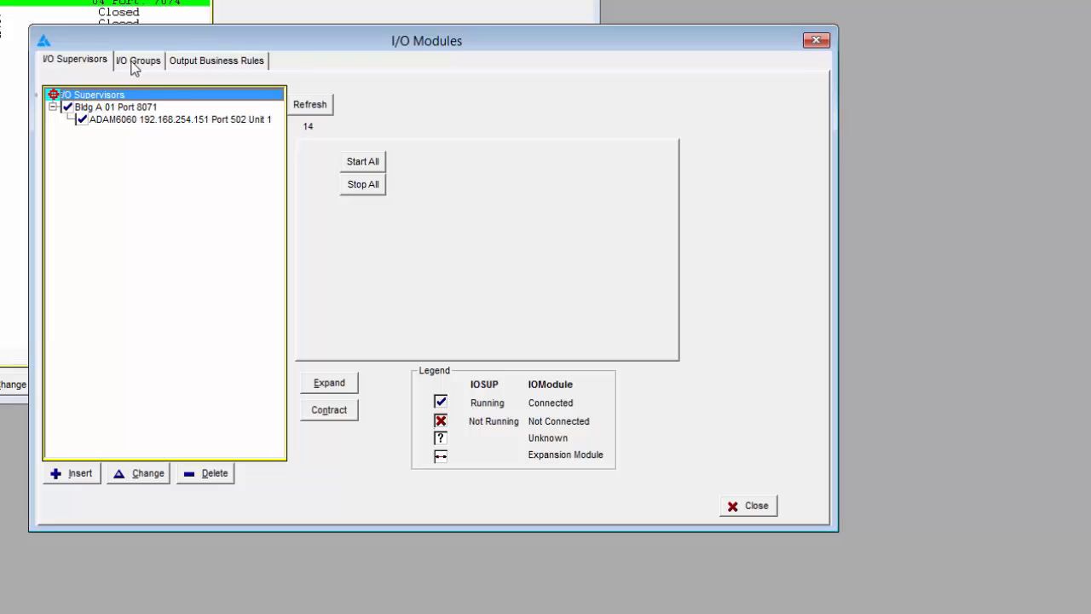
In the I/O groups, add an I/O profile named Maint Door for the ADAM6060 module under All Modules.
left_click(136, 61)
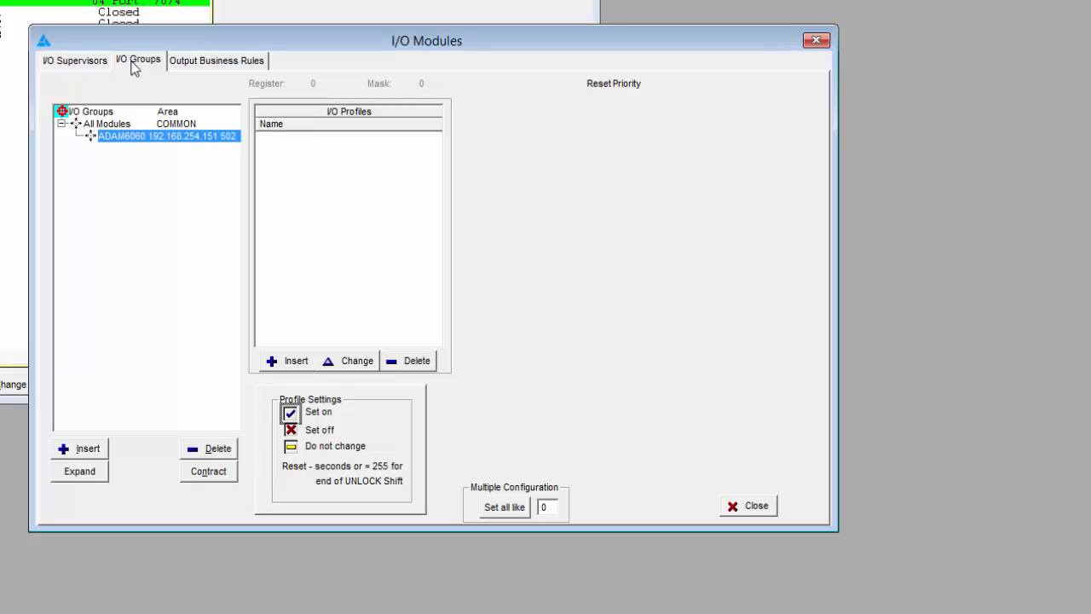
left_click(132, 154)
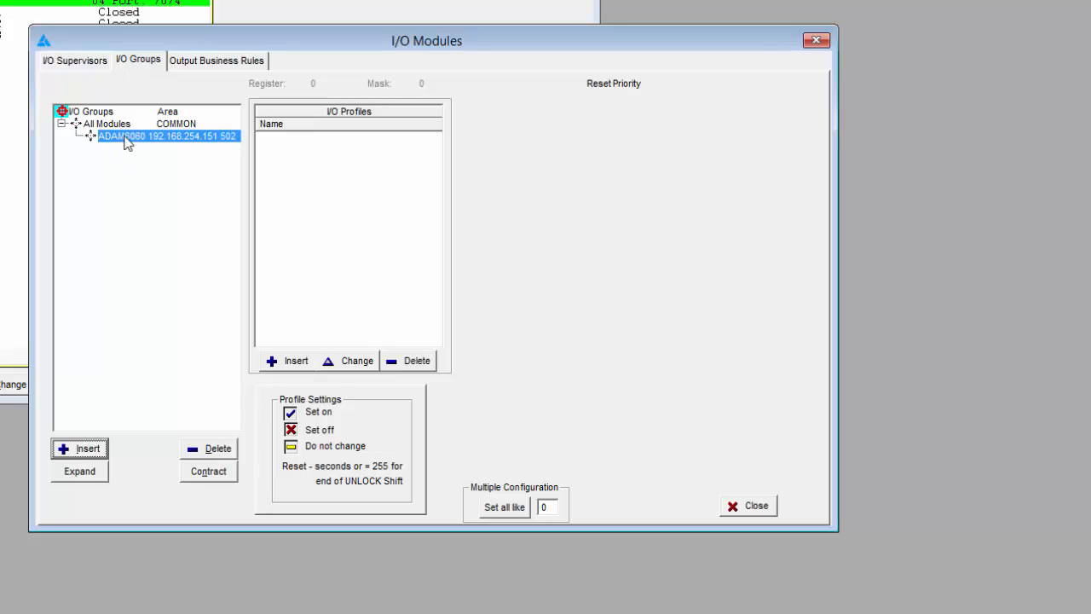
left_click(106, 124)
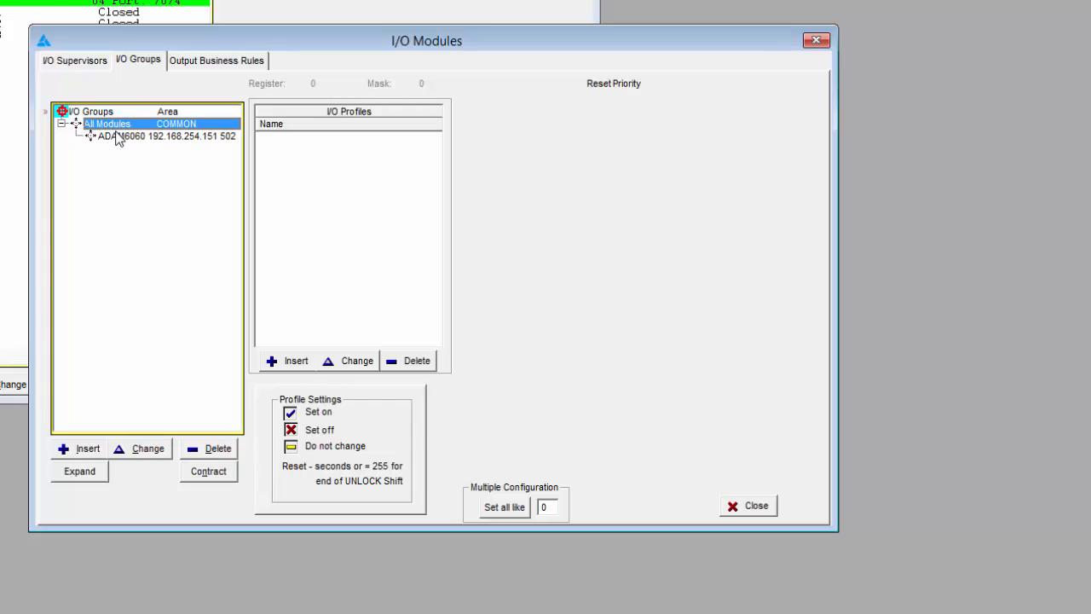
left_click(119, 143)
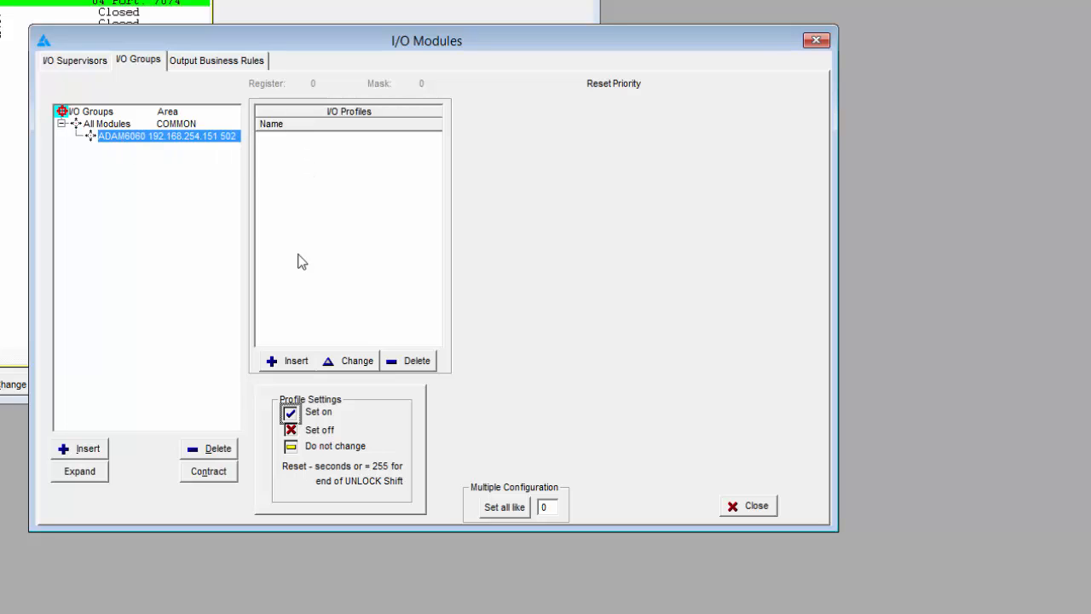
left_click(281, 360)
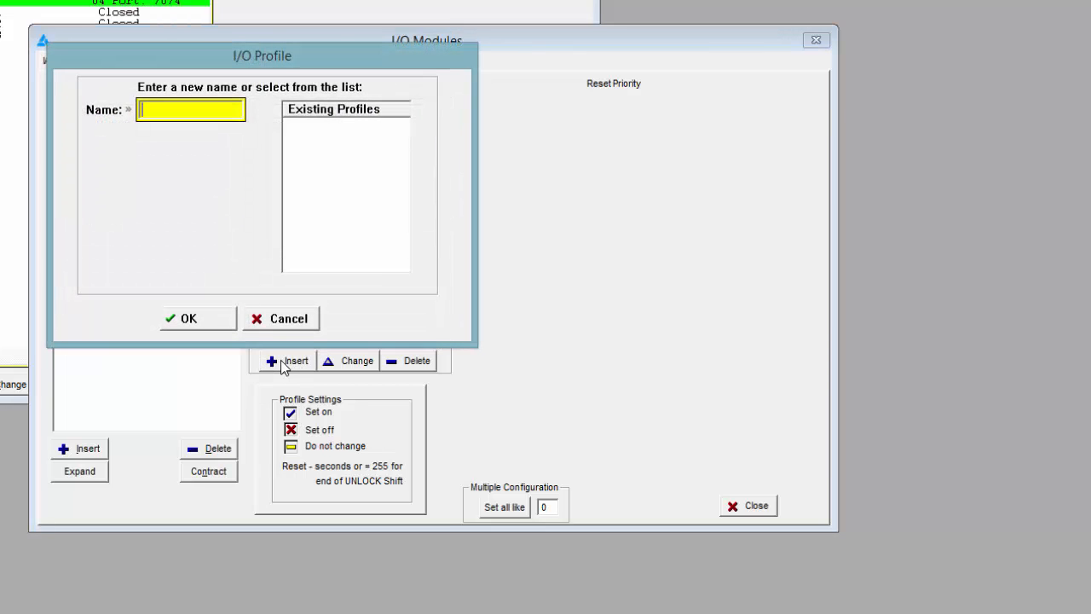
type("Maint Door")
left_click(175, 322)
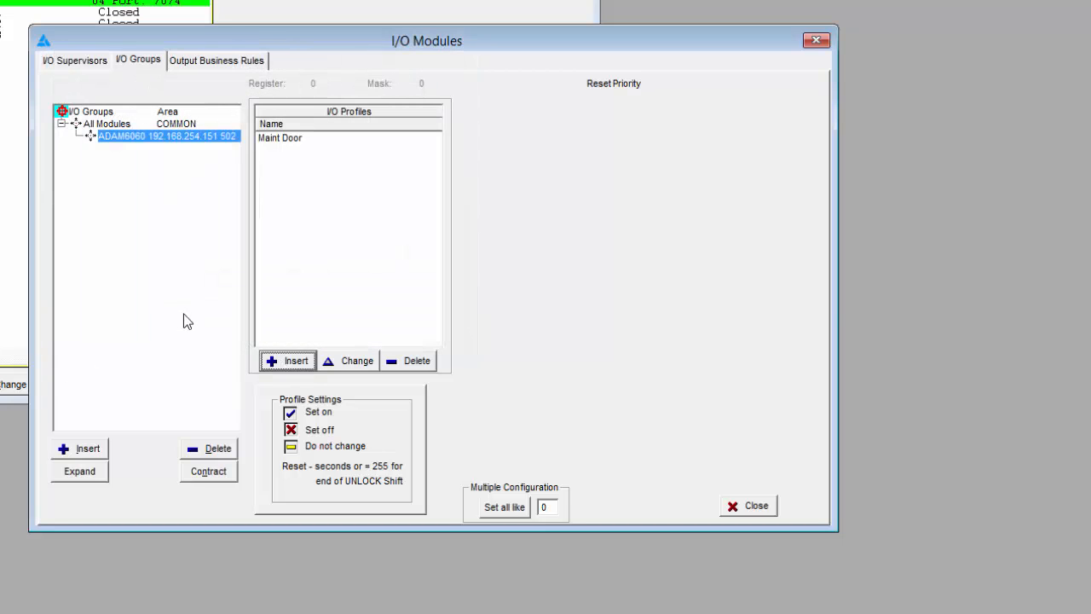
In the Maint Door profile, set the Maintenance Door output on and its reset value to 255.
left_click(295, 139)
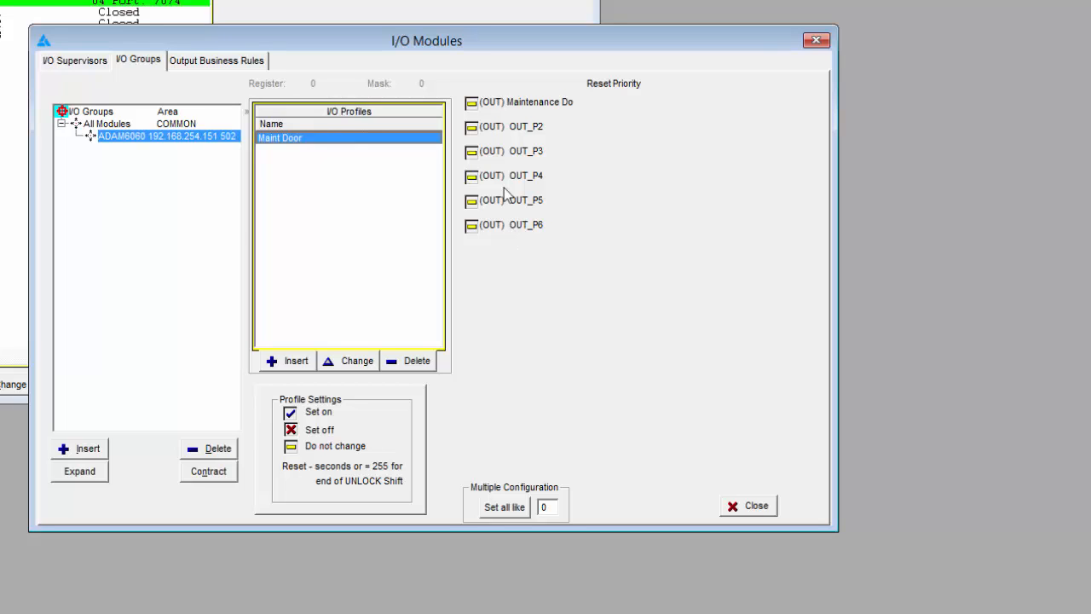
left_click(471, 103)
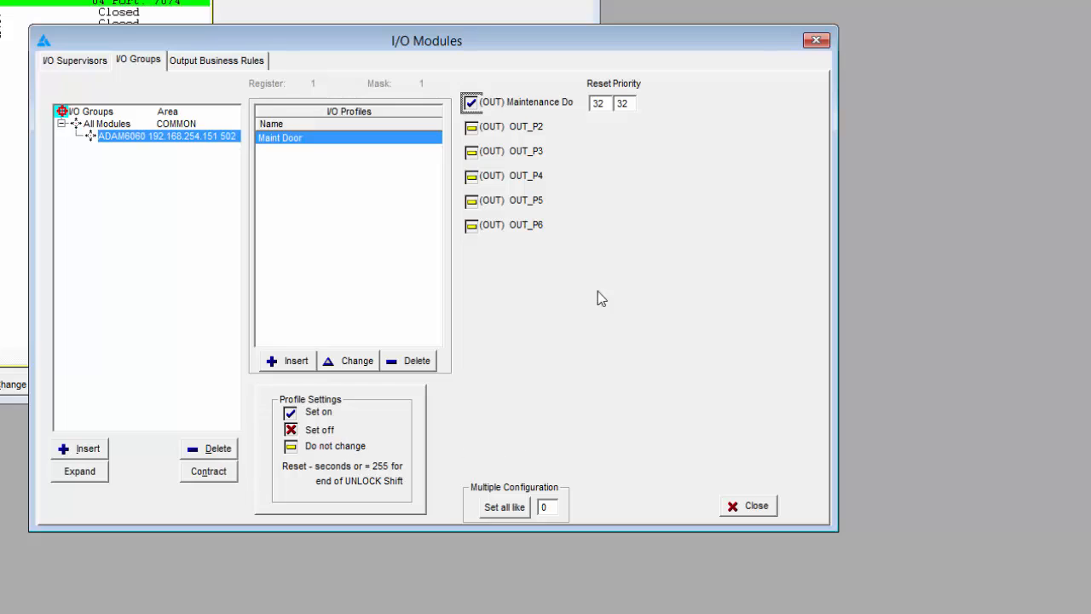
left_click(606, 103)
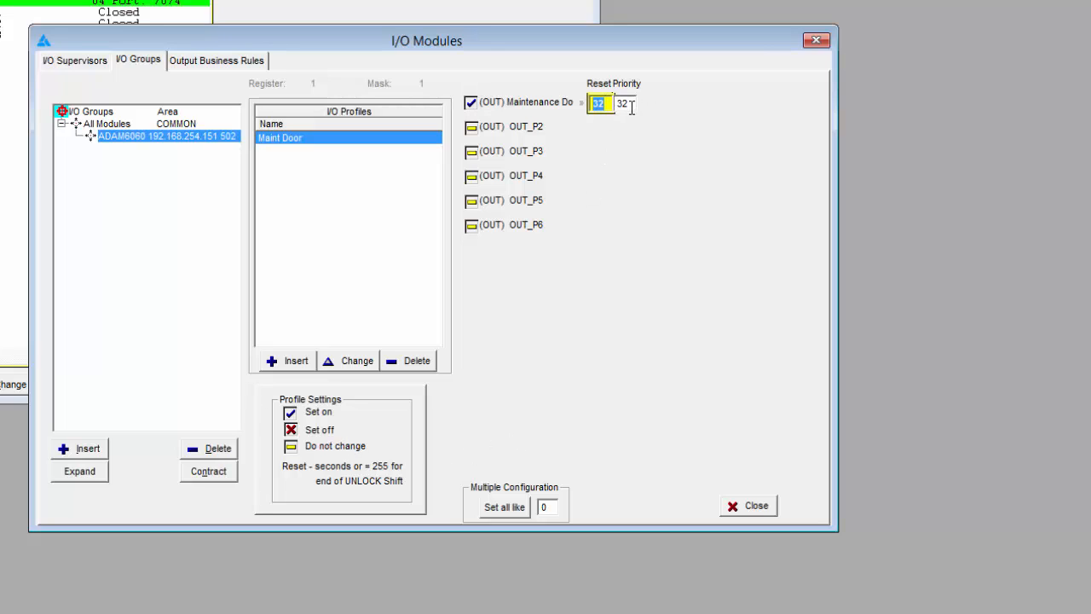
left_click(631, 105)
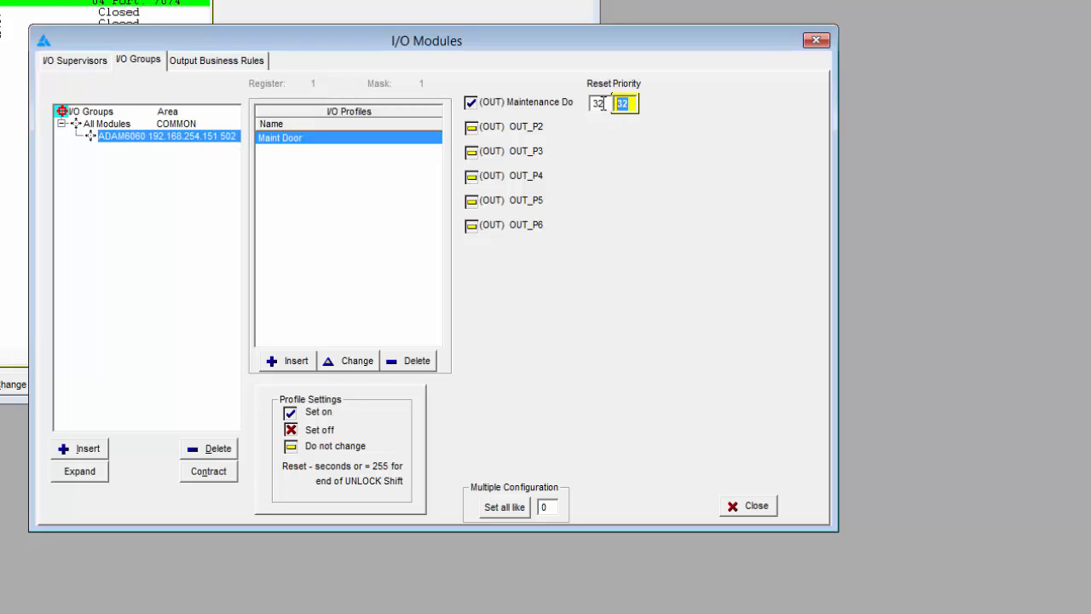
left_click(598, 103)
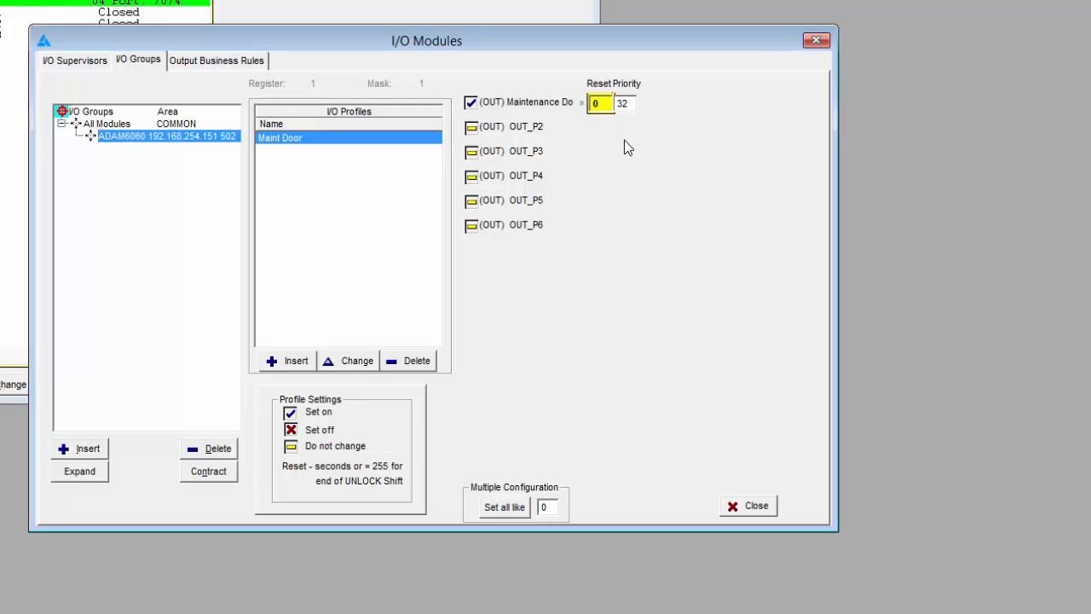
key("BackSpace")
type("255")
key("Tab")
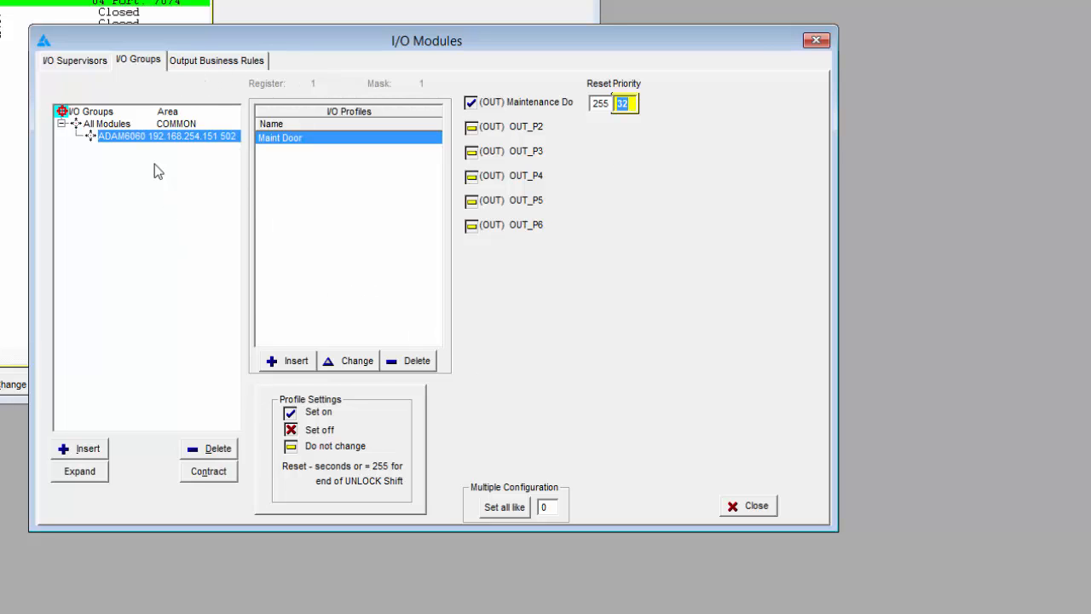
Add a shift named Mon-Fri 9am-5pm and enable the days Monday through Friday.
left_click(205, 61)
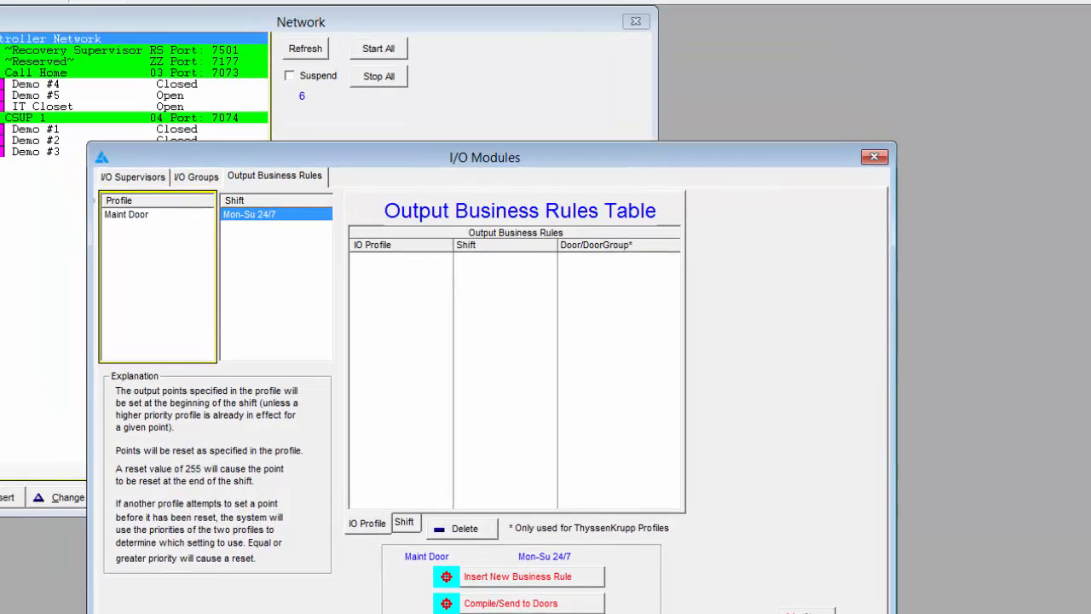
left_click(143, 70)
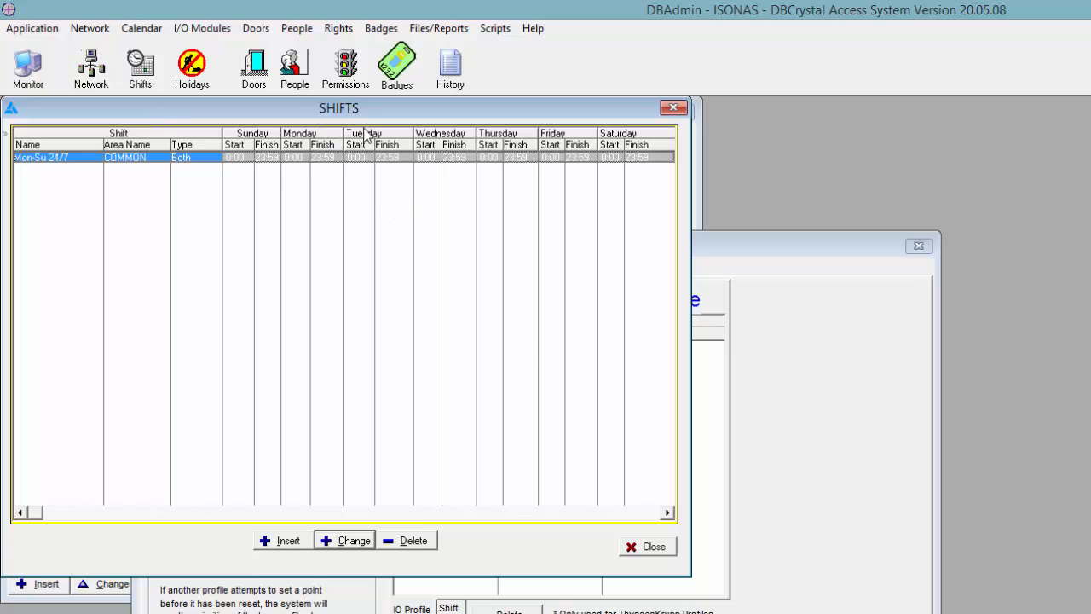
left_click(286, 541)
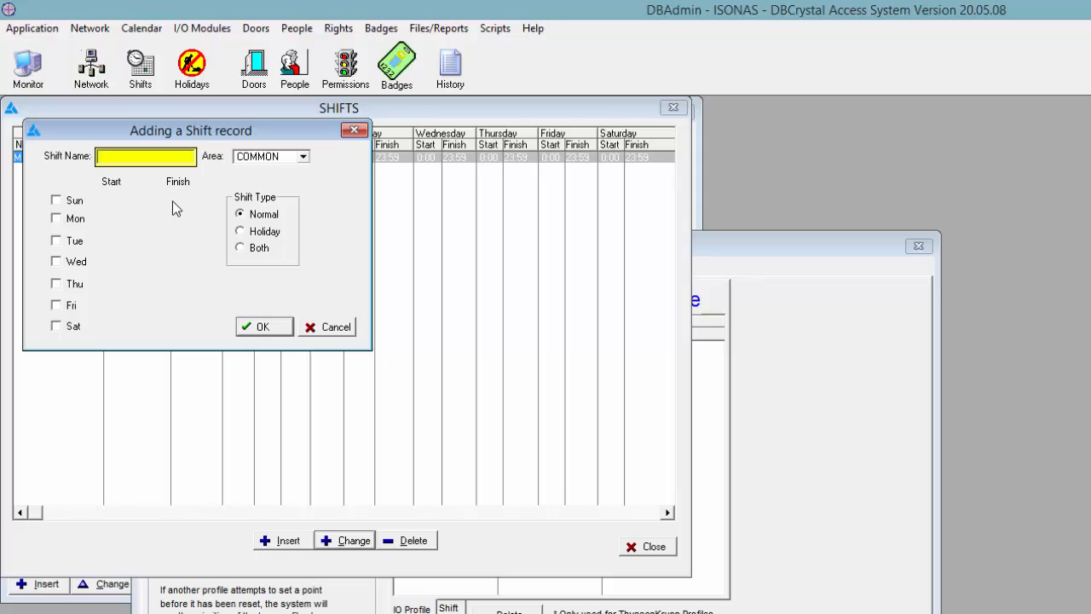
type("Mon-Fri 9am-5pm")
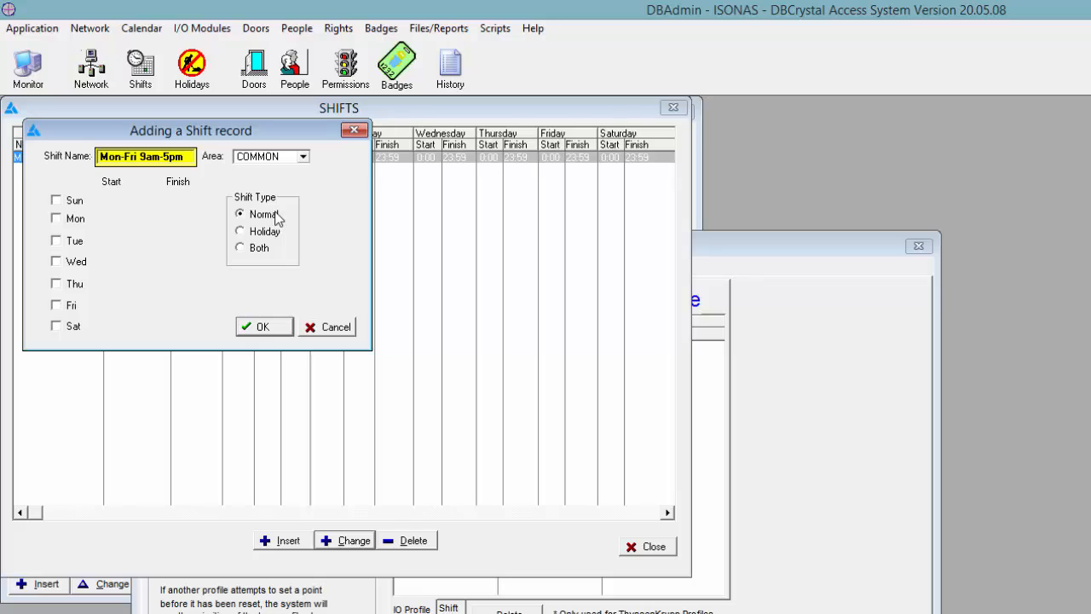
left_click(77, 219)
left_click(78, 242)
left_click(78, 263)
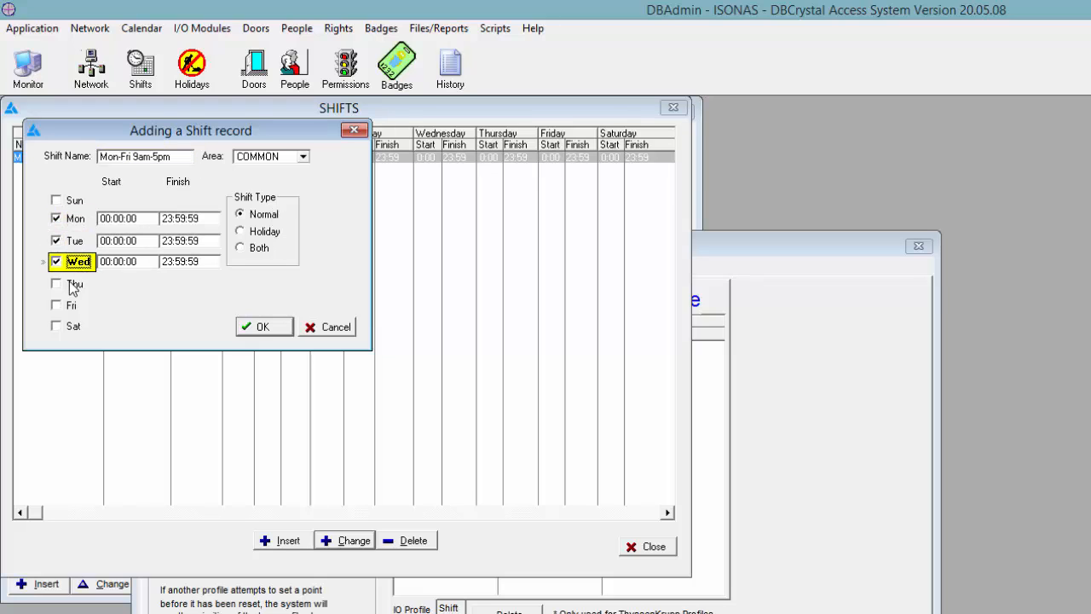
left_click(77, 284)
left_click(72, 305)
Set the Monday, Tuesday and Wednesday shift times to start at 09:00:00 and finish at 17:00:00.
left_click(143, 219)
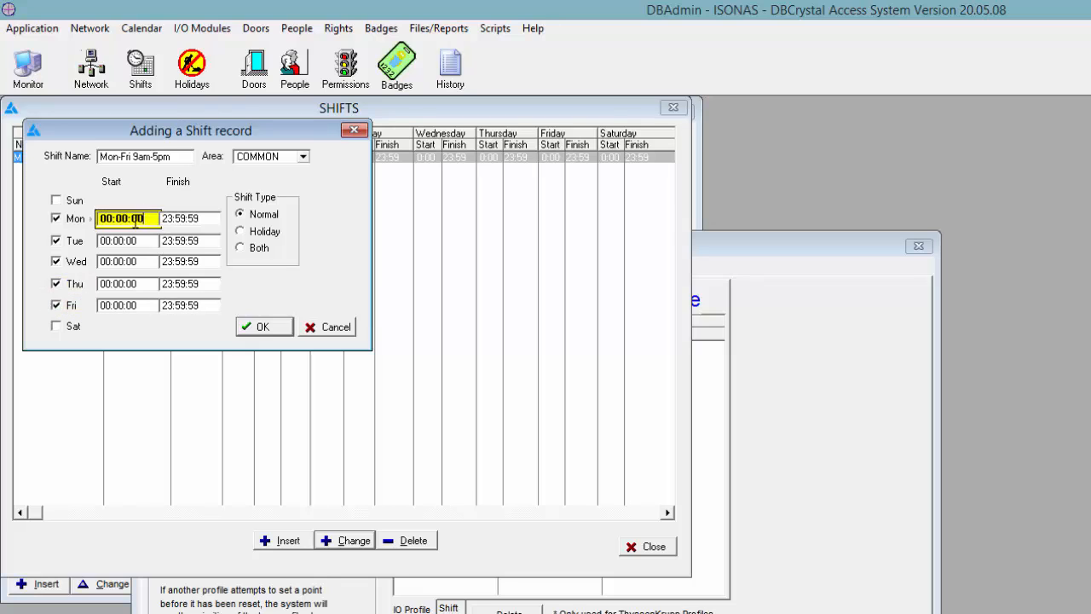
type("09")
key("Tab")
type("17")
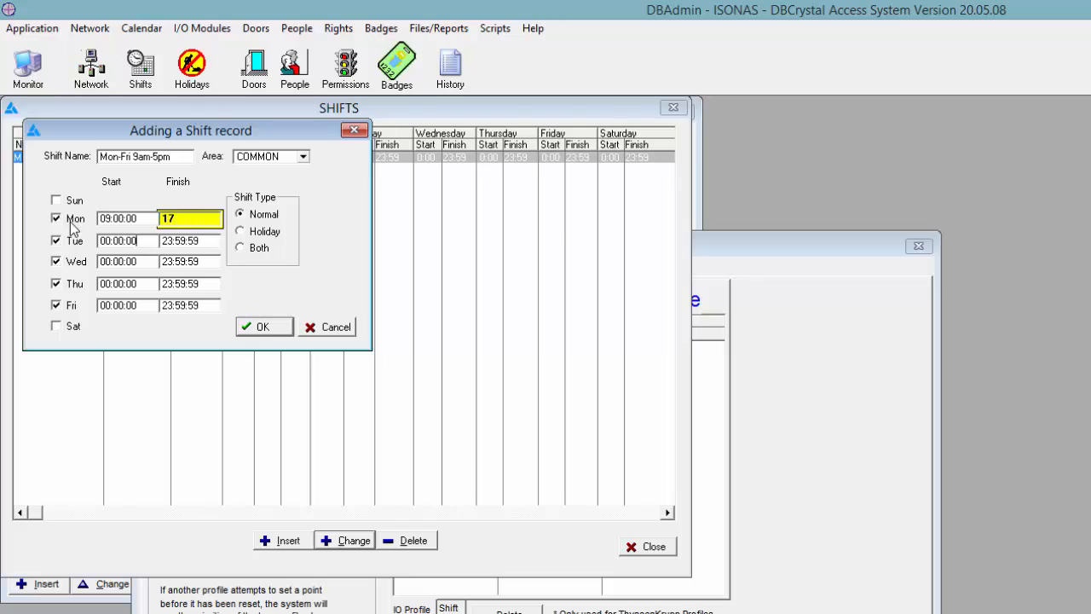
key("Tab")
type("09")
key("Tab")
type("17")
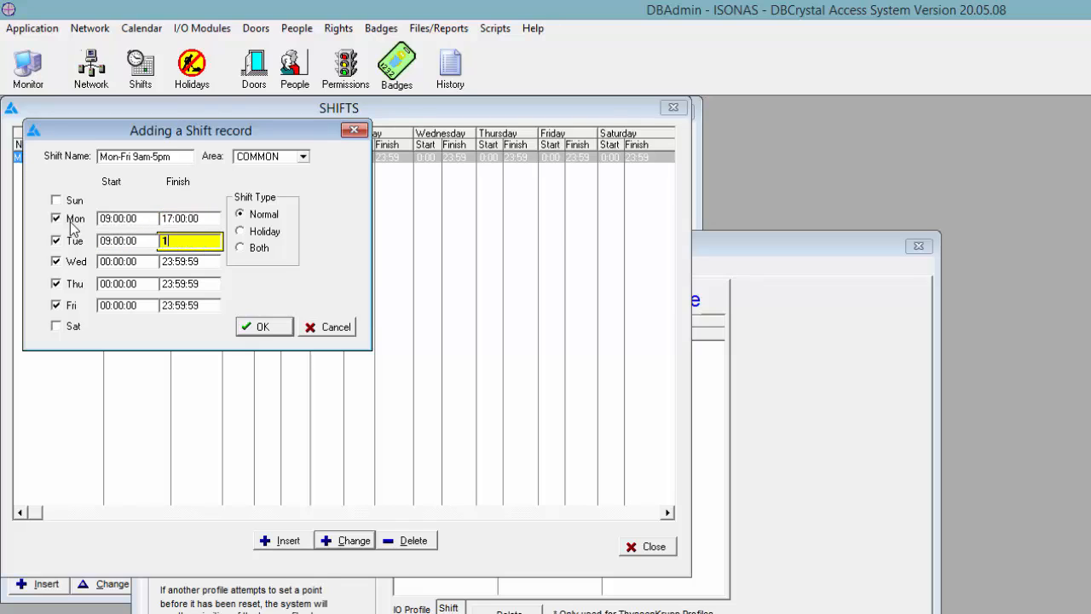
key("Tab")
type("09")
key("Tab")
type("17")
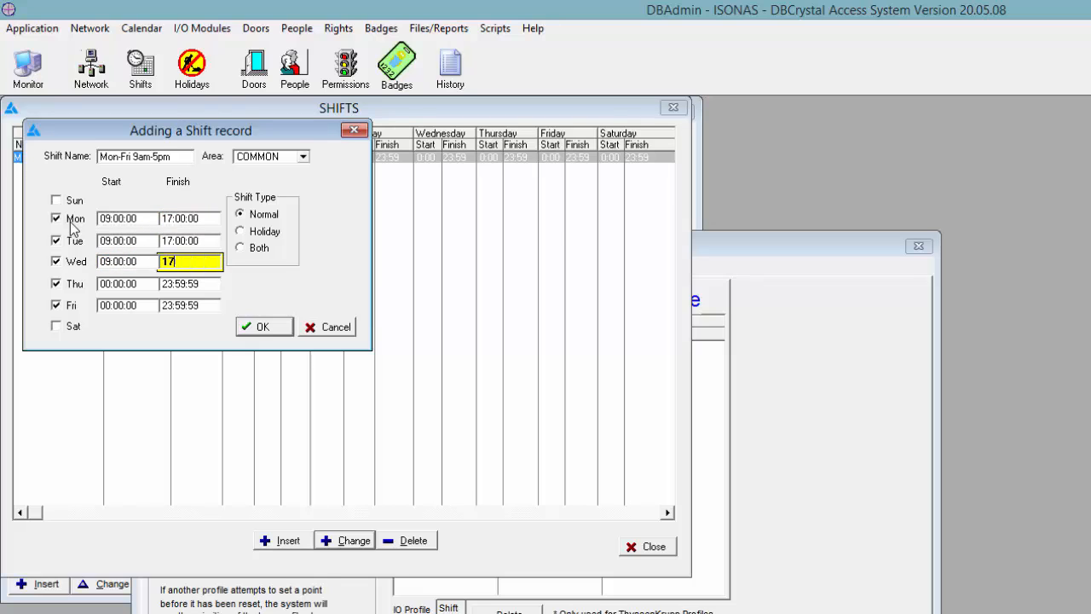
Set the Thursday and Friday times to 09:00:00 start and 17:00:00 finish, then save the shift and close the shifts list.
key("Tab")
type("09")
key("Tab")
type("17")
key("Tab")
type("09")
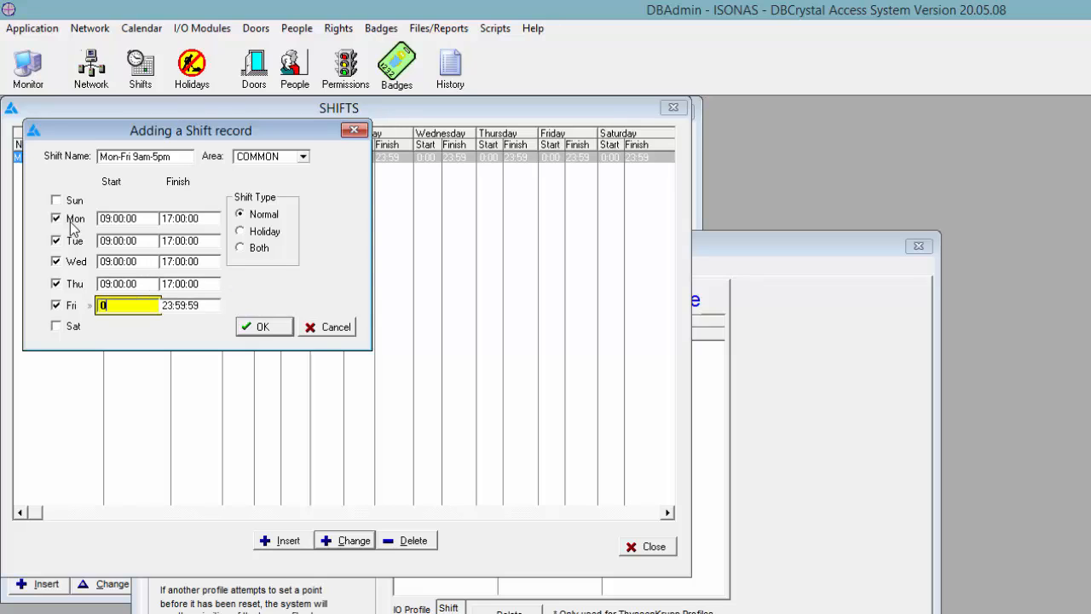
key("Tab")
type("17")
key("Tab")
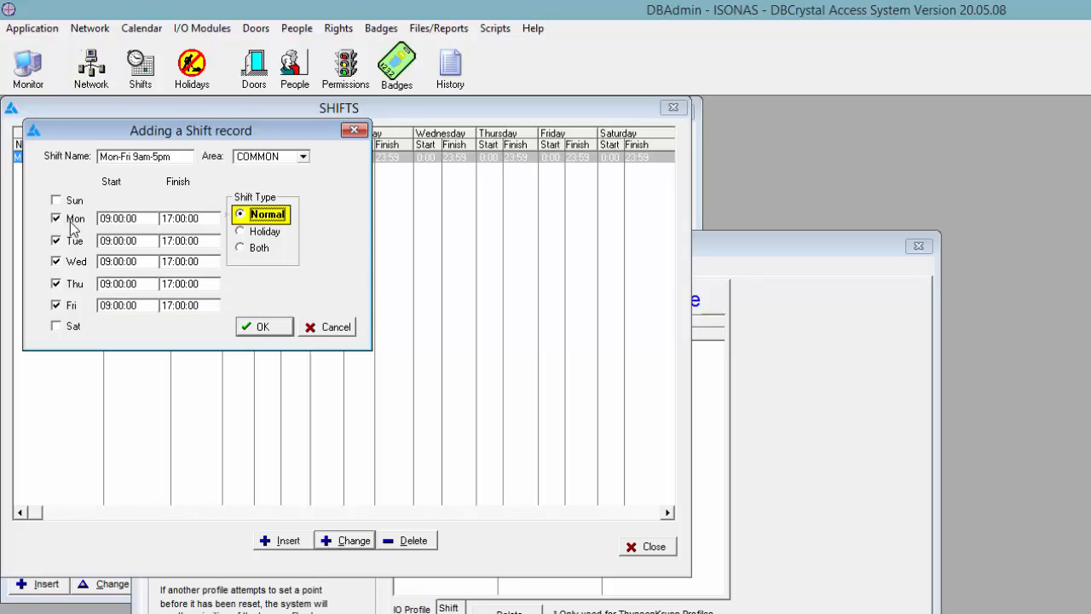
left_click(259, 327)
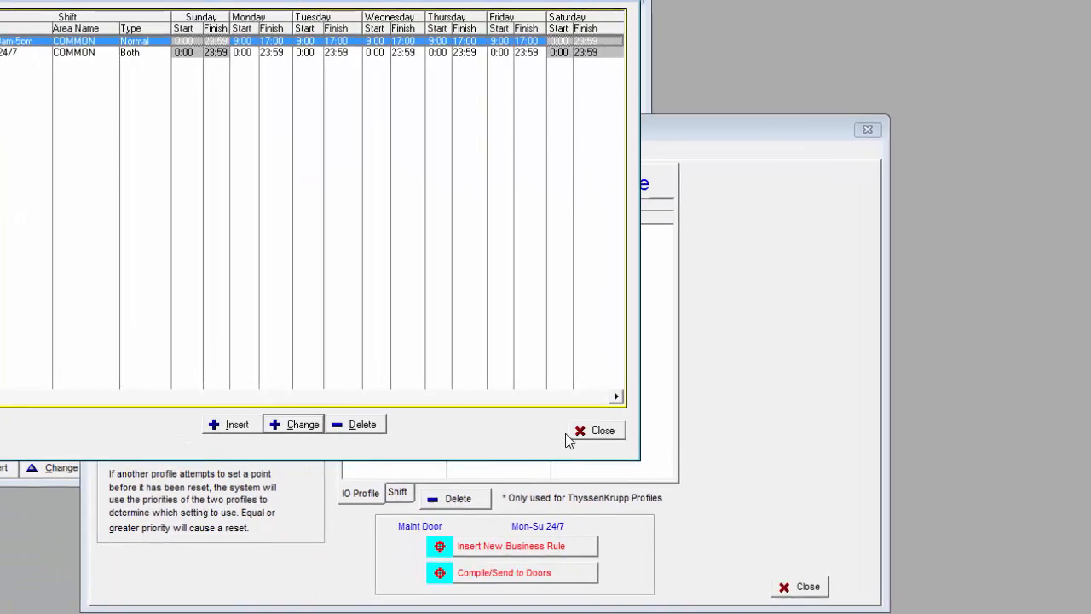
left_click(647, 546)
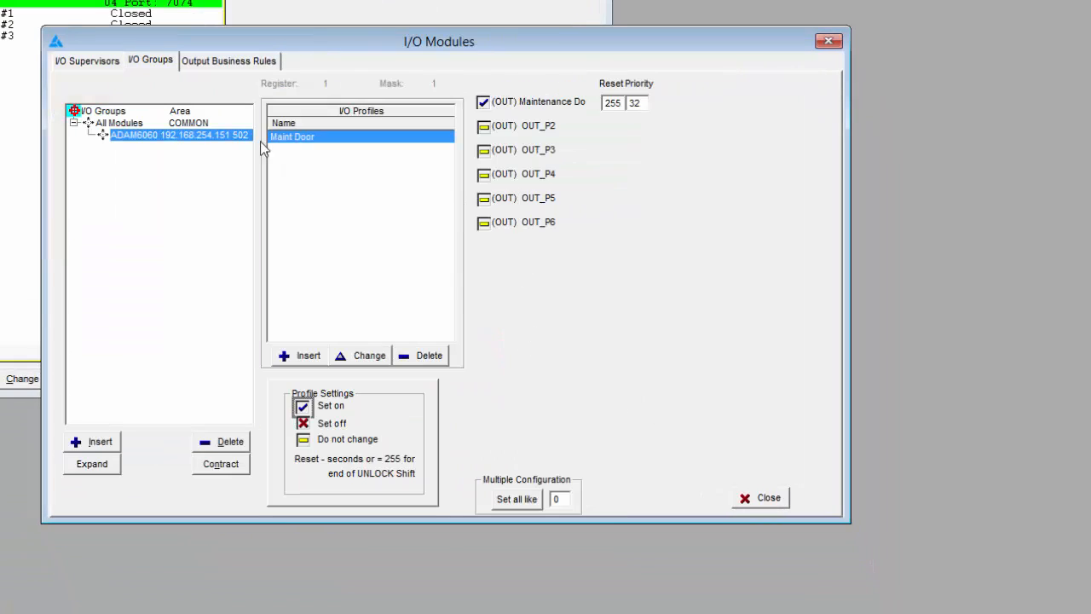
Reopen the I/O Modules window to reload the shifts and insert an output business rule pairing Maint Door with Mon-Fri 9am-5pm.
left_click(233, 63)
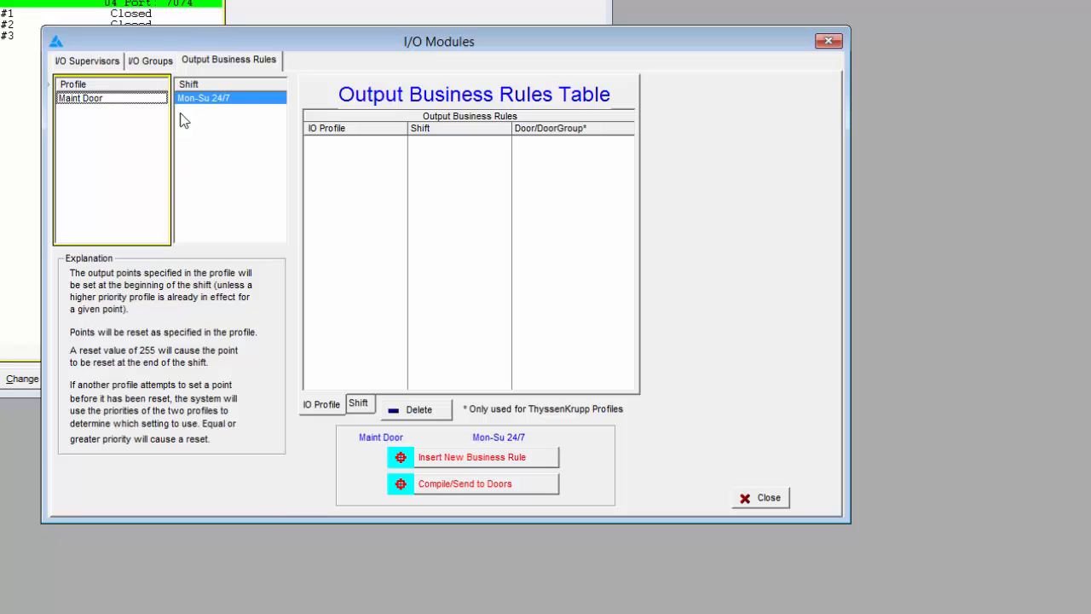
left_click(749, 498)
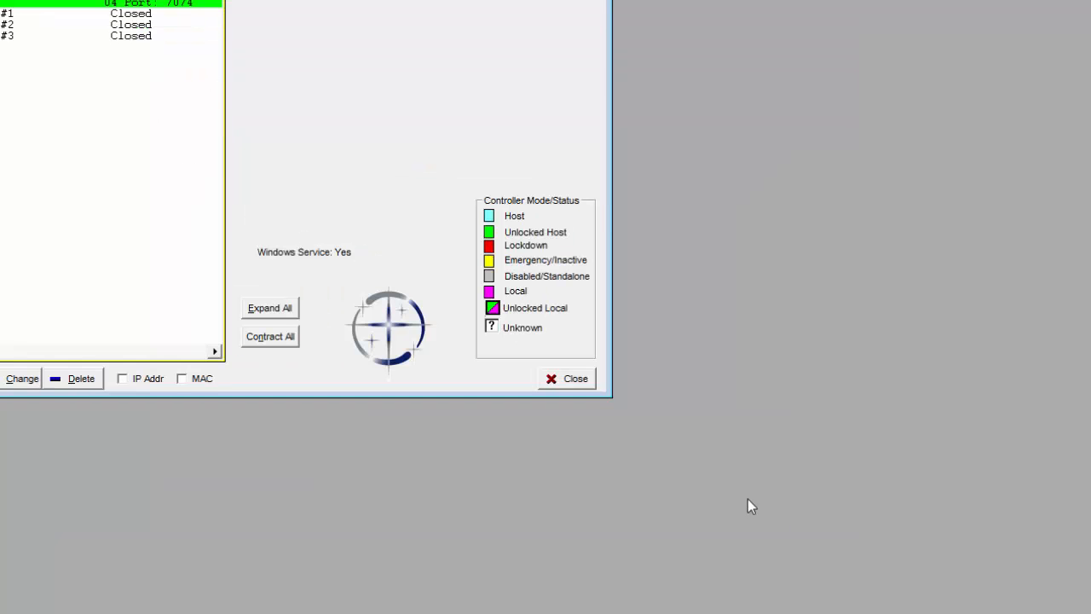
left_click(191, 1)
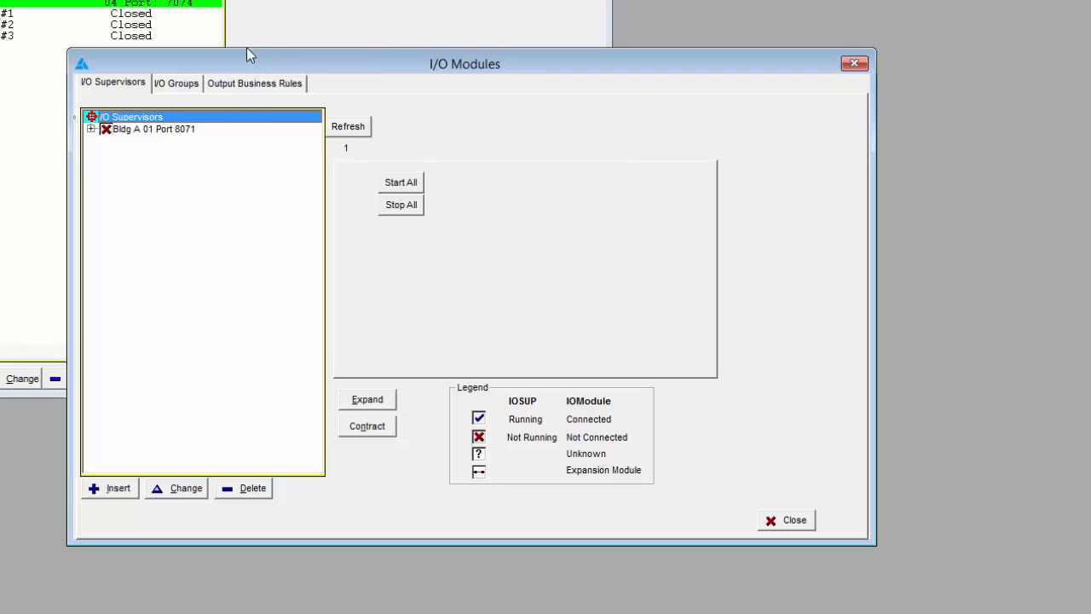
left_click(231, 82)
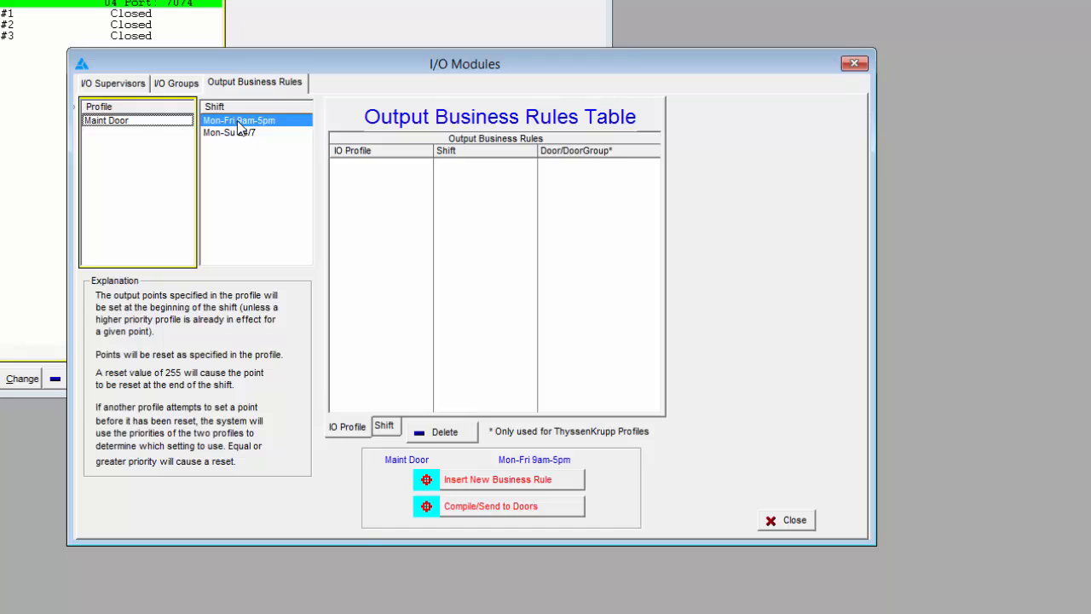
left_click(124, 122)
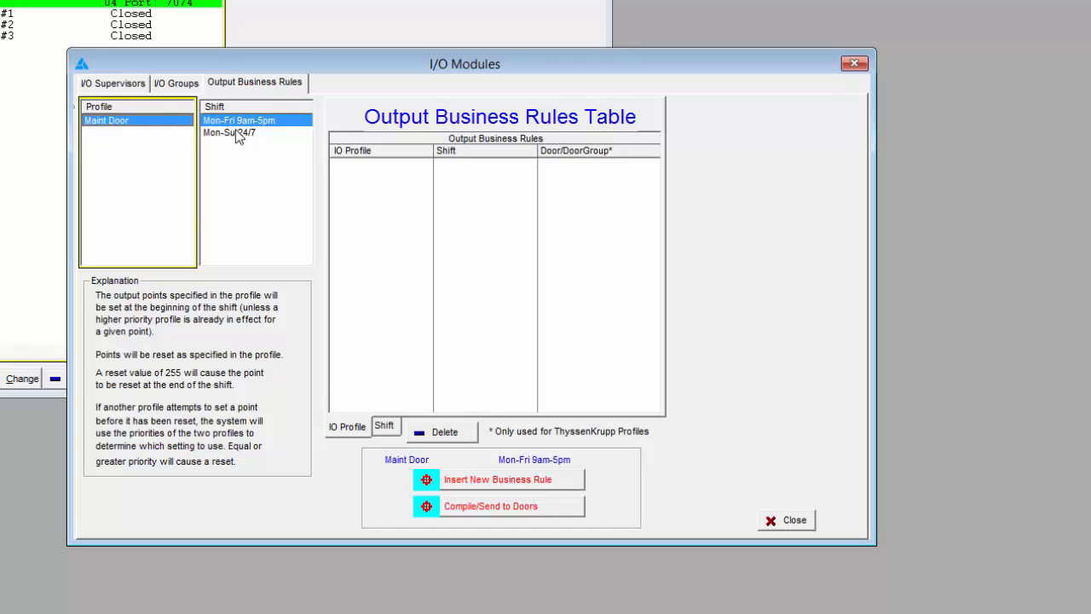
left_click(516, 482)
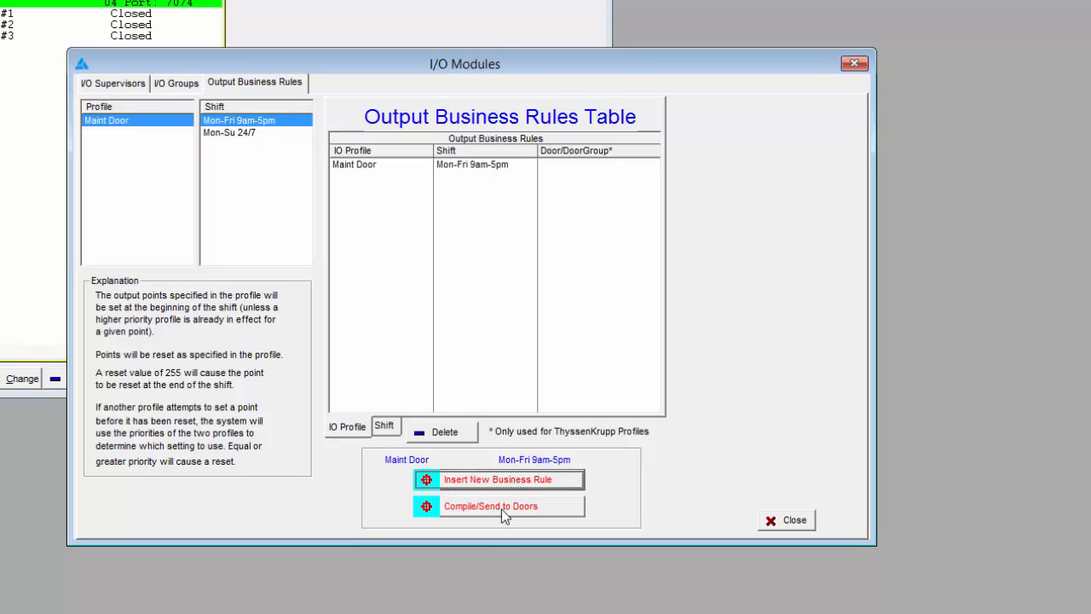
Compile and send the output business rules to the doors, then close the I/O Modules window.
left_click(503, 509)
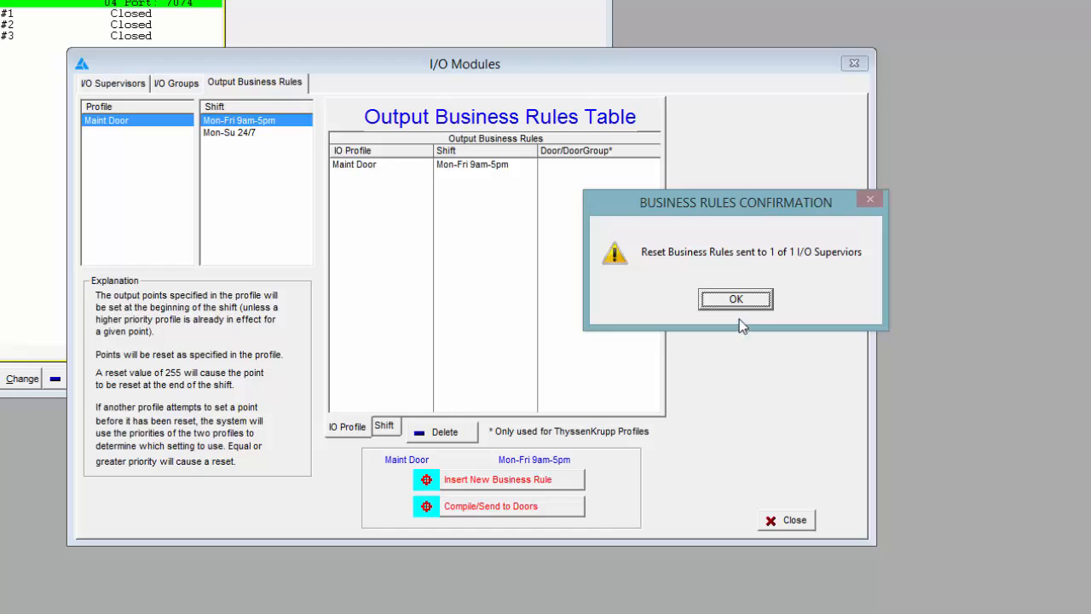
left_click(737, 303)
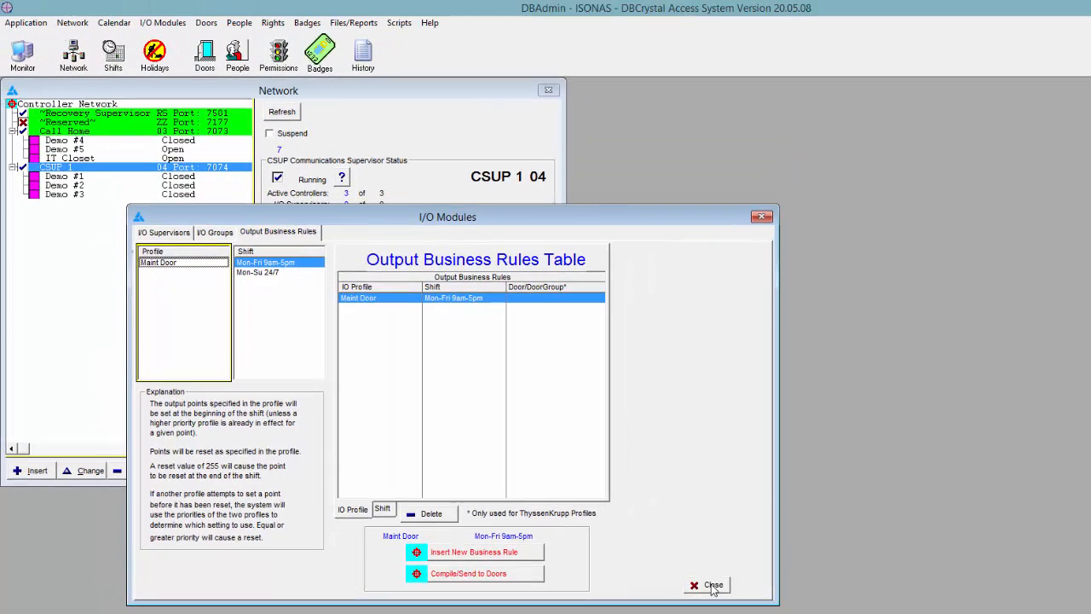
left_click(713, 586)
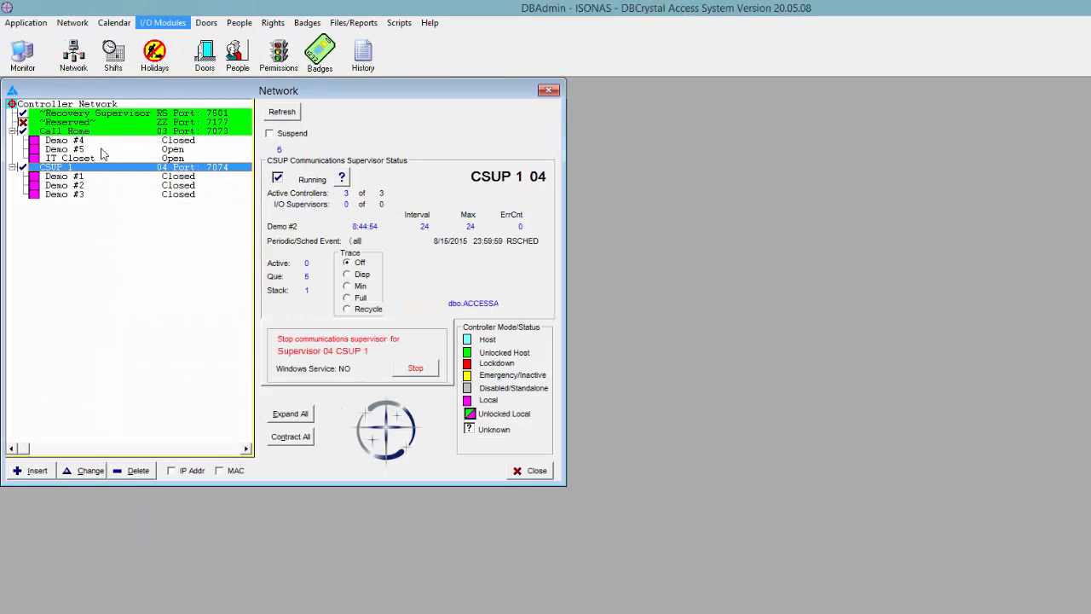
Open the Monitor and check the input points using the Disabled, Abnormal and All current-state filters.
left_click(22, 52)
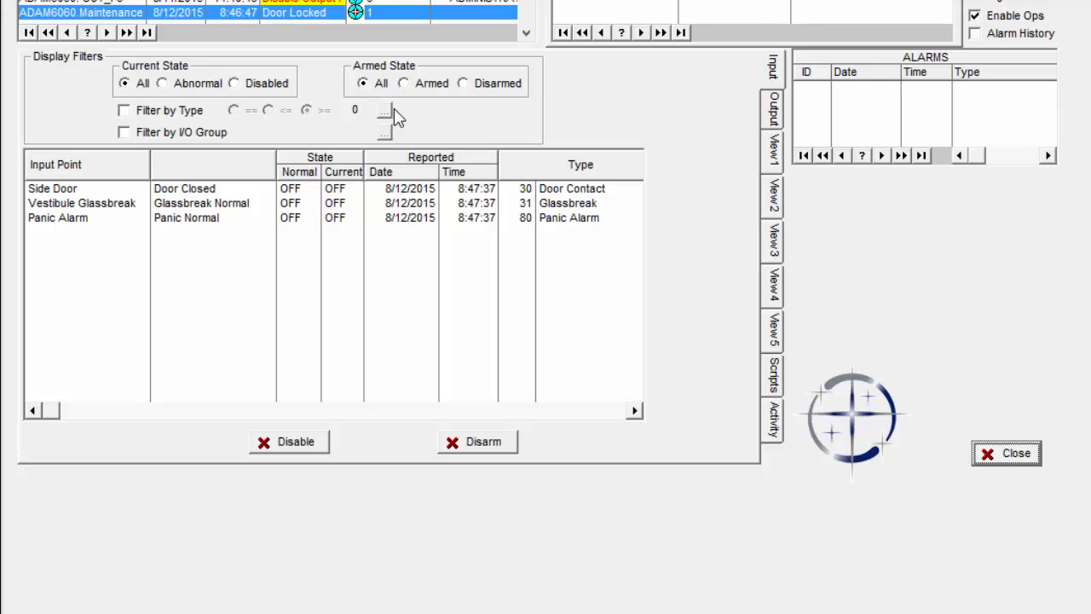
left_click(252, 86)
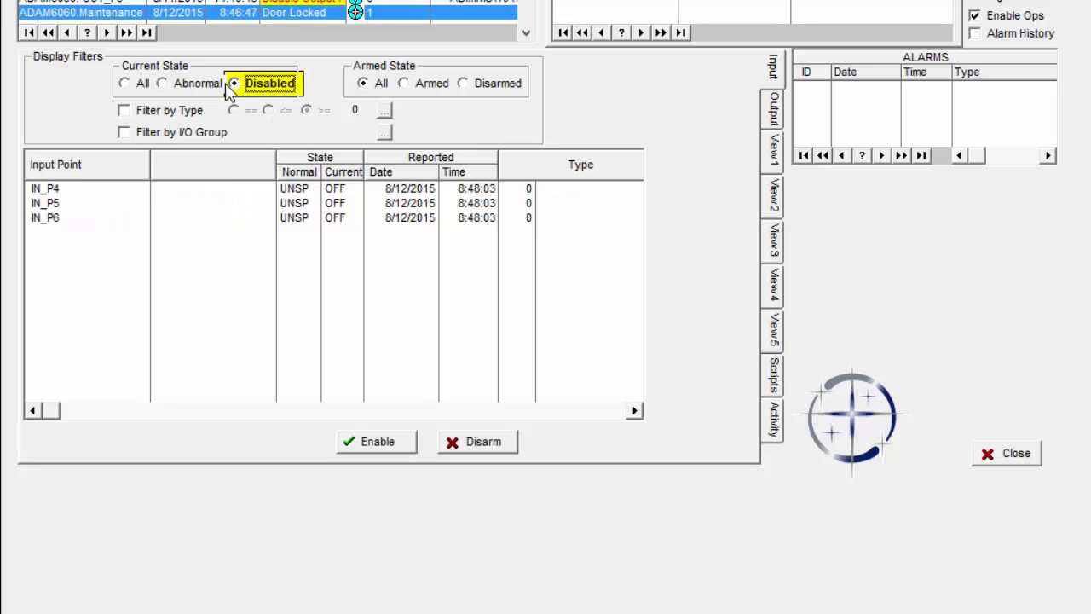
left_click(163, 84)
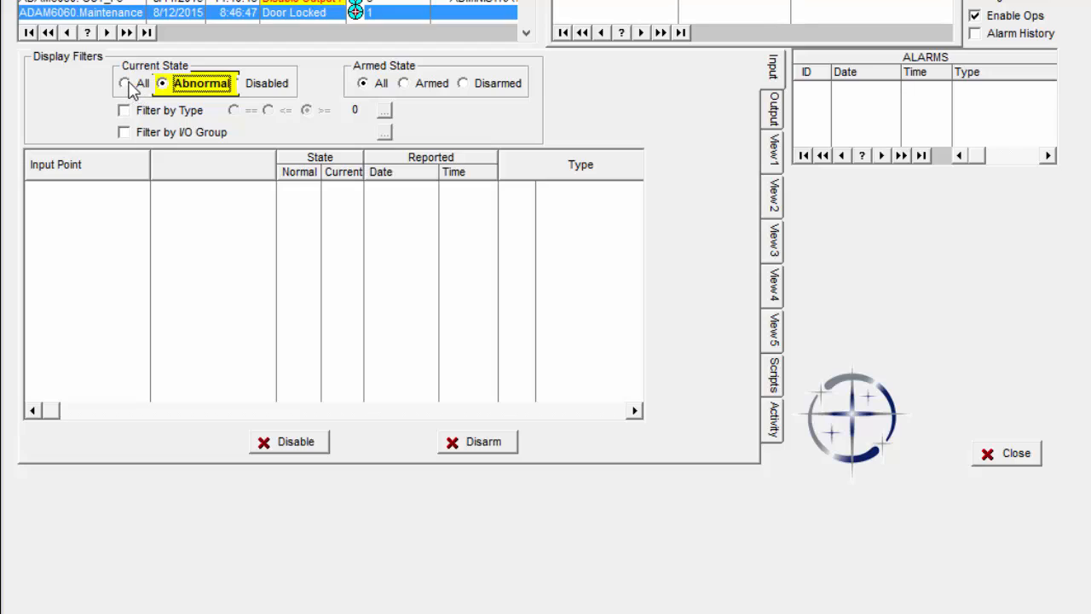
left_click(125, 84)
left_click(178, 86)
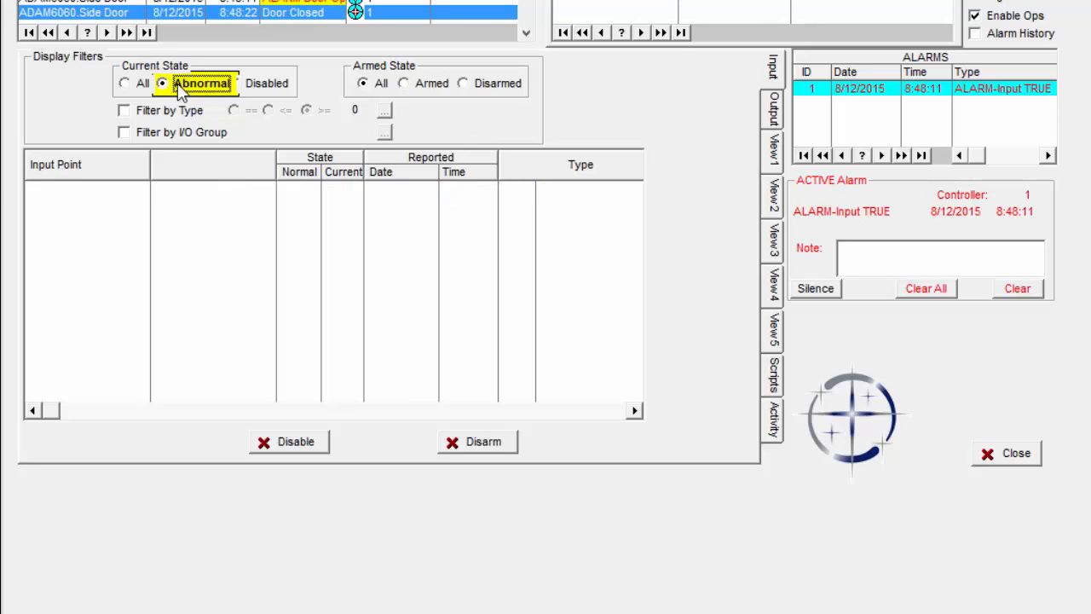
Clear all active alarms, show input points in all current states, and disarm the Side Door input point.
left_click(934, 290)
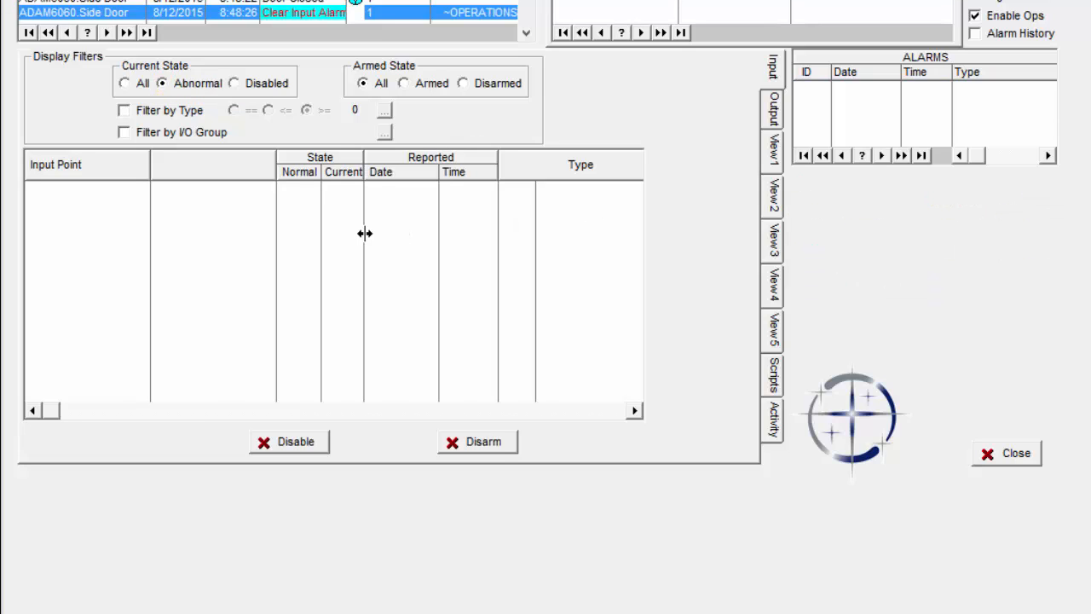
left_click(139, 84)
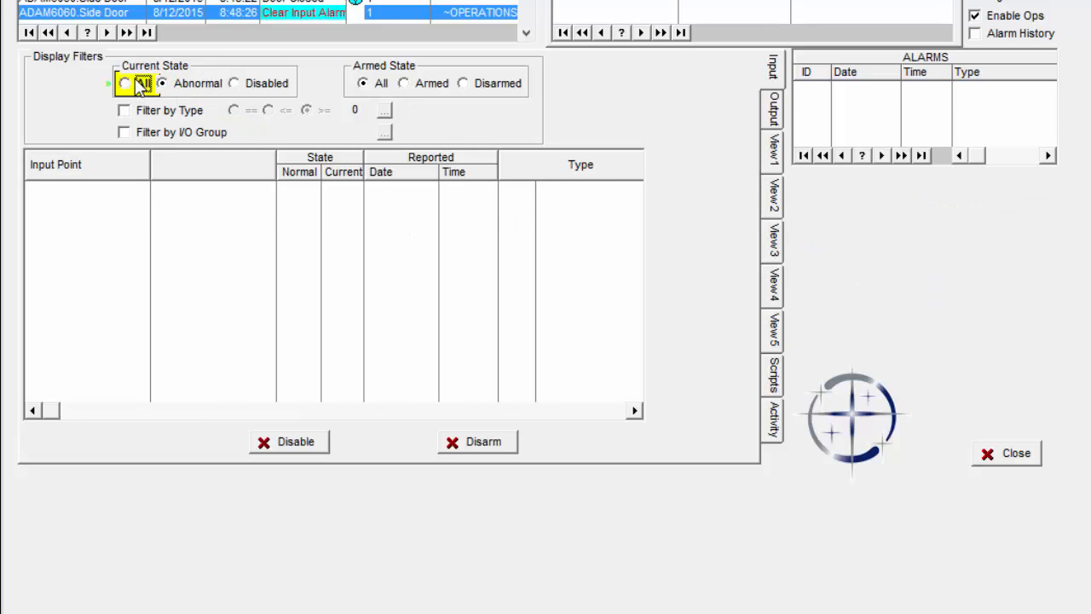
left_click(71, 192)
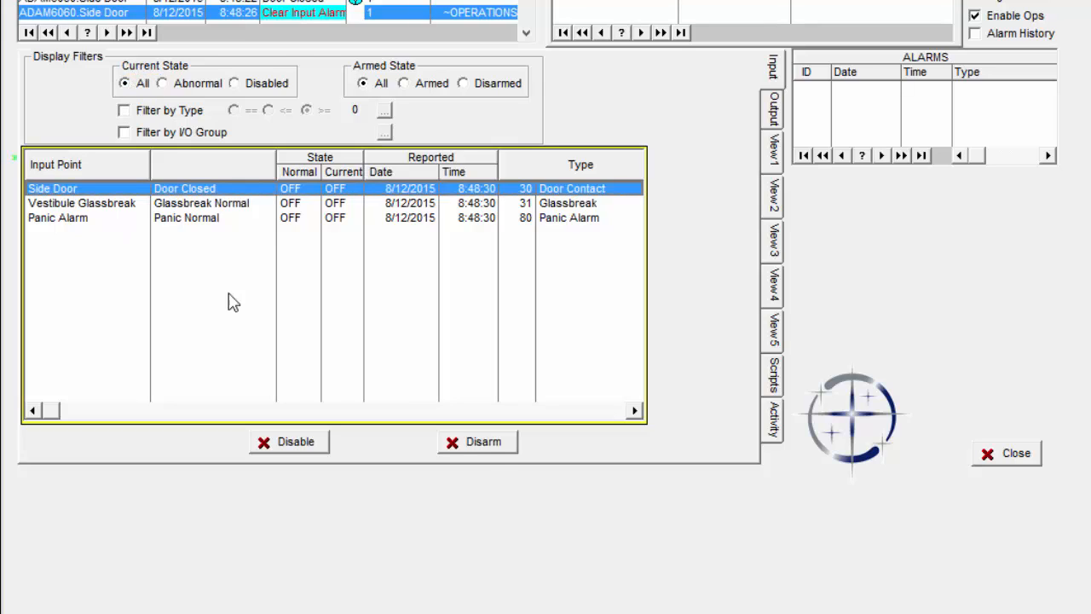
left_click(474, 446)
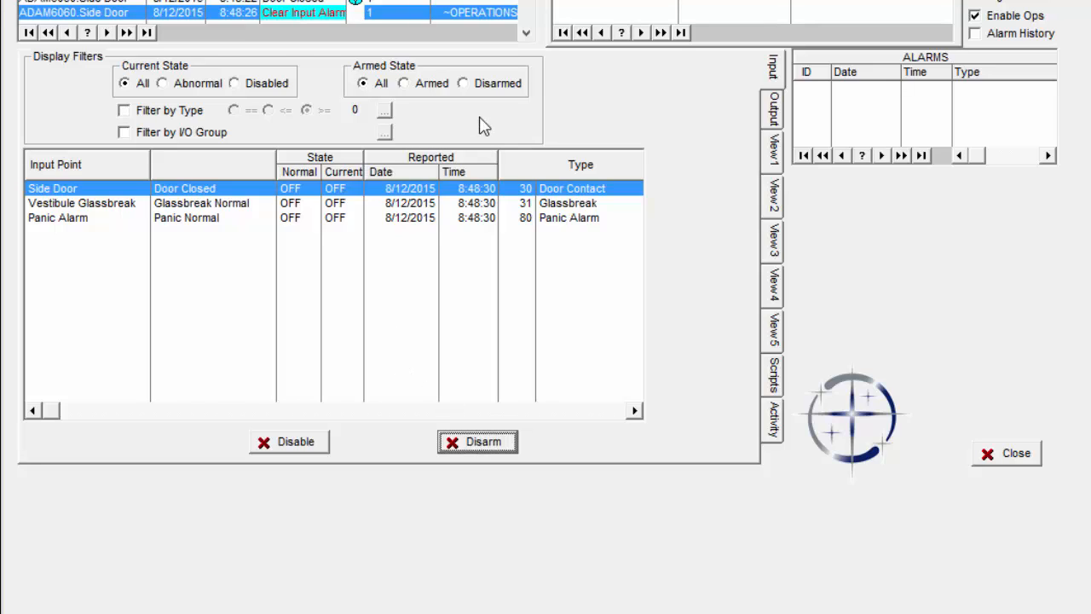
Rearm the Side Door from the Disarmed input list, then check the inputs under the Armed and All armed-state filters.
left_click(484, 86)
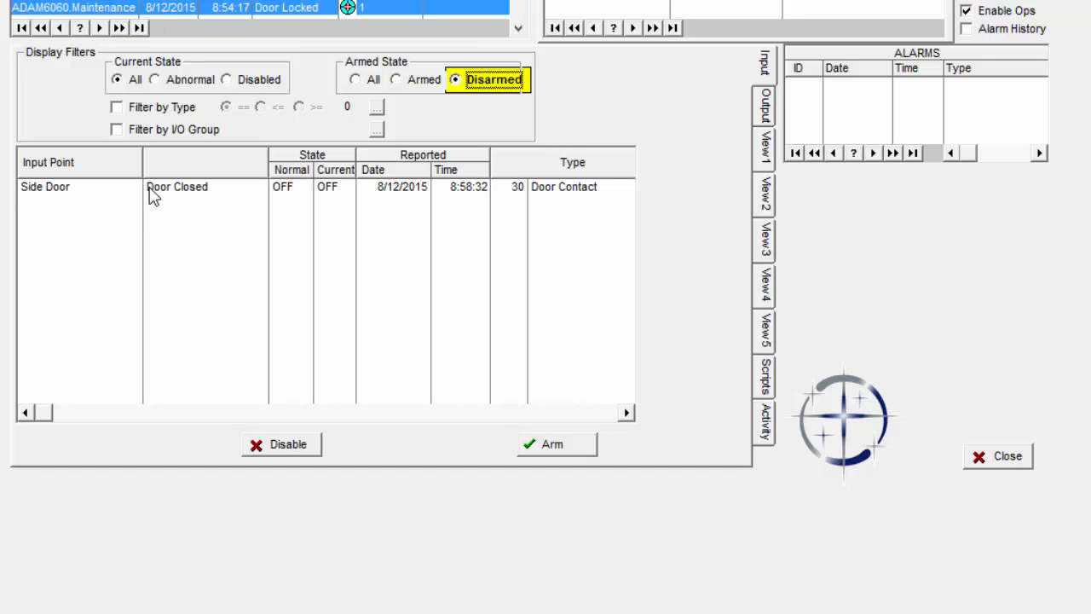
left_click(137, 186)
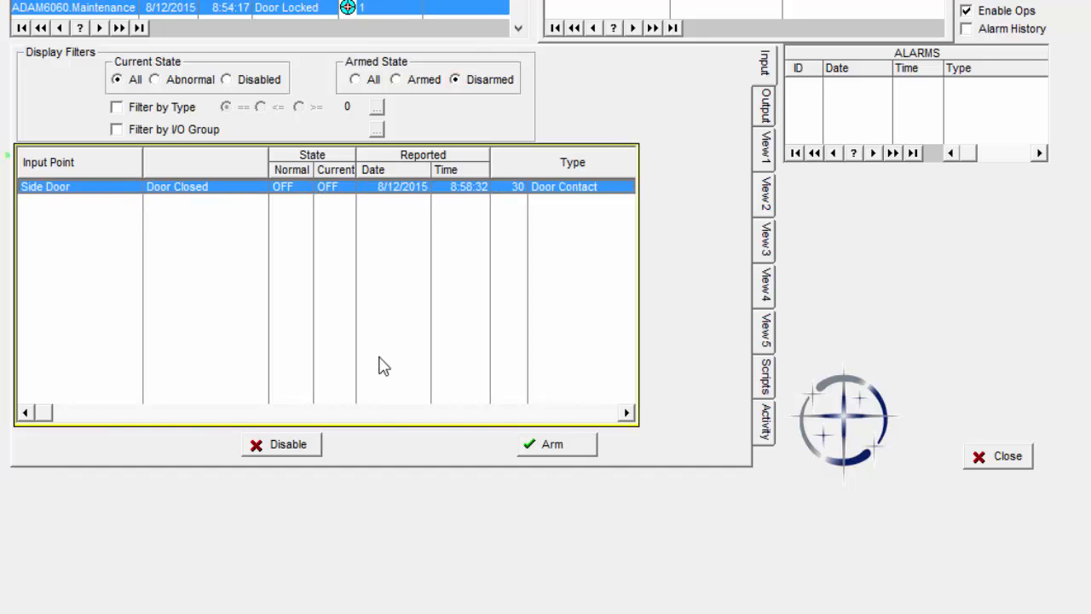
left_click(550, 447)
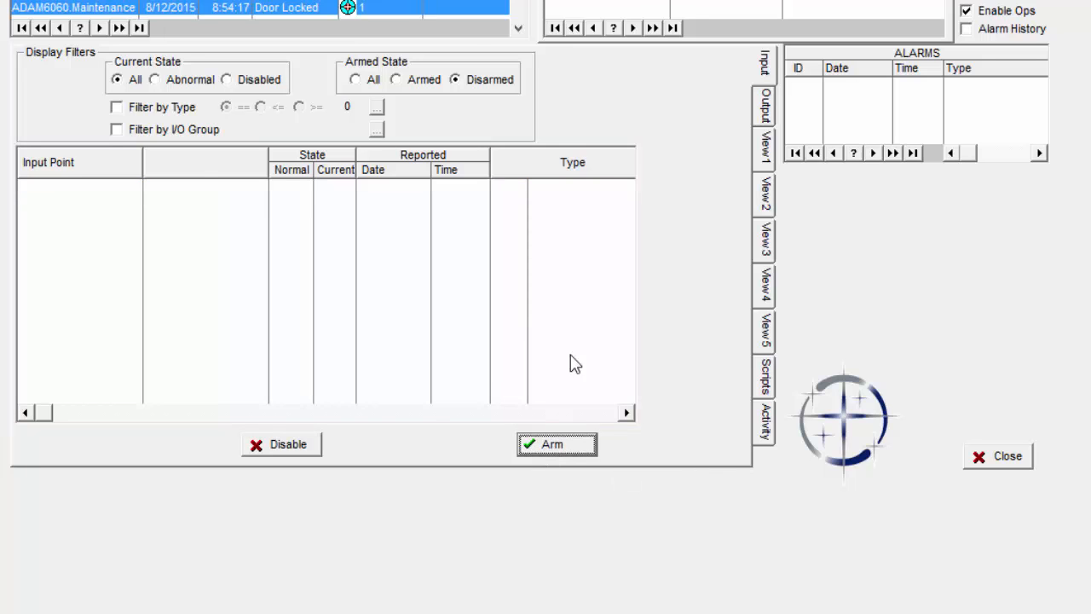
left_click(411, 80)
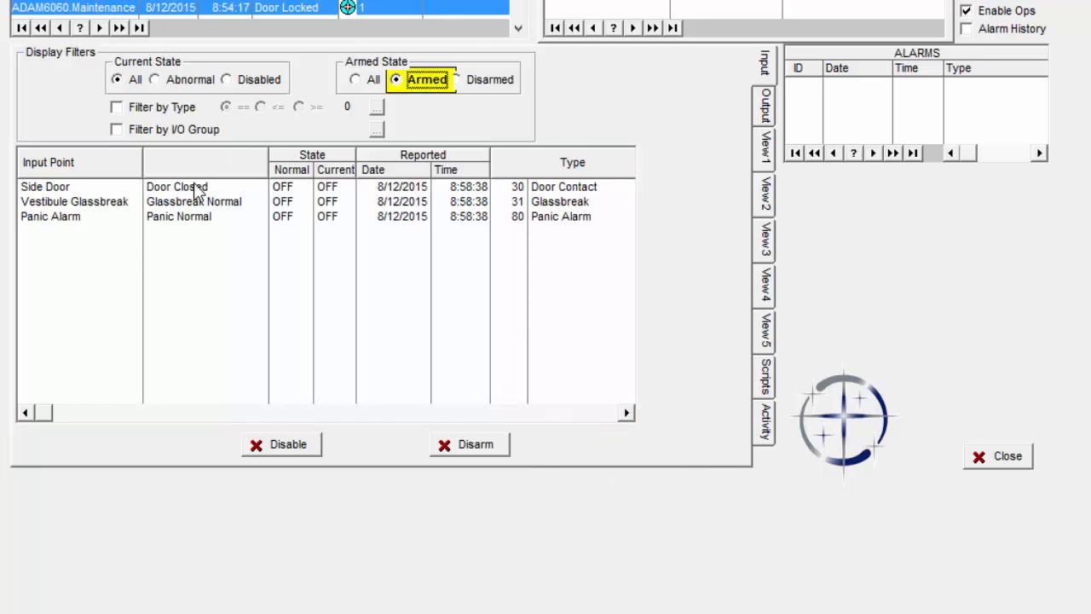
left_click(373, 80)
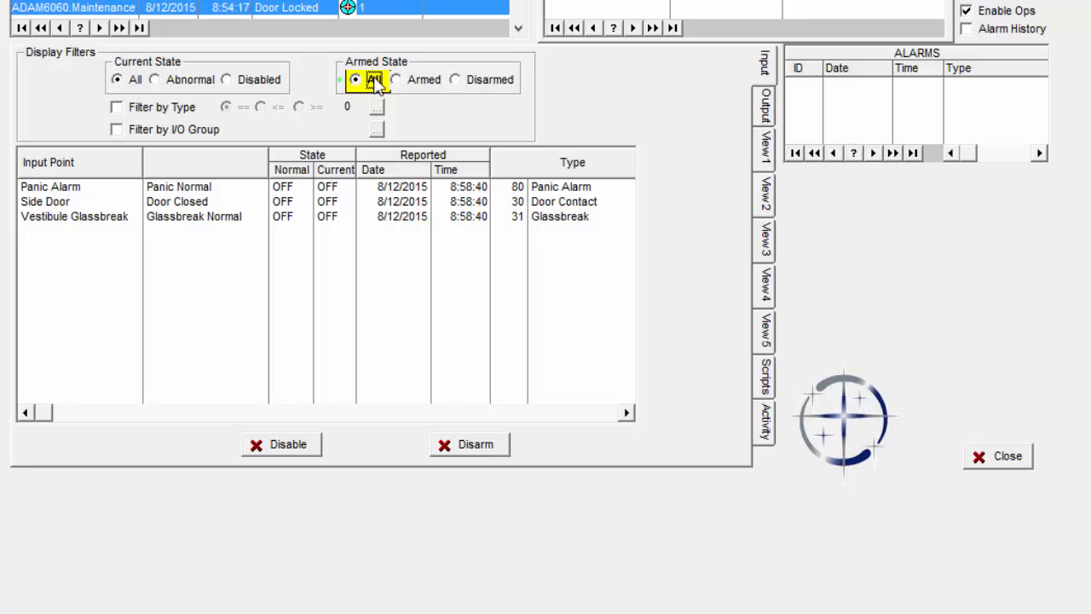
Check the input points filtered by type >= 31 Glassbreak and by I/O group All Modules, removing each filter after use.
left_click(146, 107)
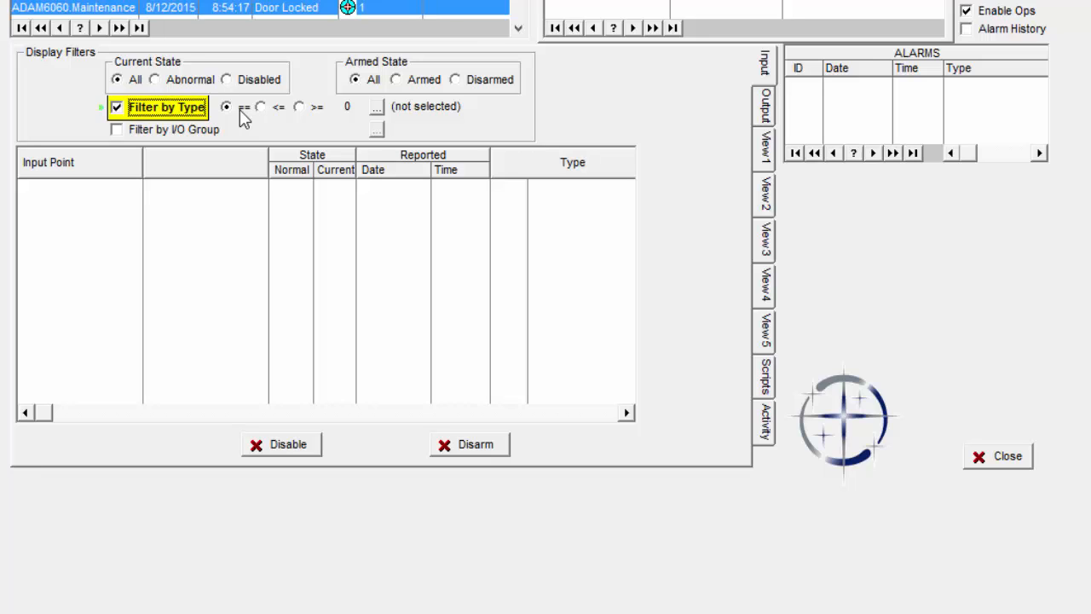
left_click(260, 107)
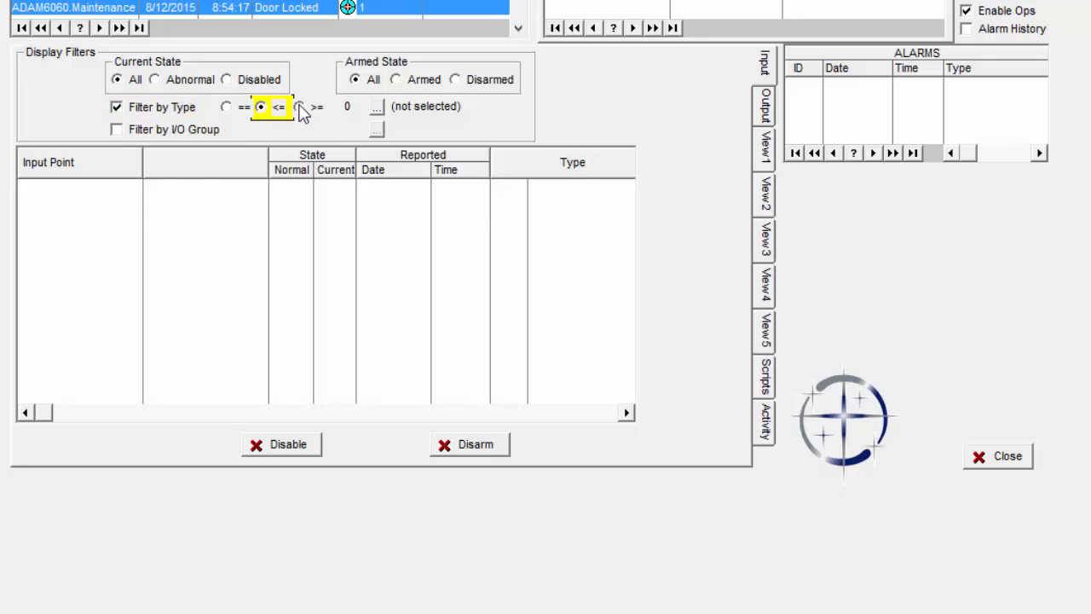
left_click(299, 107)
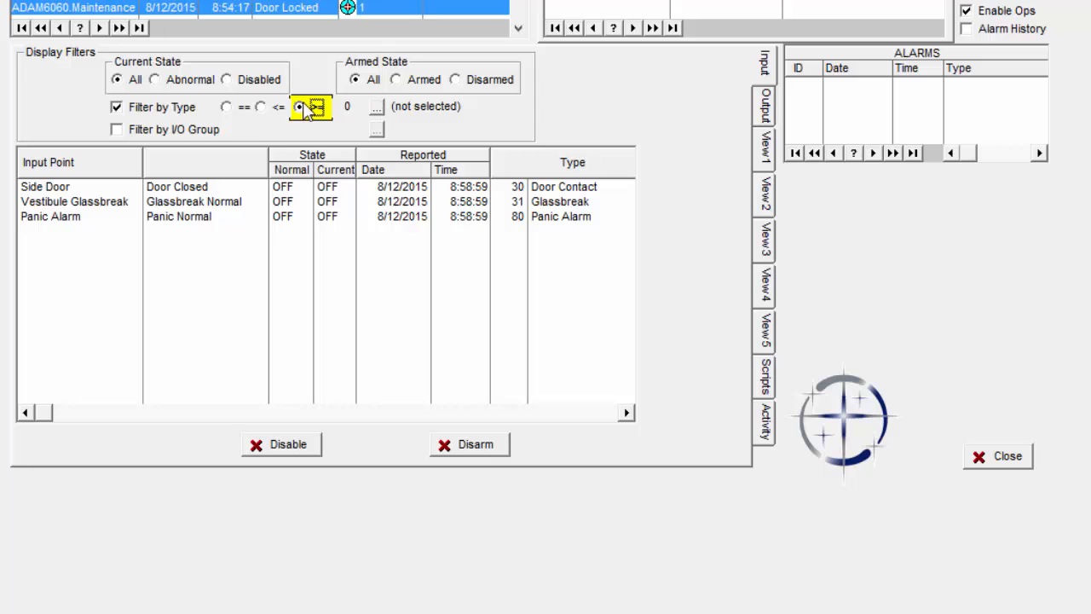
left_click(376, 107)
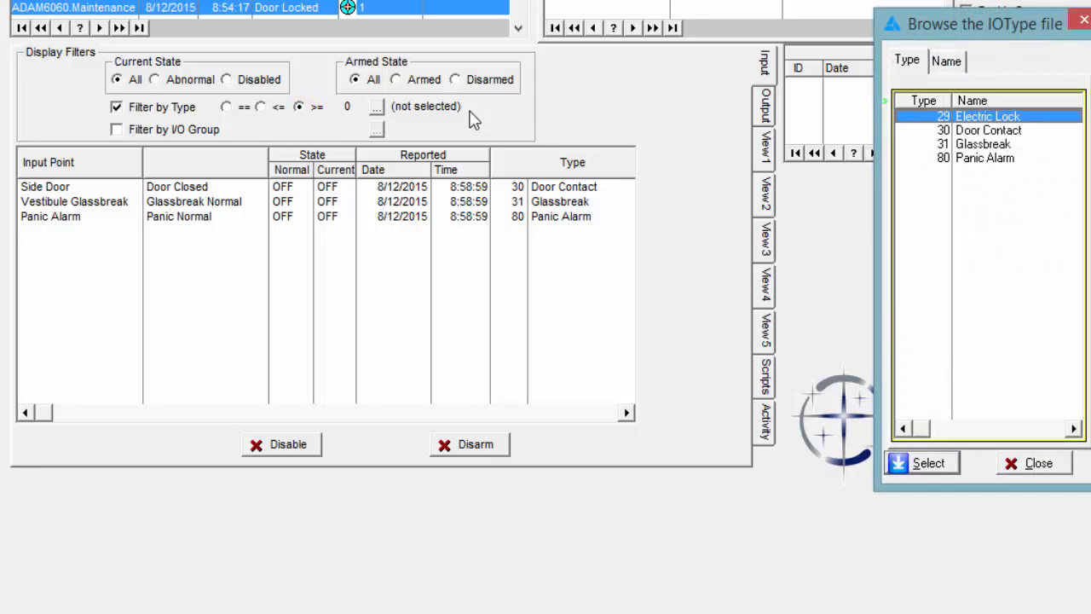
left_click(983, 145)
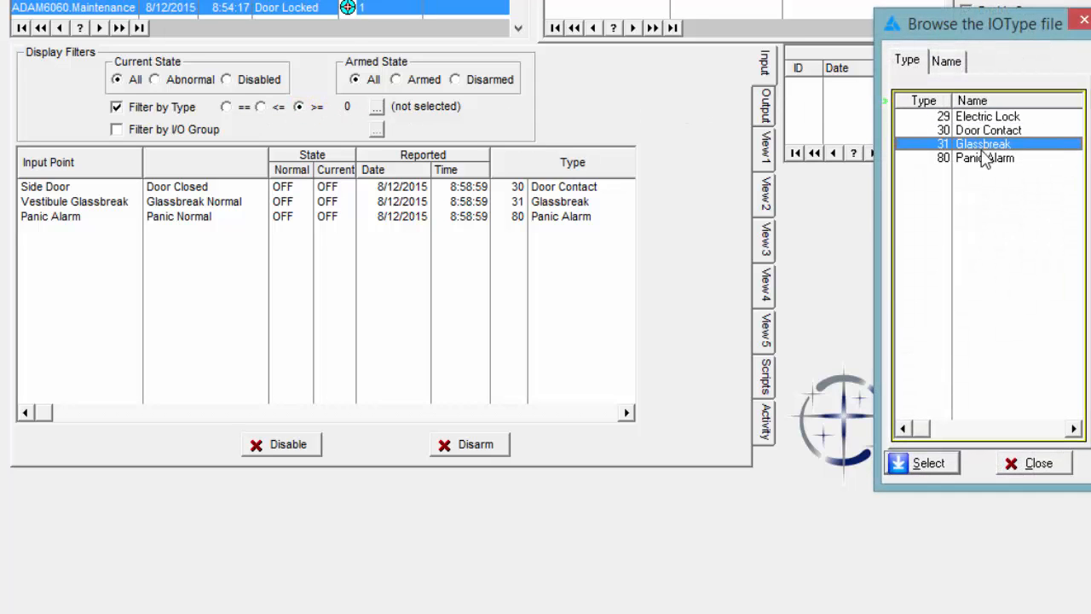
left_click(920, 464)
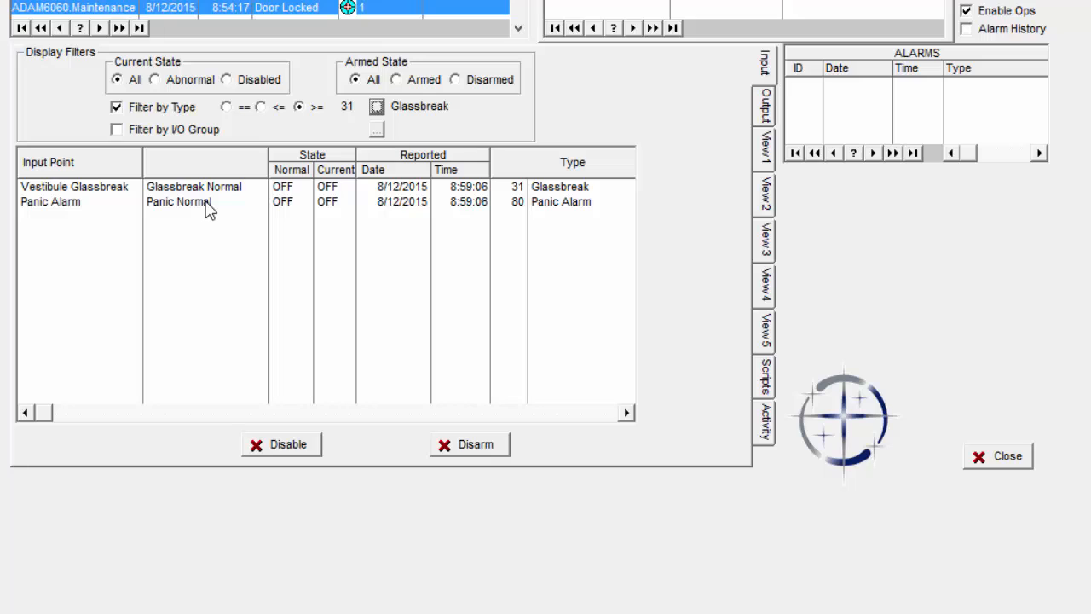
left_click(156, 108)
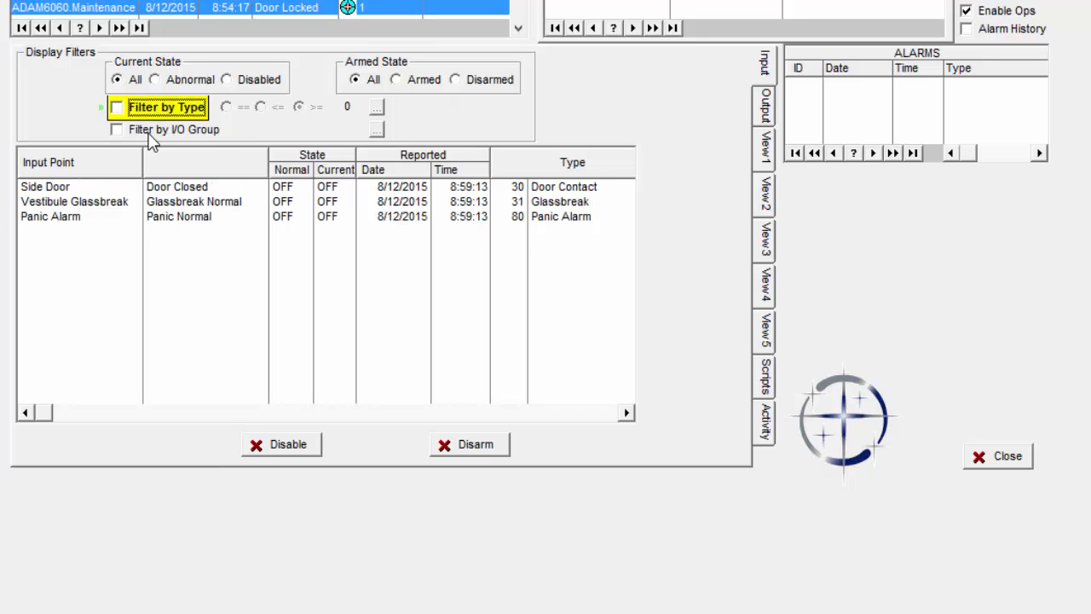
left_click(158, 131)
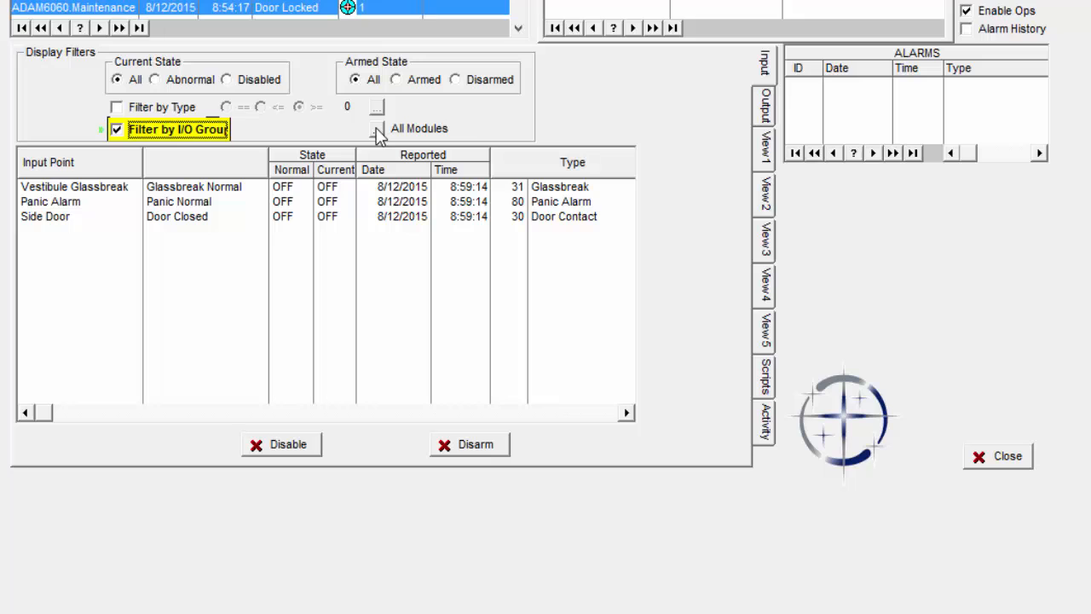
left_click(156, 132)
Check the output points, try the type and I/O group filters on them, remove both filters and return to the input points.
left_click(770, 117)
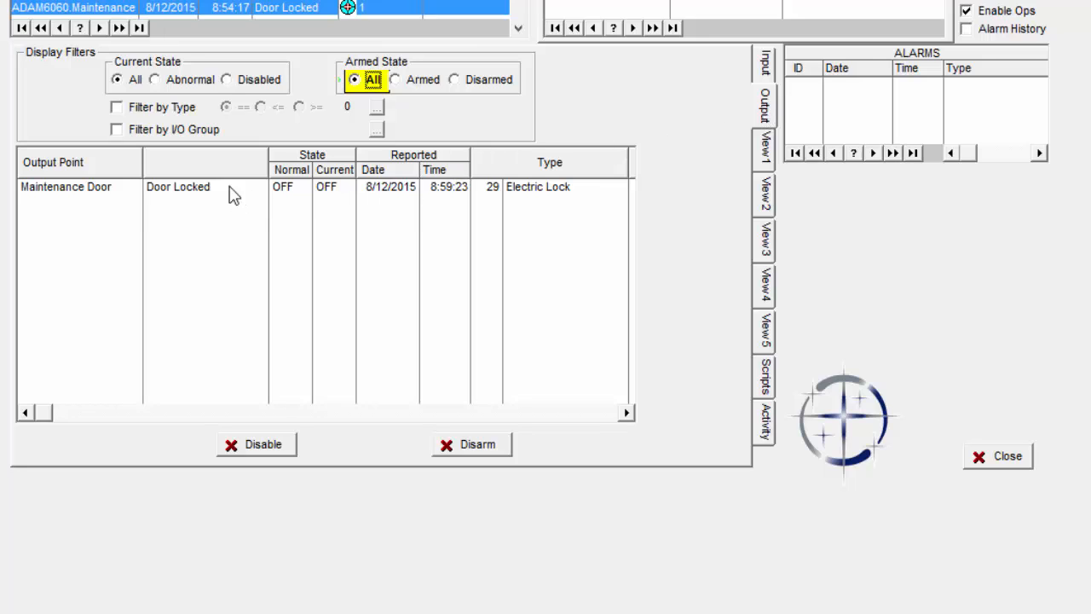
left_click(175, 107)
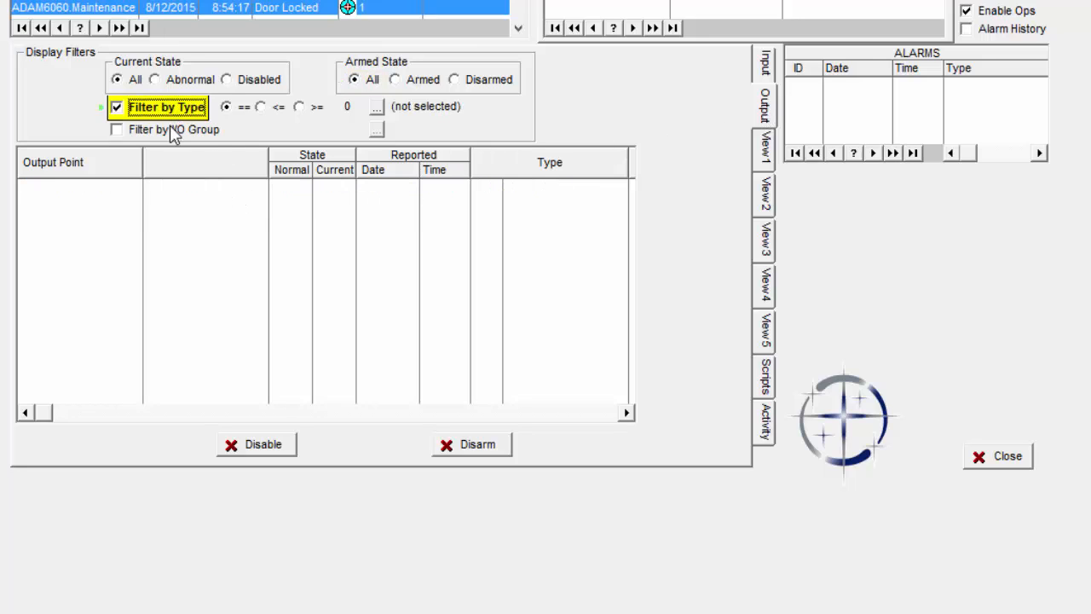
left_click(171, 129)
left_click(170, 132)
left_click(165, 111)
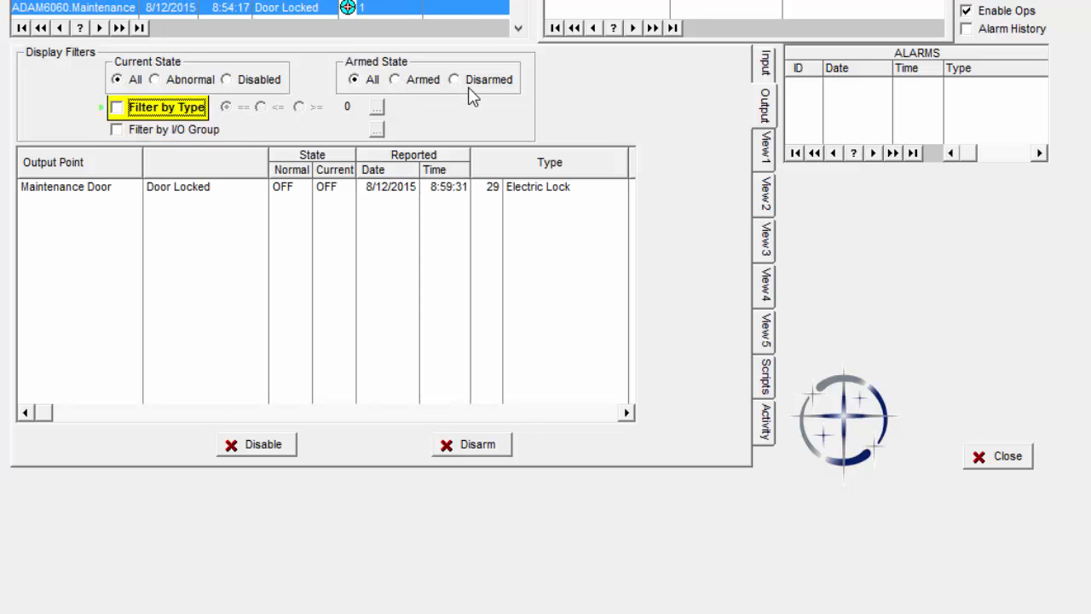
left_click(766, 65)
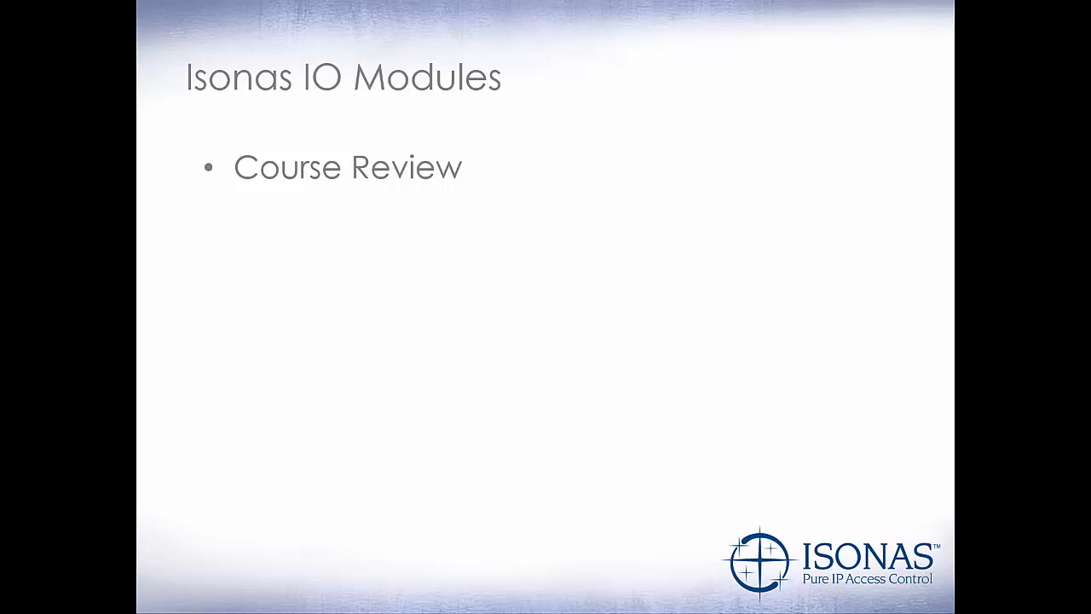
key("Right")
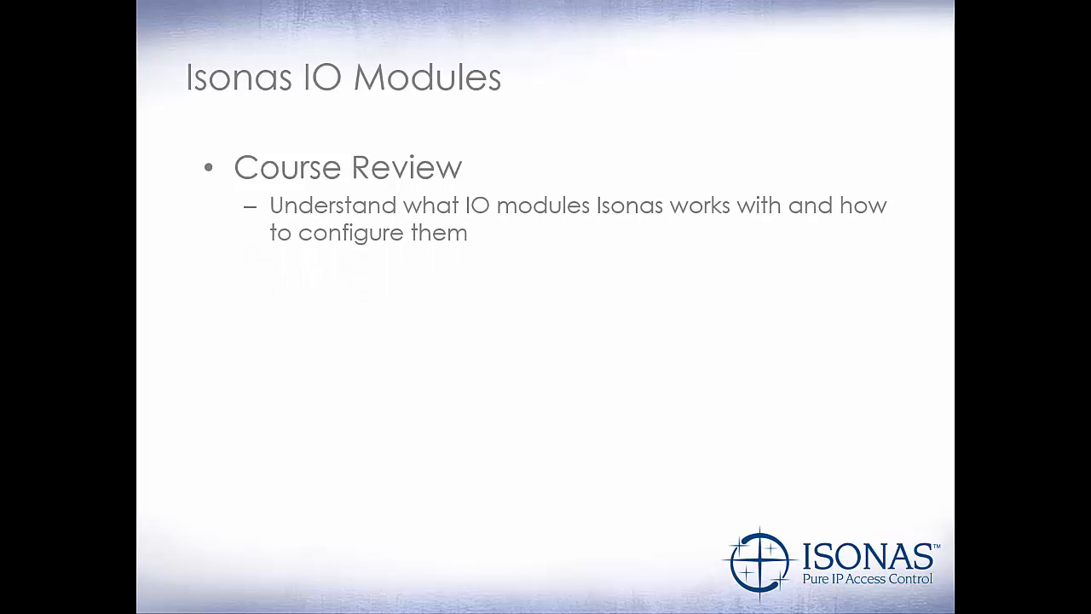